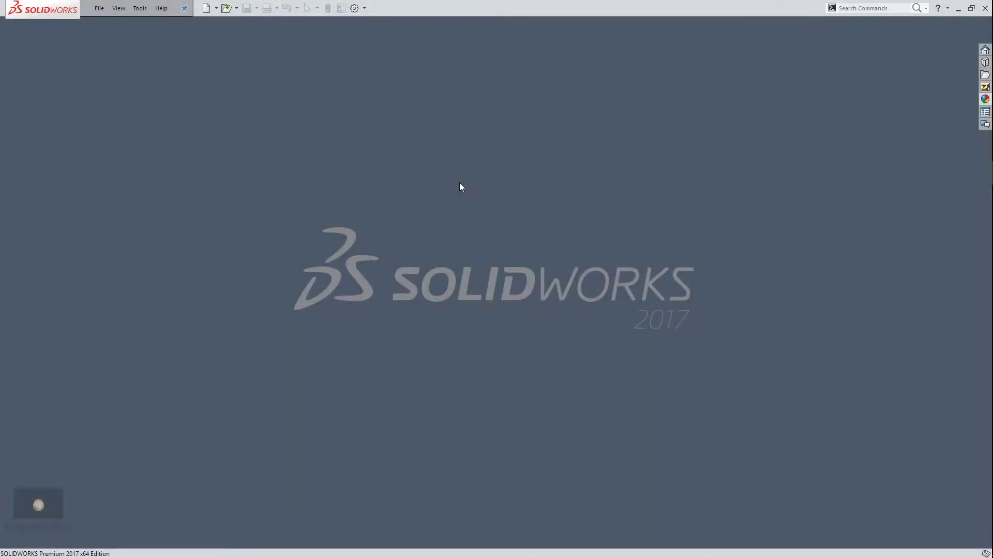
Create a blank part and save it as Drum Lower.SLDPRT in the Concrete Mixer folder
click(206, 7)
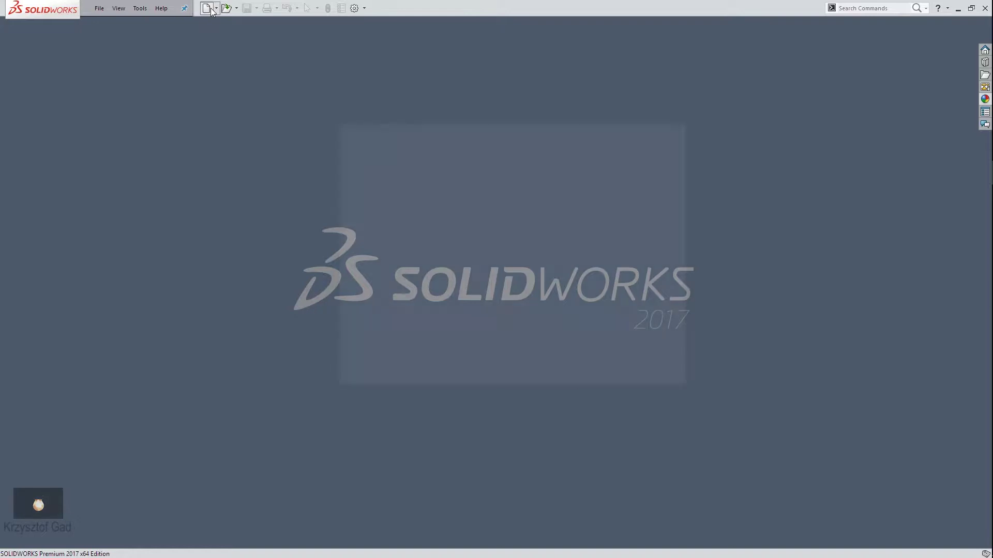
click(567, 376)
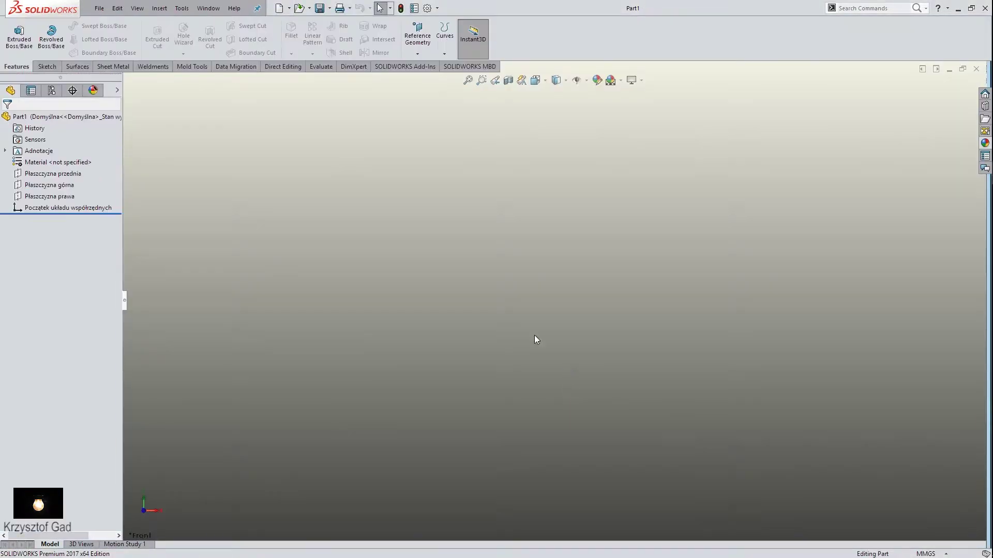
click(94, 9)
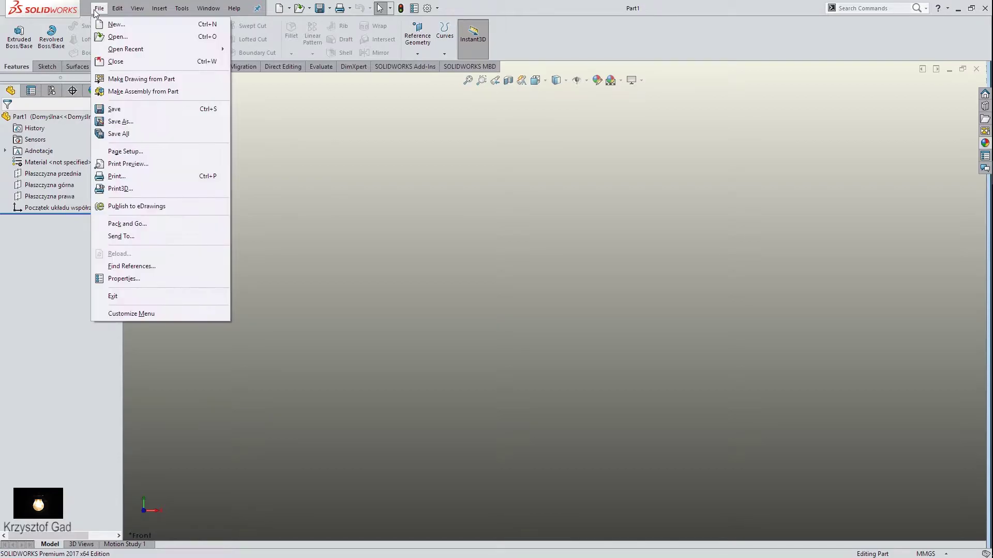
click(134, 120)
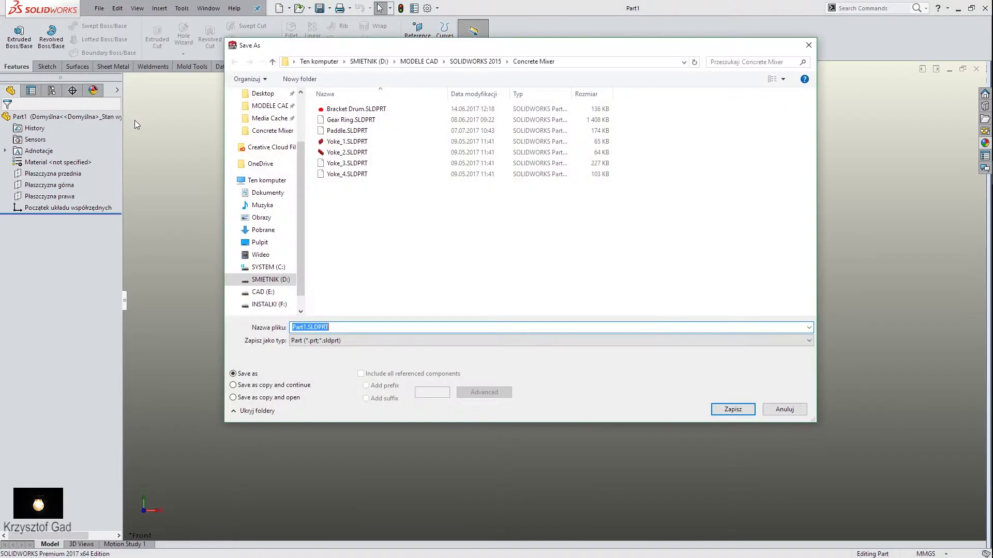
text(Drum Lower)
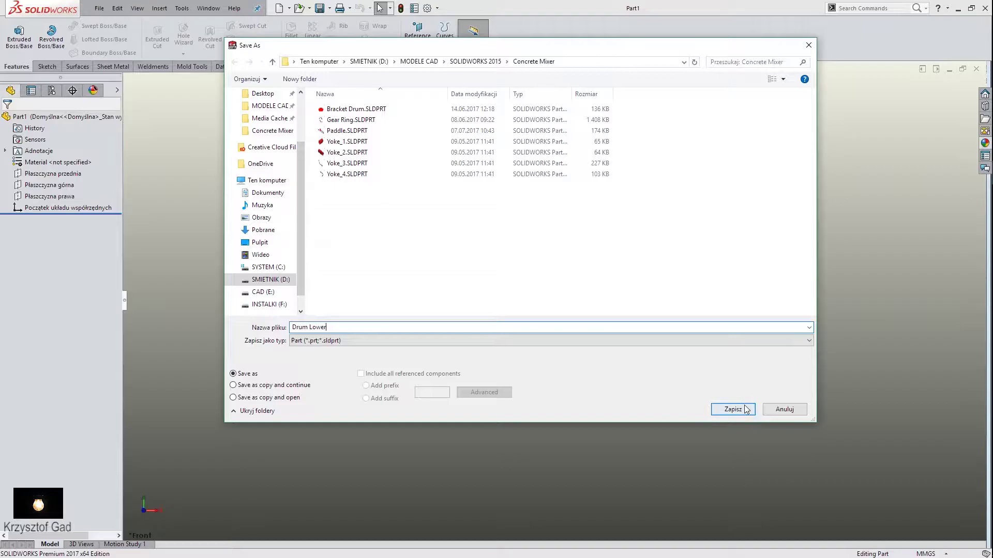
click(733, 409)
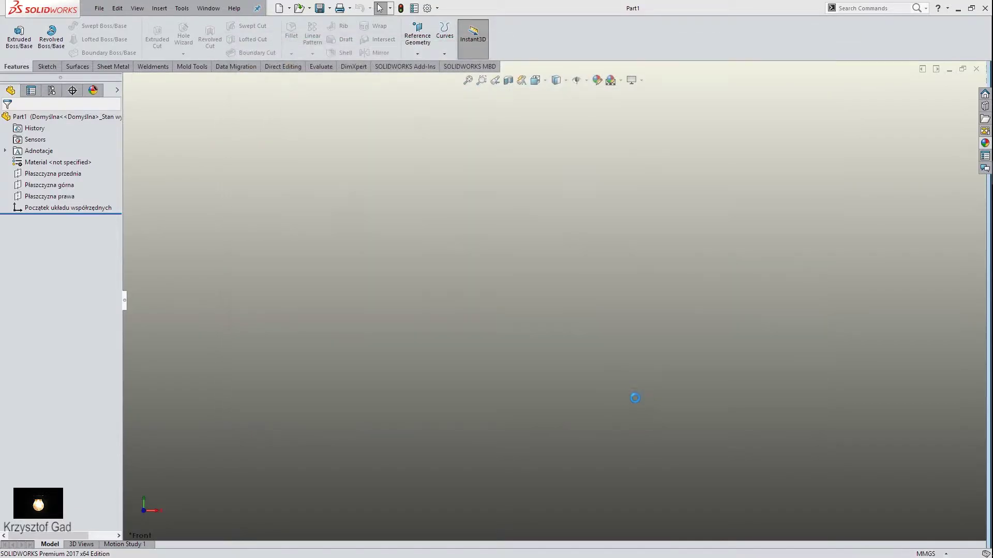
On the Front plane, draw an open line chain from the origin: 425 mm base, 350 mm upright, 60 mm lip
click(62, 175)
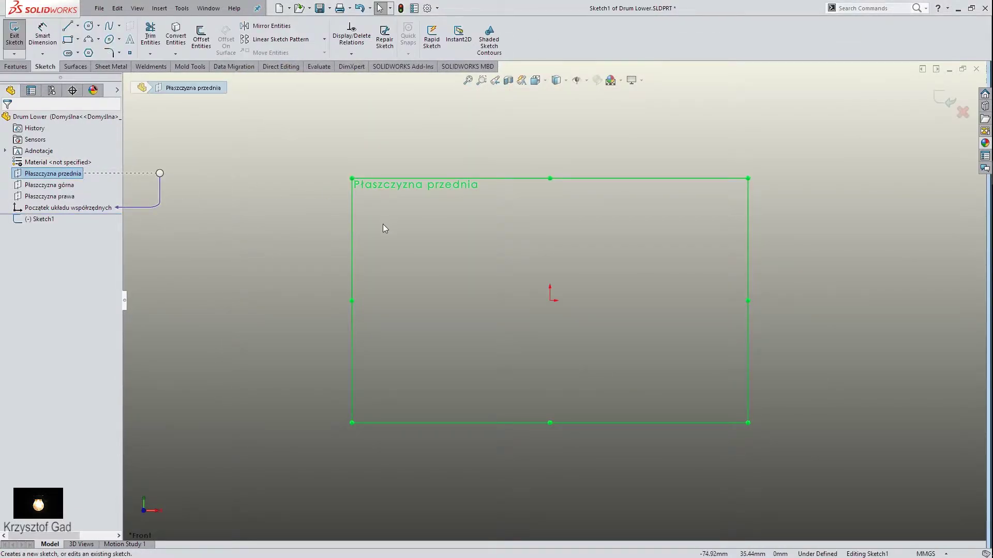
right_drag(486, 255, 450, 254)
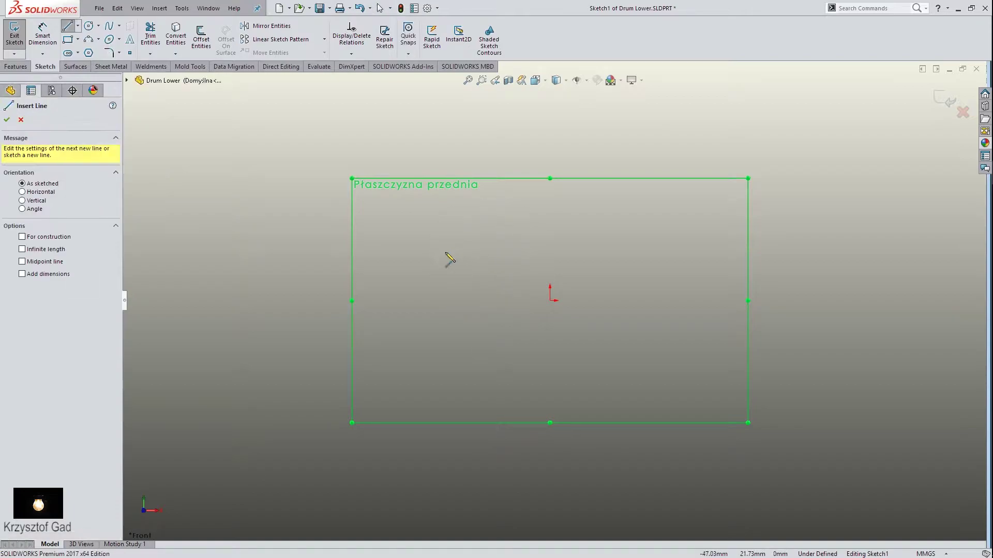
click(551, 304)
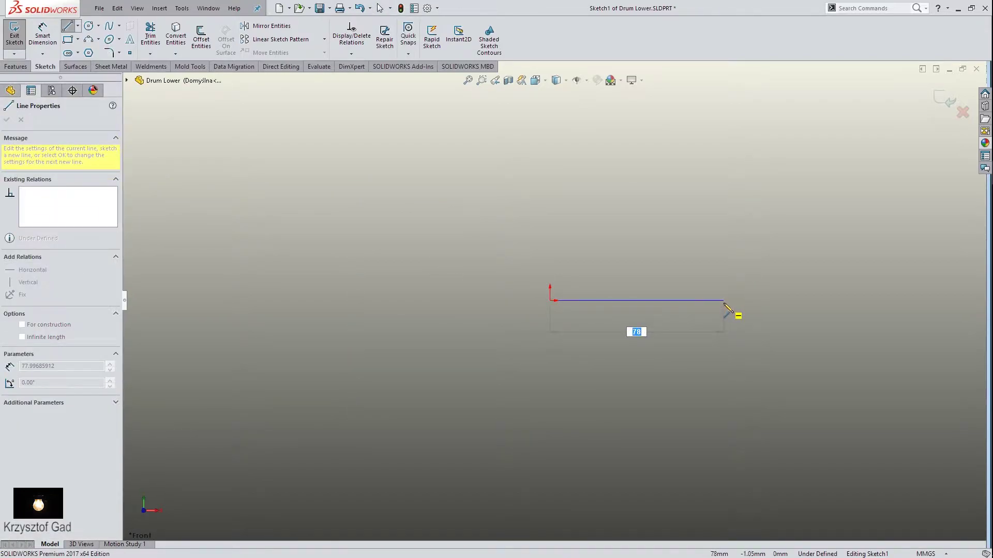
key(Return)
text(350)
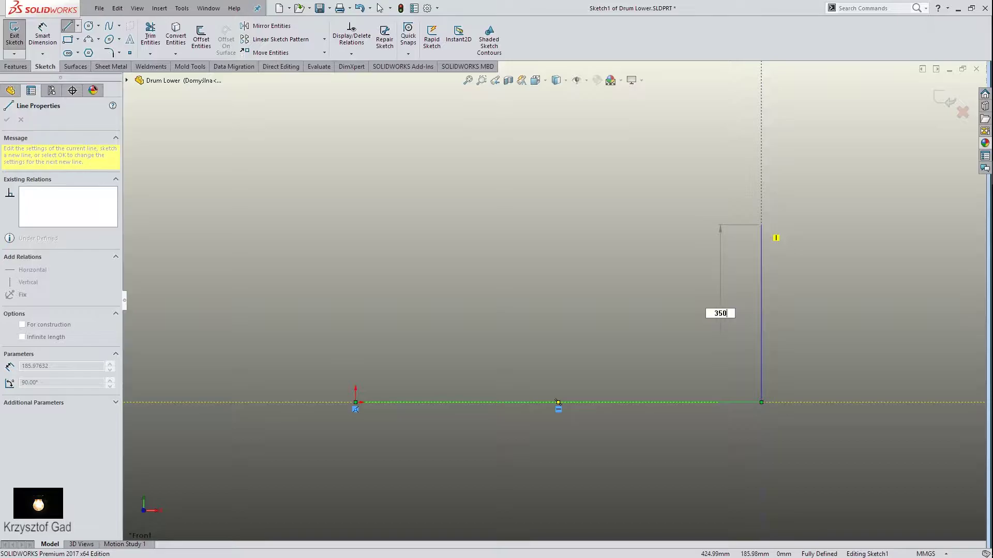
key(Return)
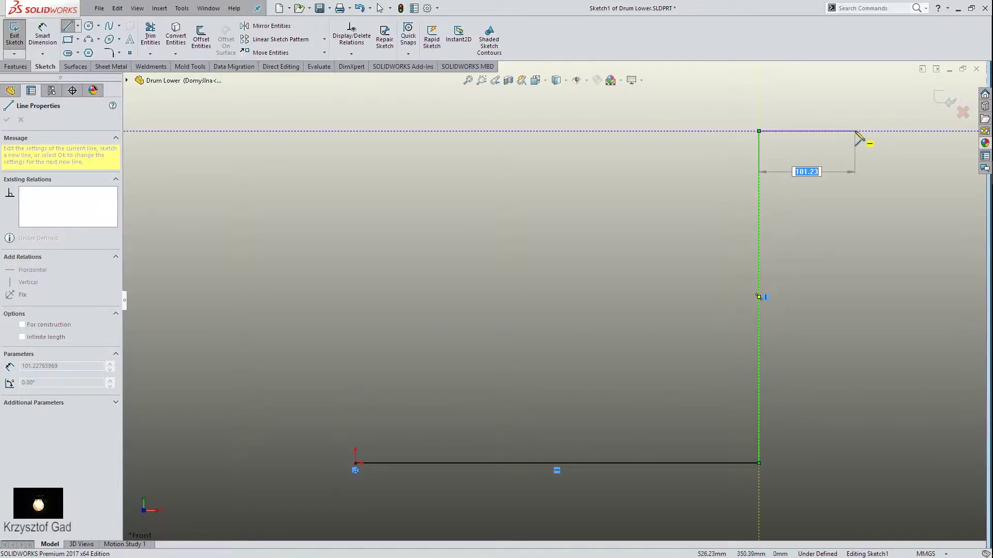
key(Return)
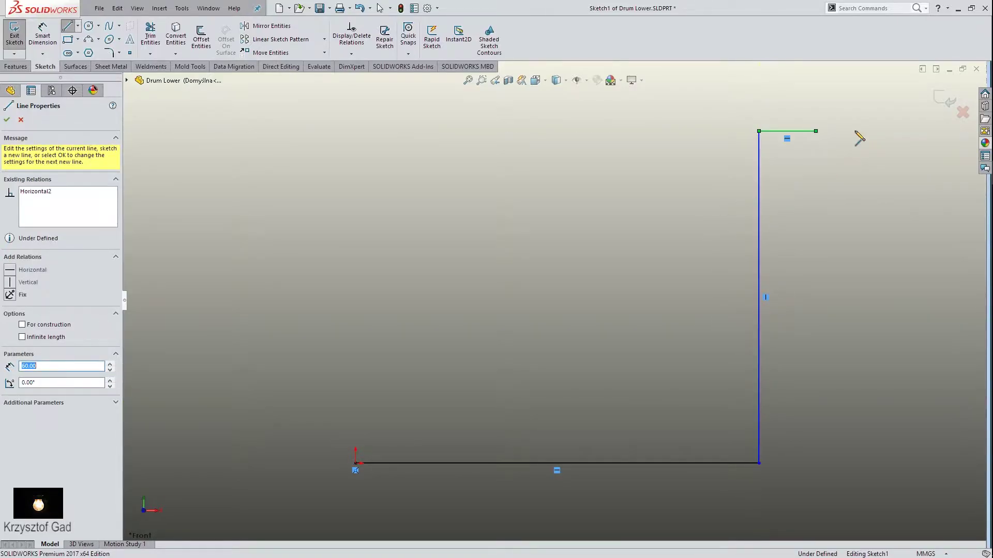
right_click(833, 129)
click(840, 136)
key(Escape)
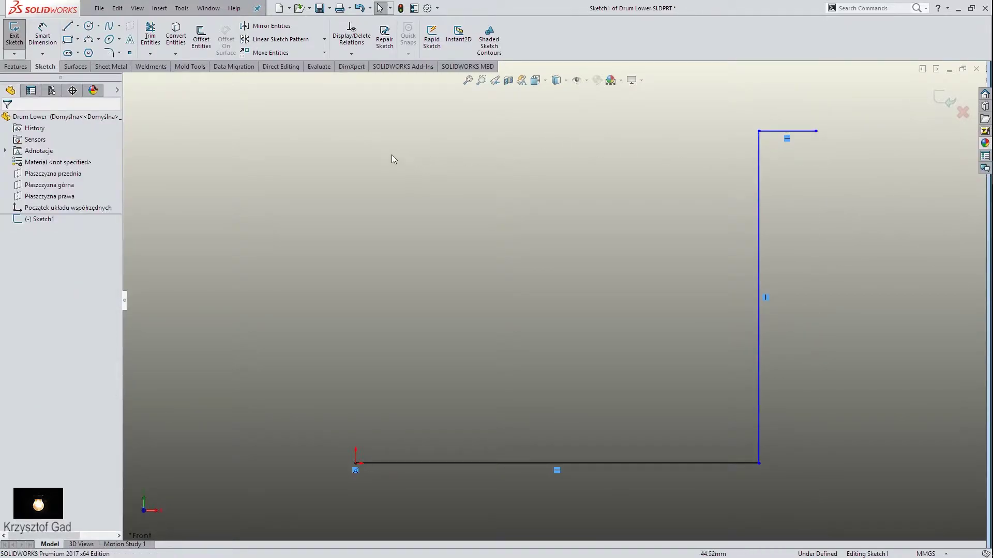
Fillet the profile's lower corner with a 150 mm radius and its top corner with 7 mm
click(108, 53)
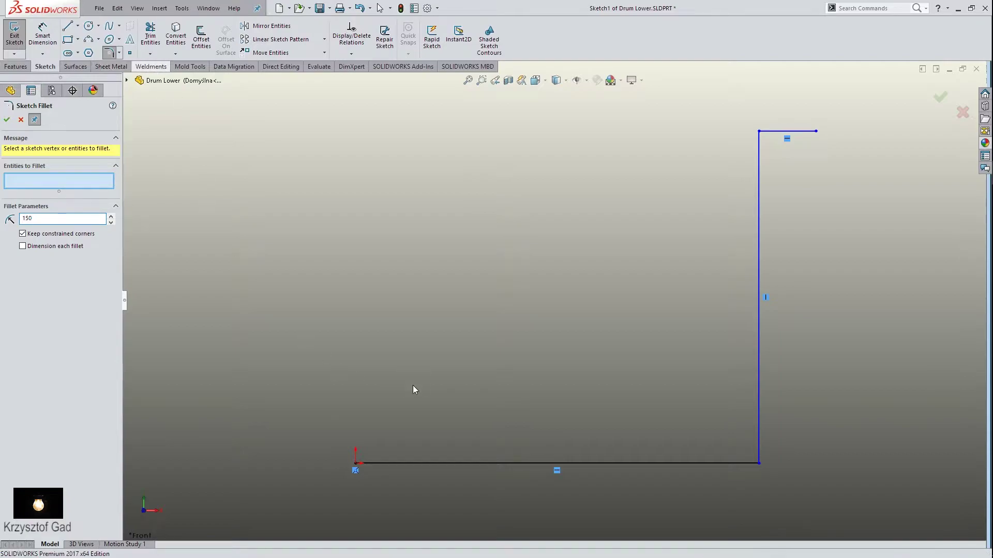
click(759, 463)
key(Return)
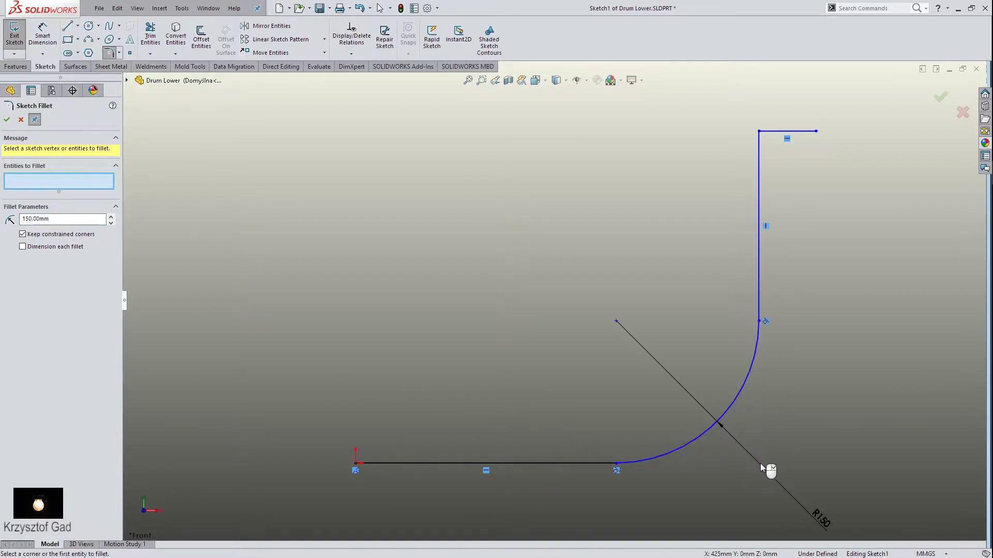
click(41, 218)
click(762, 135)
key(Return)
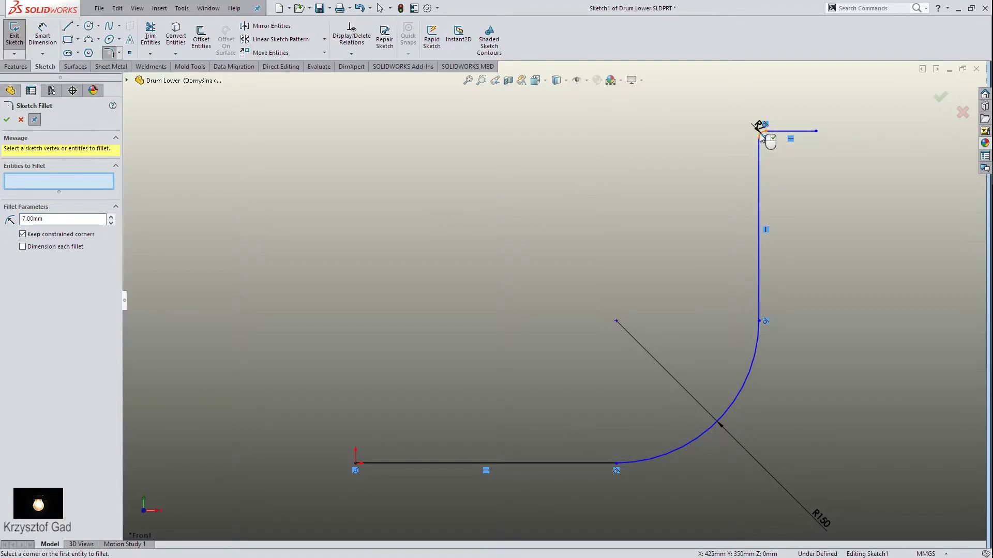
key(Escape)
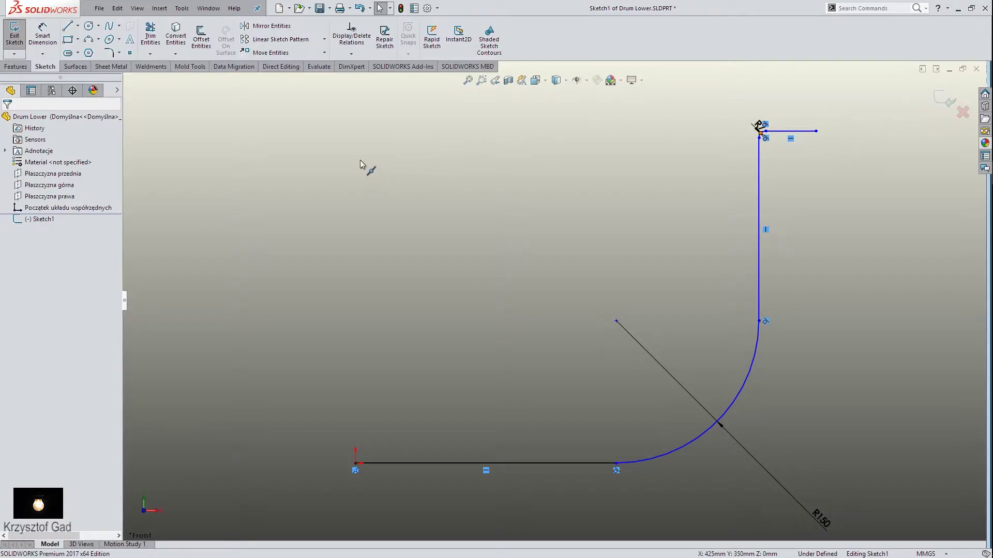
Offset the profile chain by 7 mm, reversed to the other side
click(202, 37)
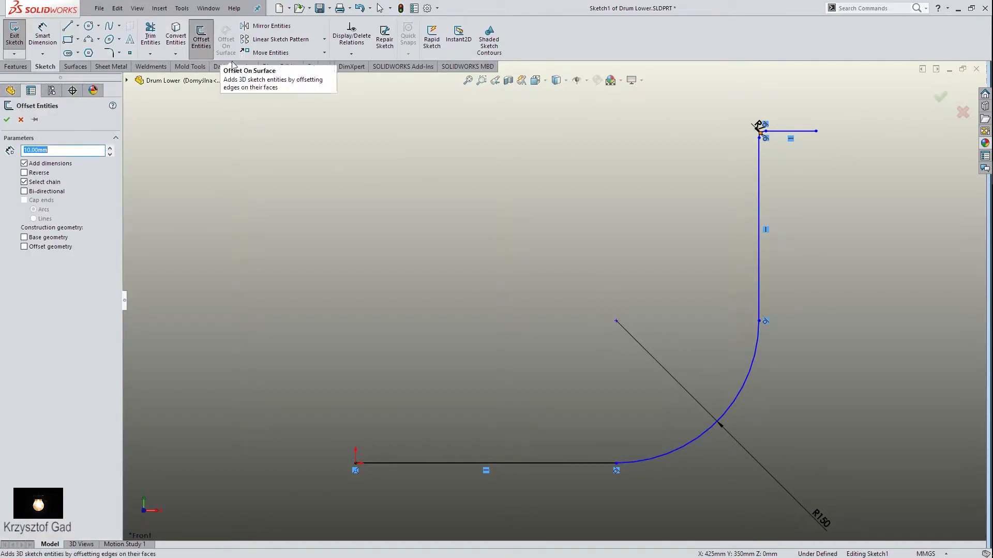
click(413, 463)
text(7)
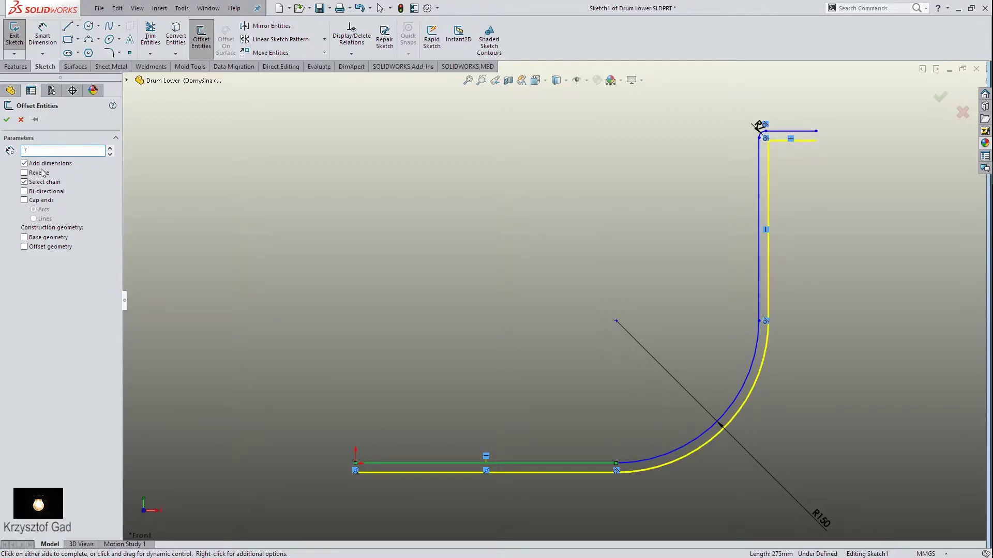
key(Return)
click(24, 172)
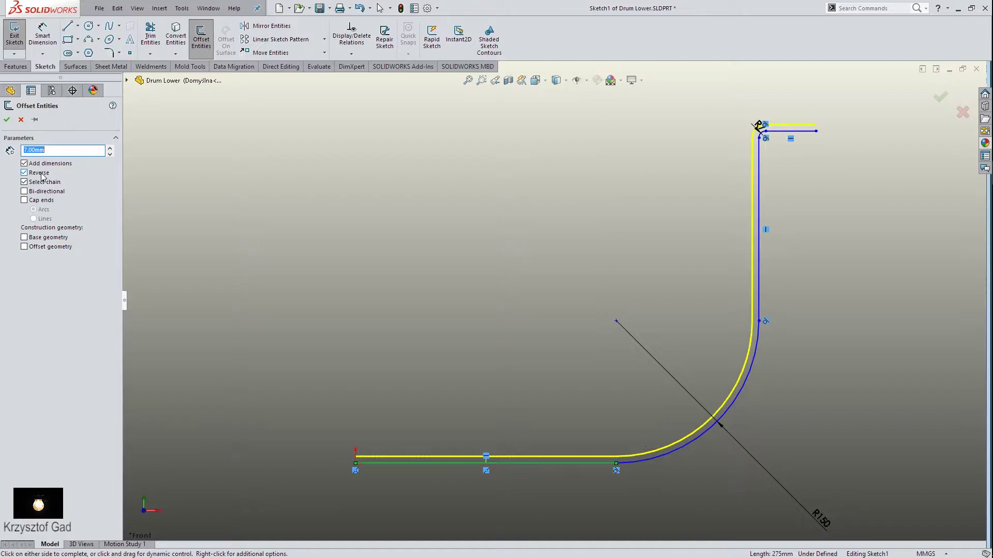
click(7, 119)
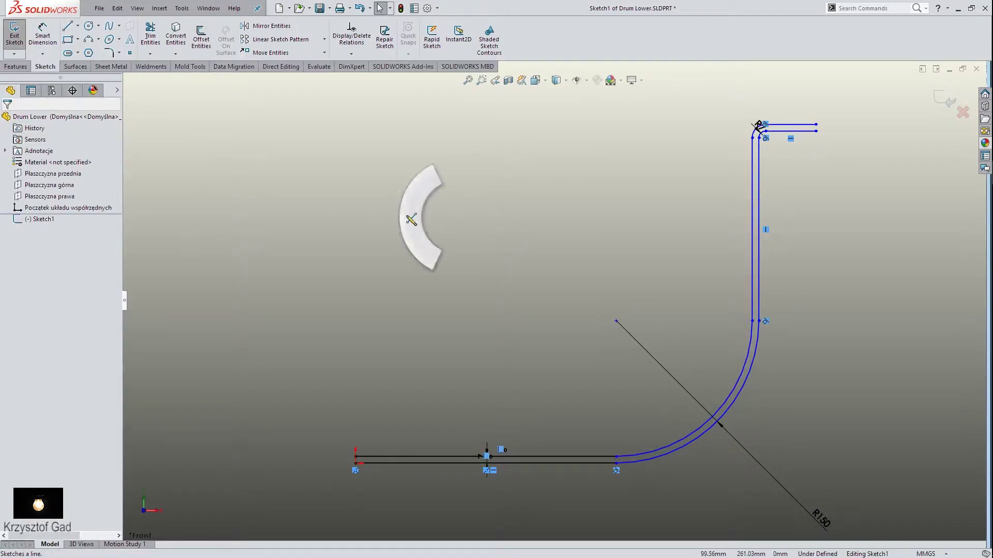
Cap both open ends of the 7 mm wall with short lines and exit the sketch
right_drag(448, 219, 405, 225)
drag(816, 124, 816, 131)
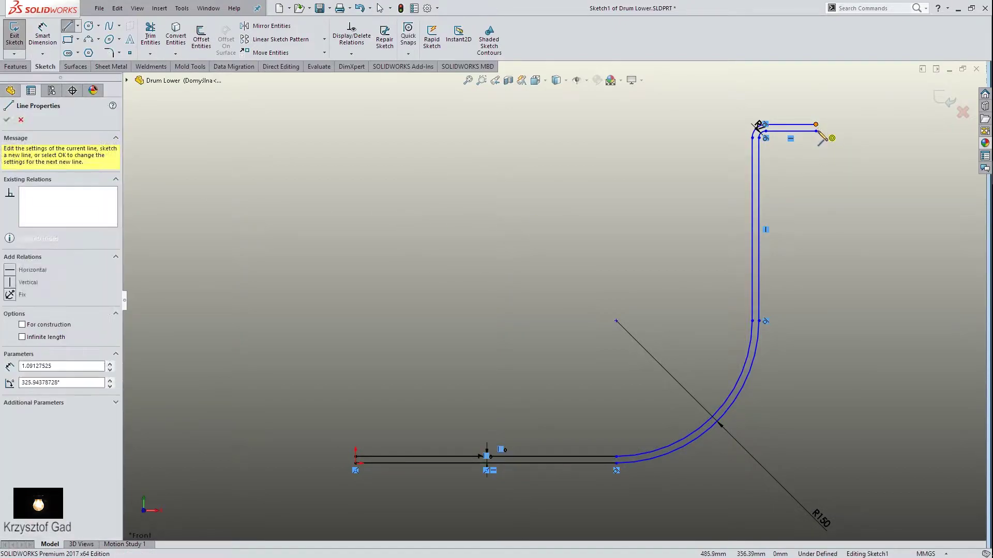
click(817, 131)
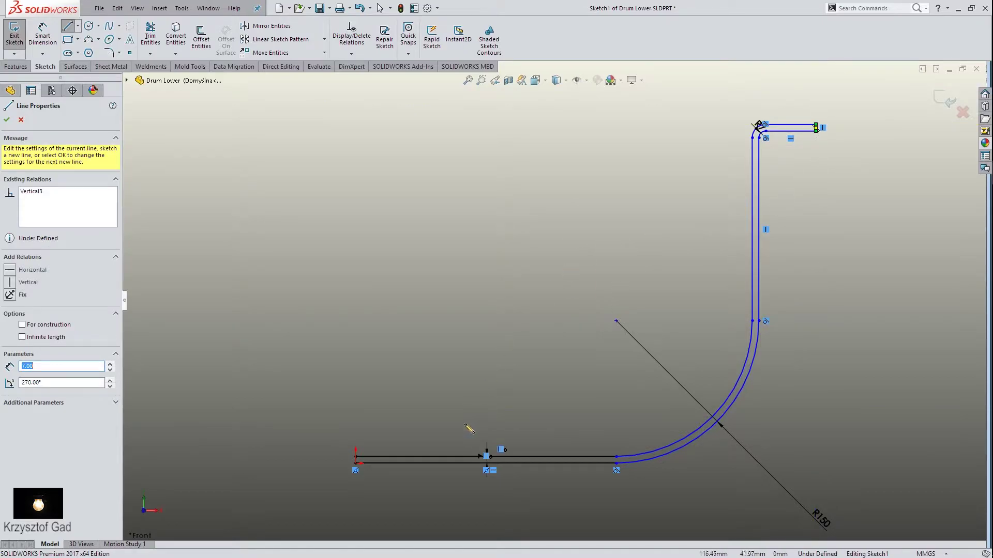
click(356, 463)
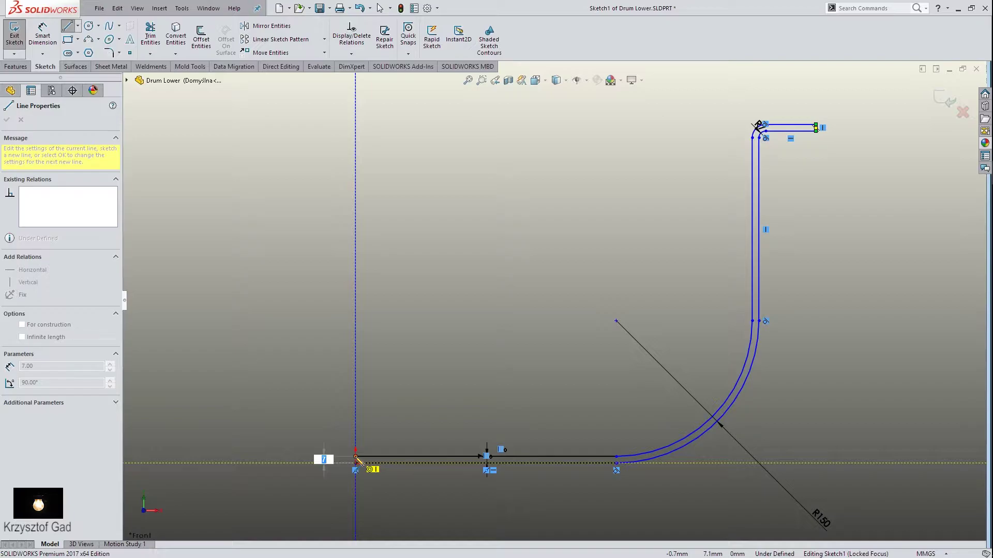
click(356, 458)
click(407, 354)
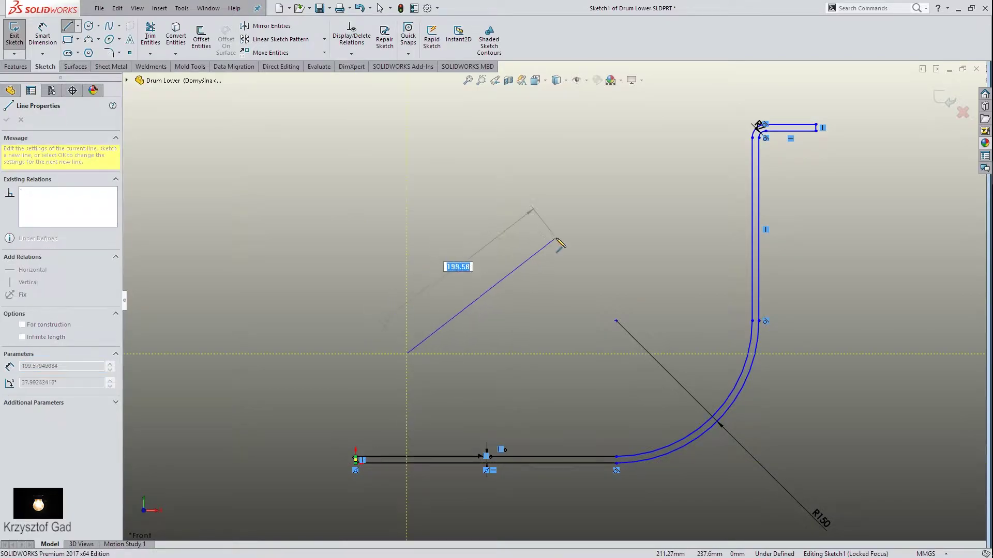
key(Escape)
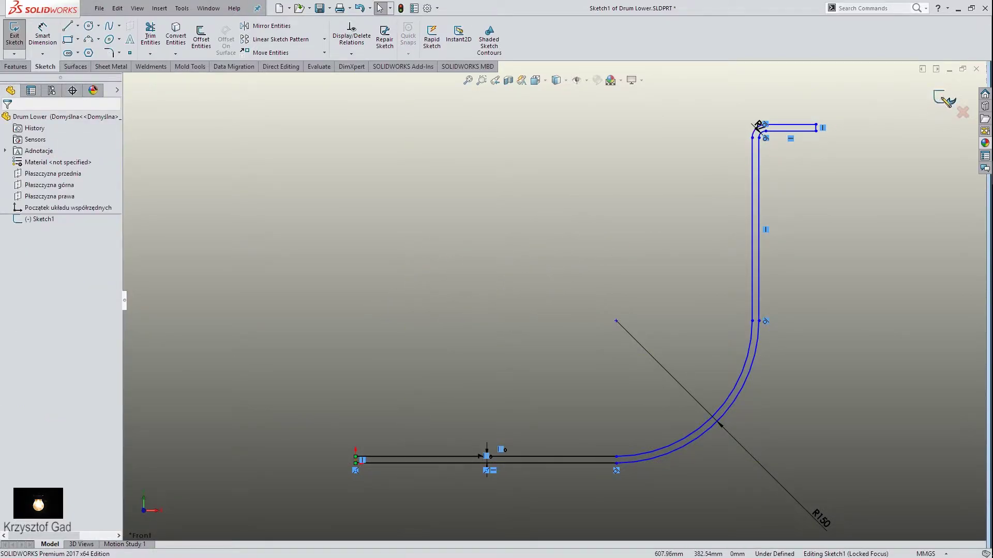
click(945, 100)
Revolve Sketch1 a full 360° about Line8 into a solid flanged bowl
click(919, 118)
middle_drag(910, 150, 492, 261)
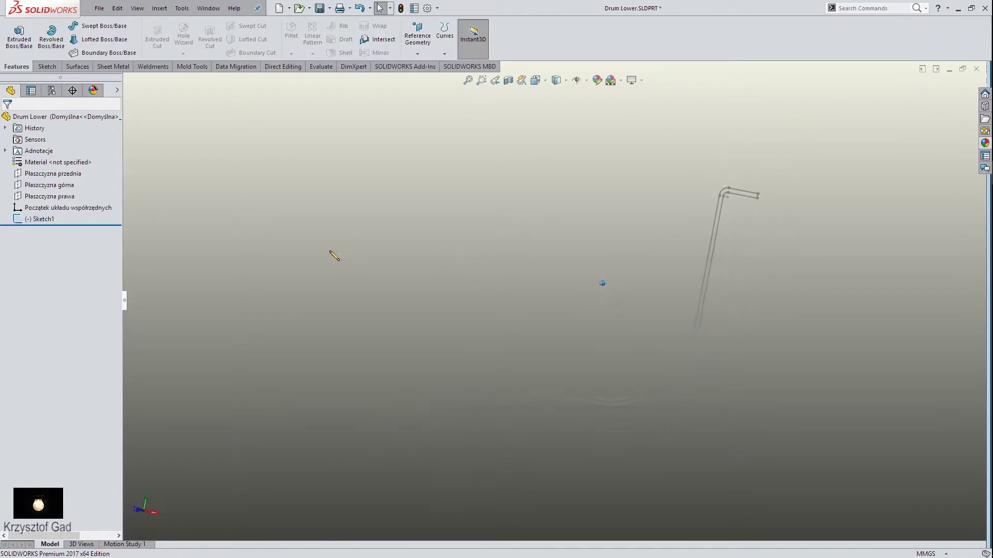
click(50, 48)
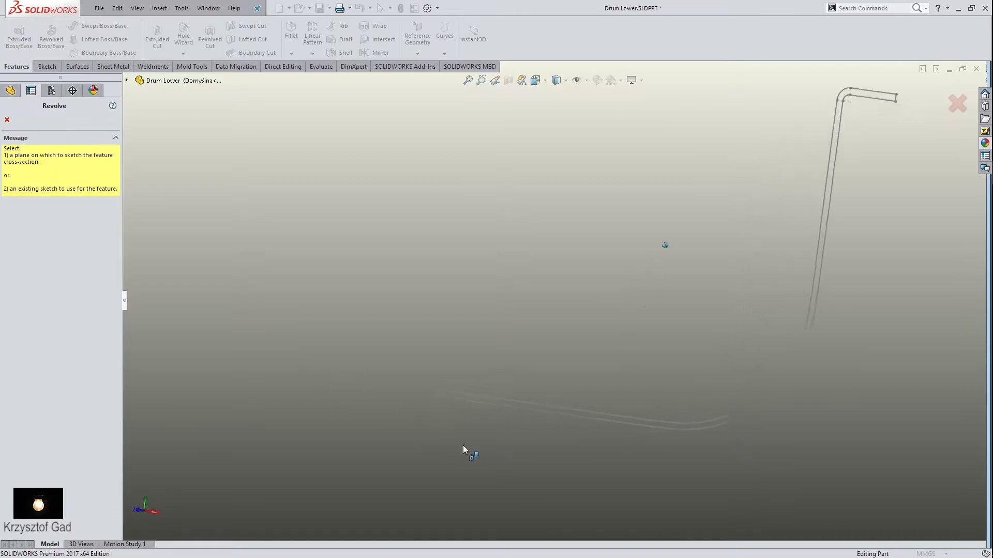
click(423, 373)
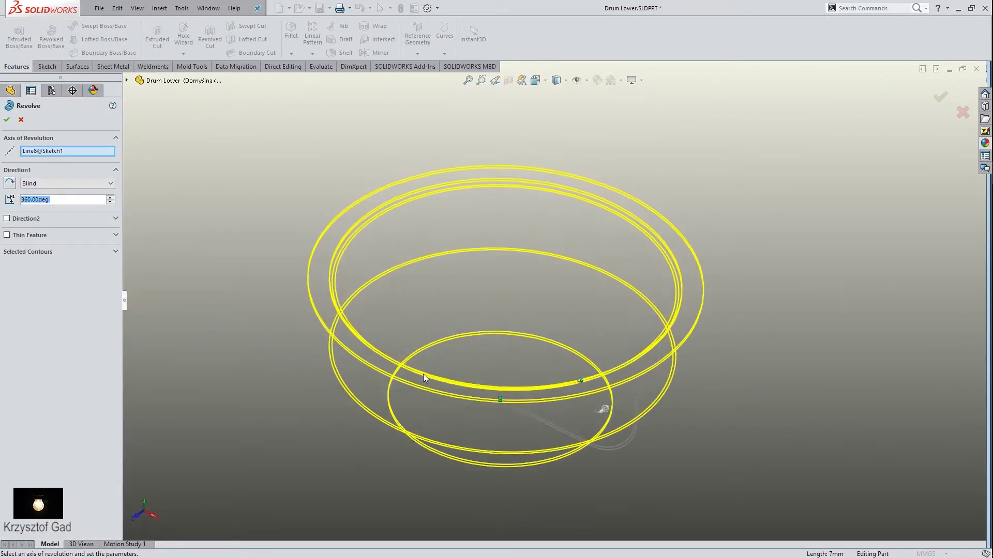
click(7, 119)
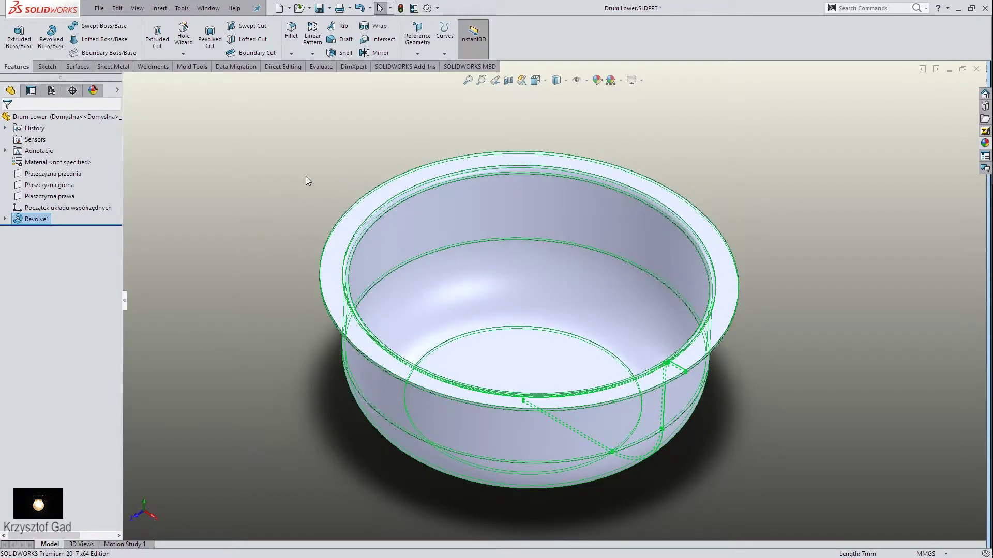
click(306, 180)
Apply a red Painted > Car appearance to the whole part
click(985, 143)
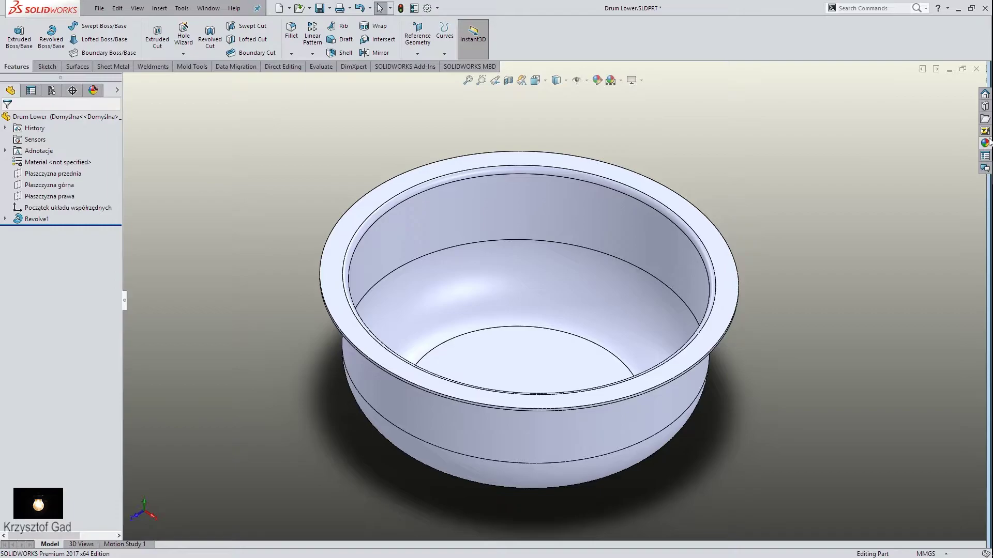
click(826, 97)
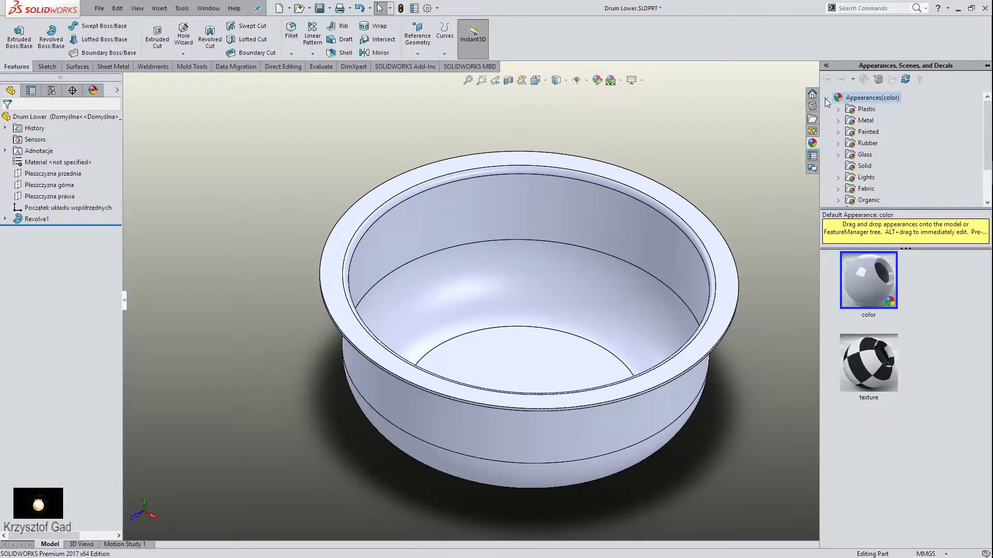
click(838, 132)
click(874, 144)
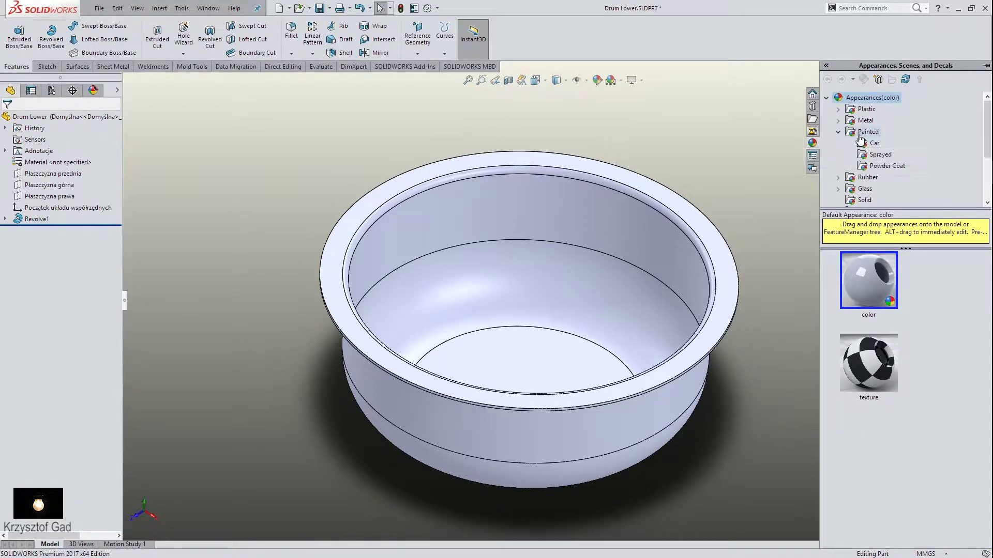
drag(876, 274, 663, 285)
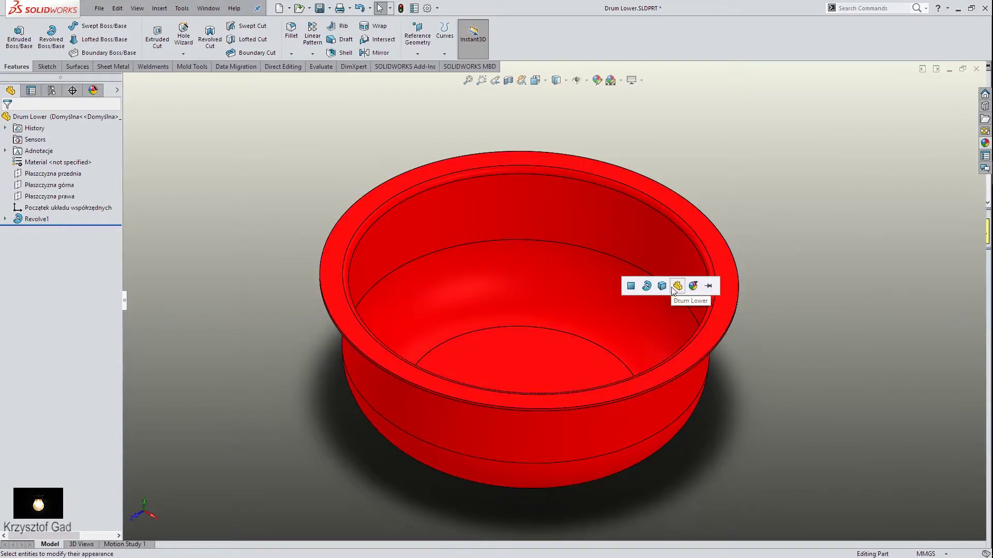
click(678, 286)
Rotate the view to look straight down into the red bowl
middle_drag(822, 194, 804, 195)
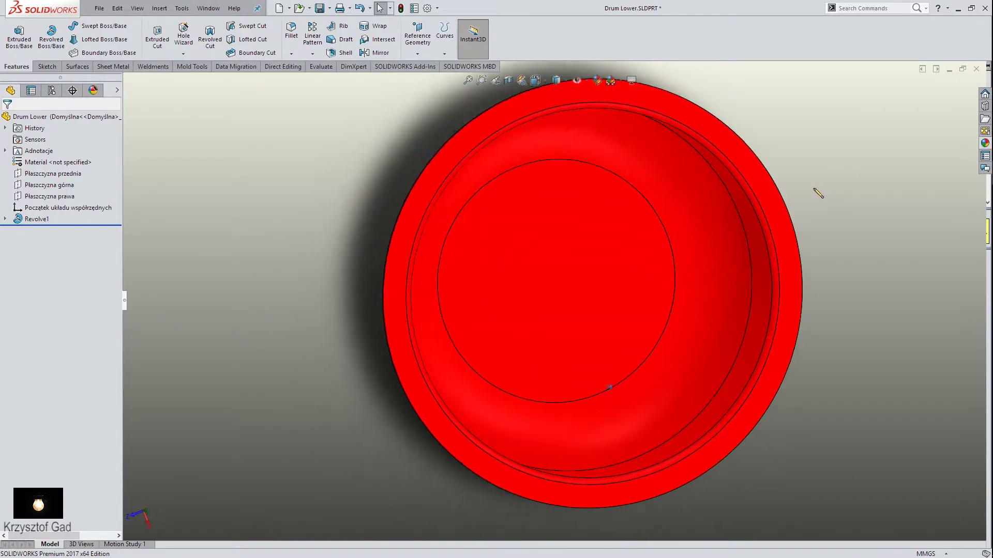
key(ctrl+5)
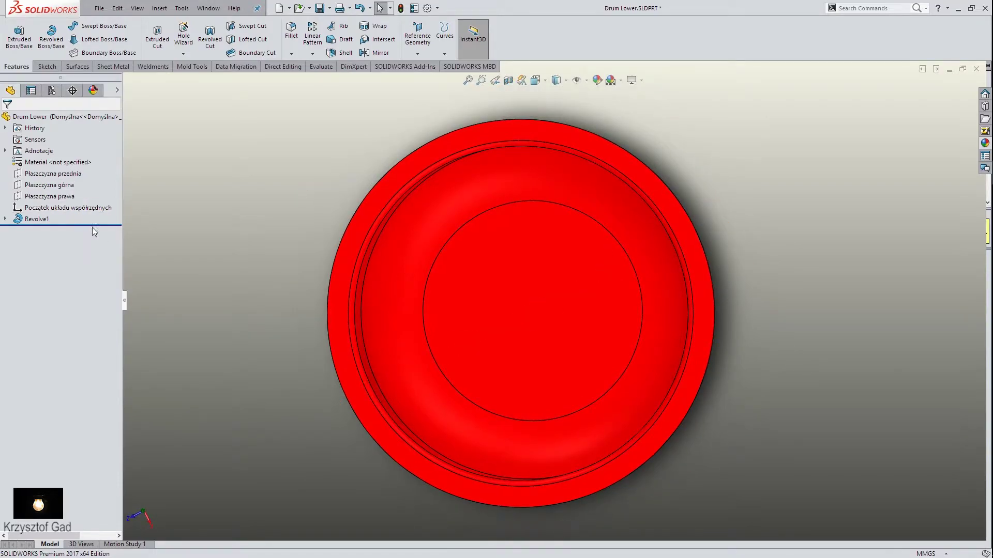
key(Up)
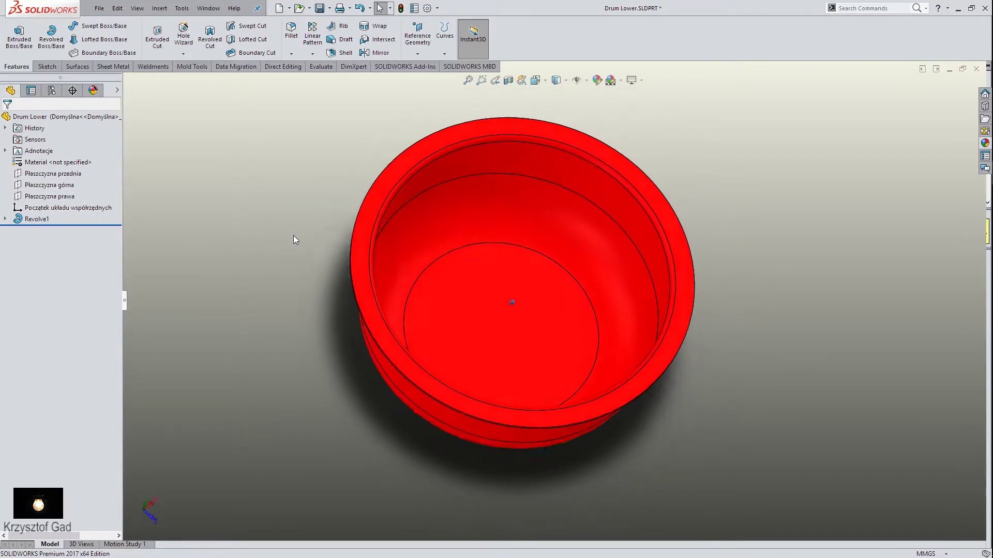
key(Down)
key(Up)
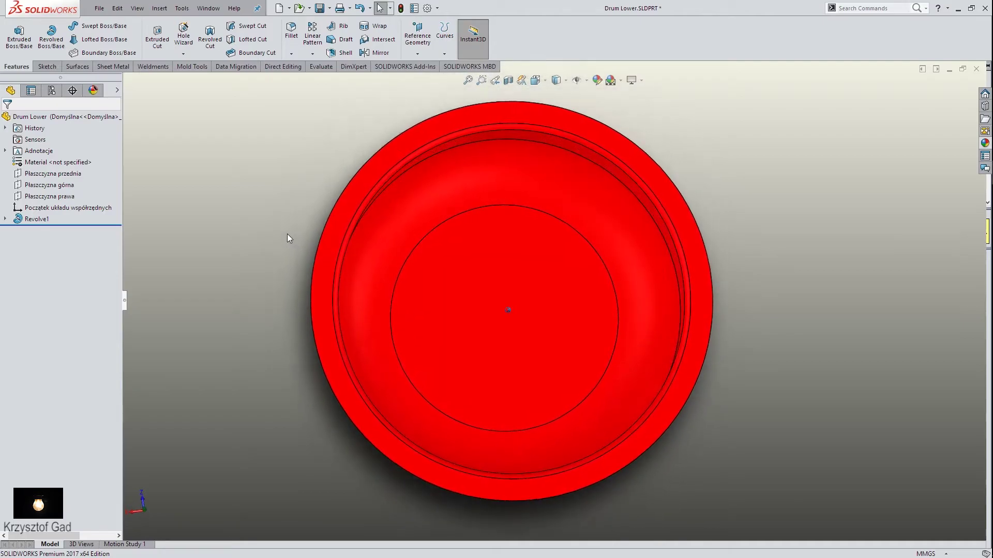
key(Down)
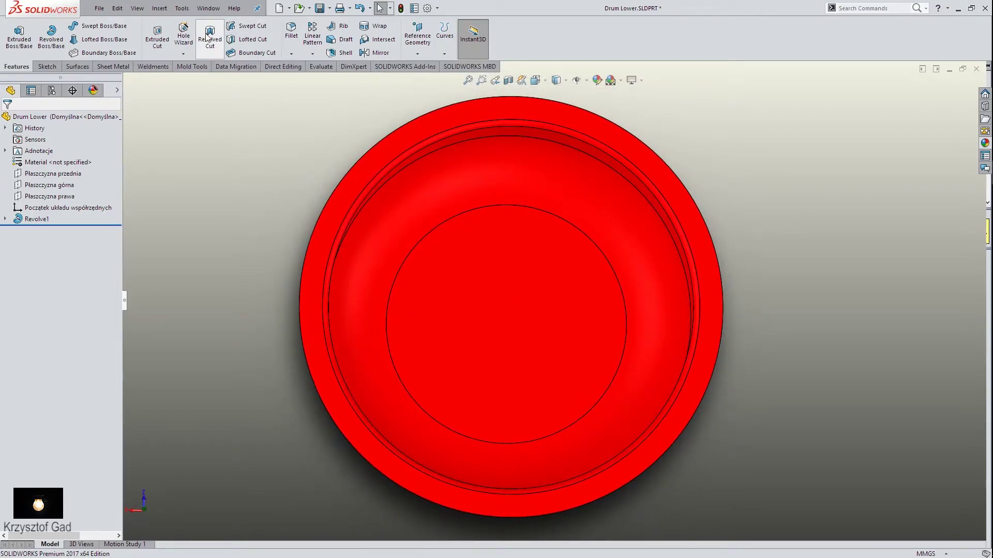
Start a Hole Wizard drilled hole with size Ø9.0
click(184, 34)
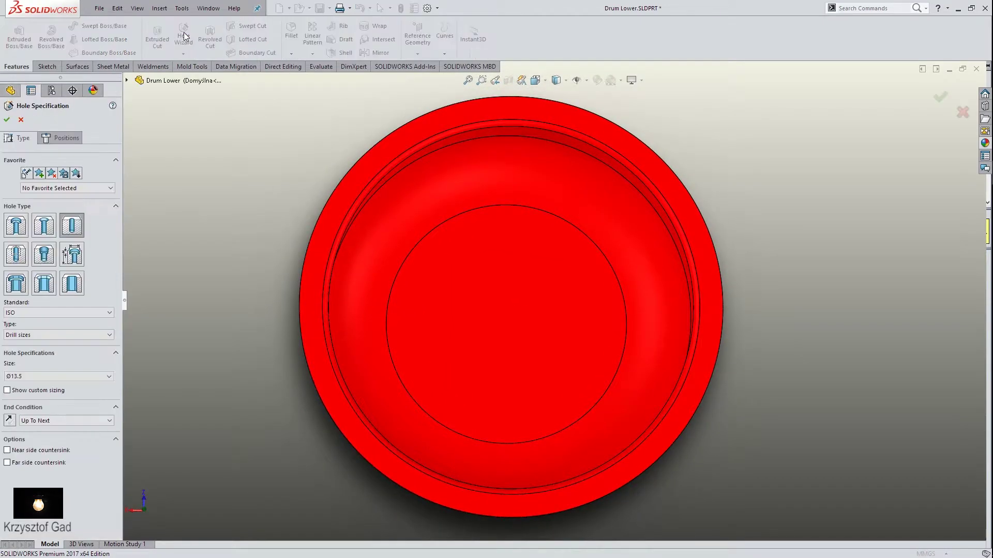
click(31, 377)
scroll(65, 410, up, 3)
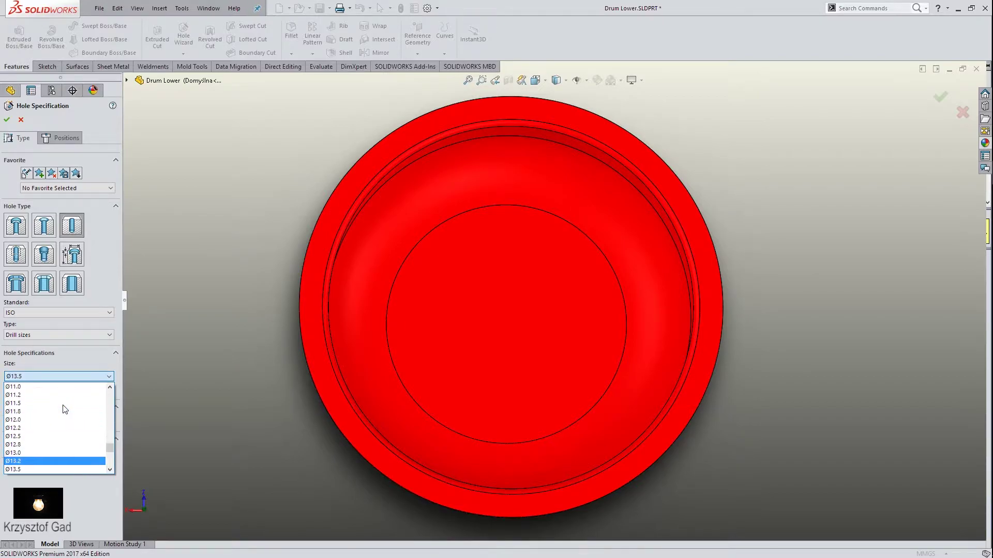
scroll(65, 409, up, 2)
scroll(64, 406, up, 2)
scroll(40, 417, up, 2)
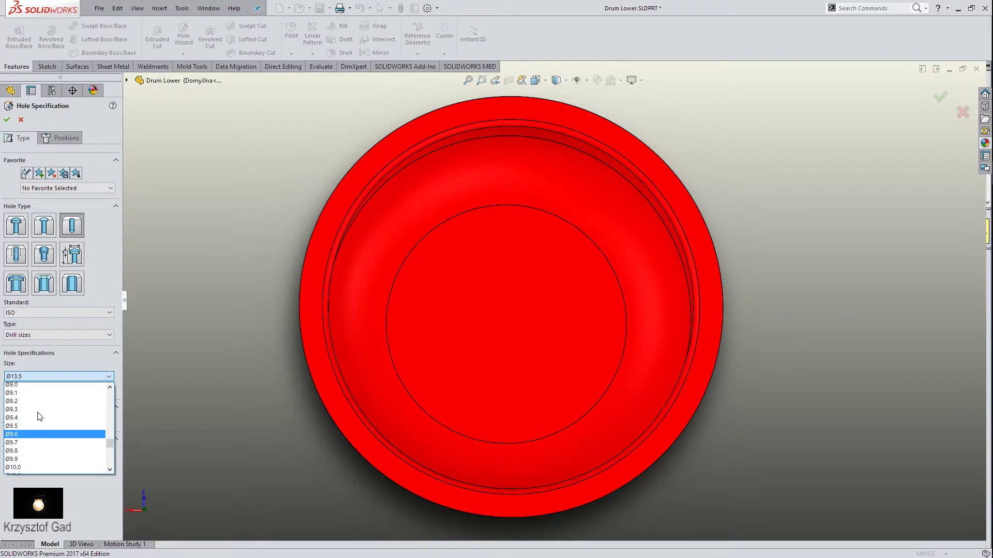
scroll(40, 417, up, 1)
click(37, 412)
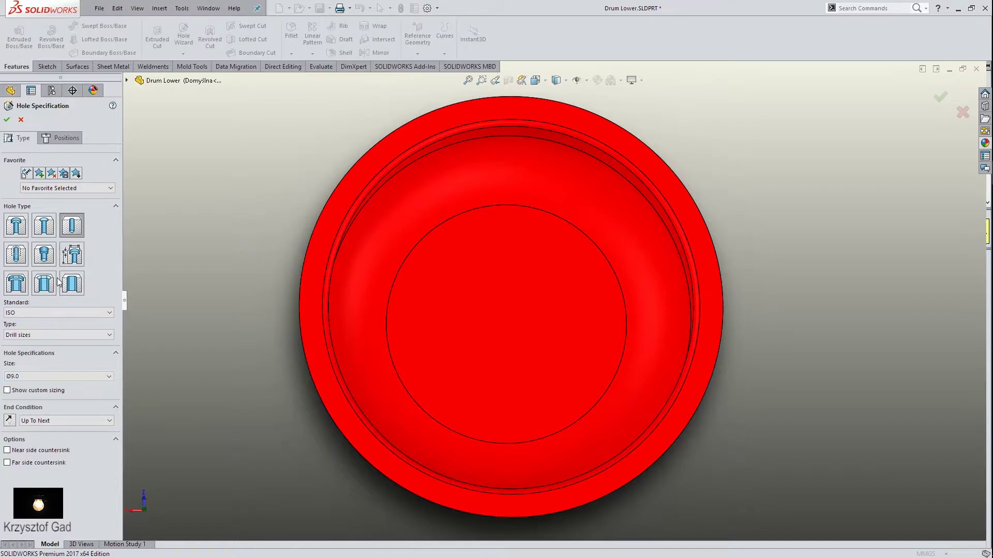
Position the Ø9.0 hole on the bowl's bottom with a 3D sketch point at X = 0
click(56, 138)
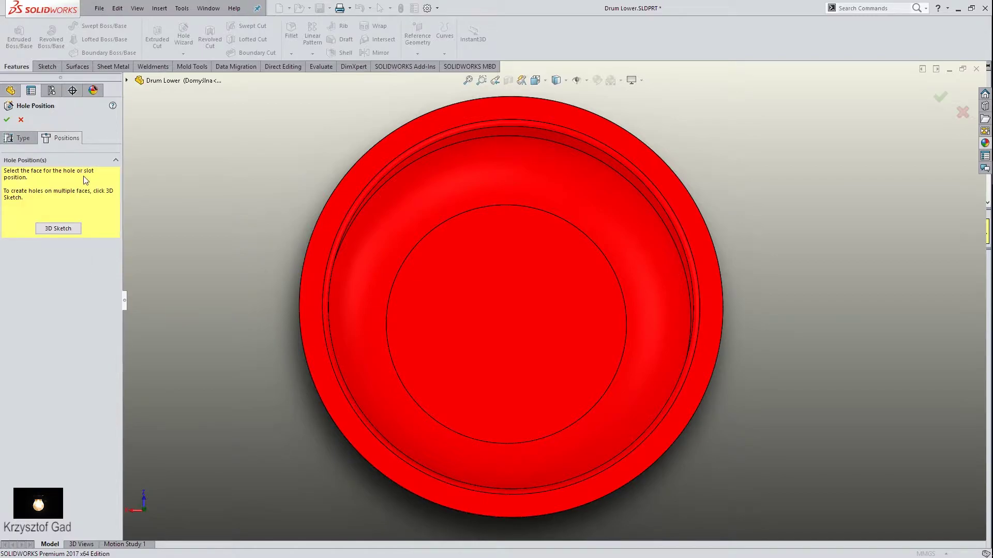
click(76, 231)
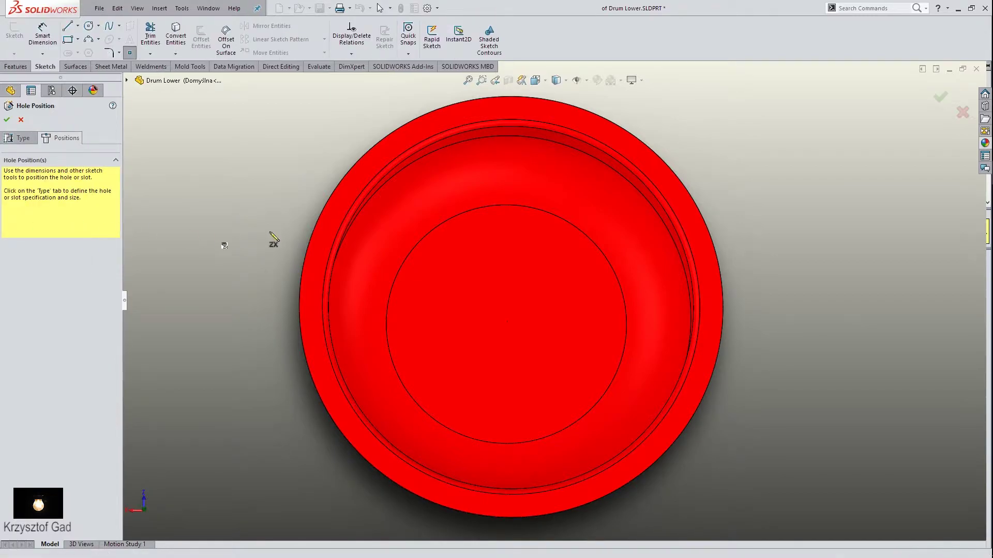
click(509, 254)
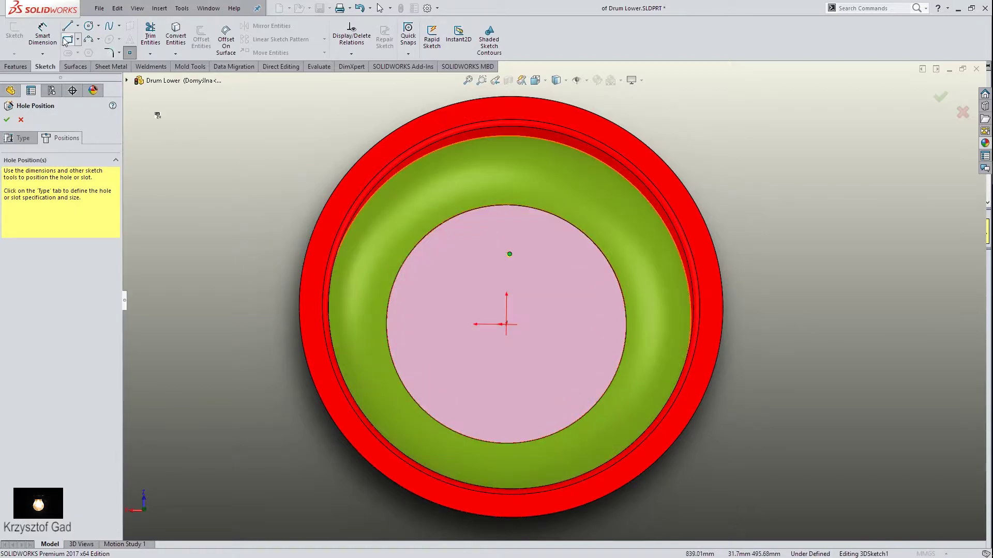
click(43, 33)
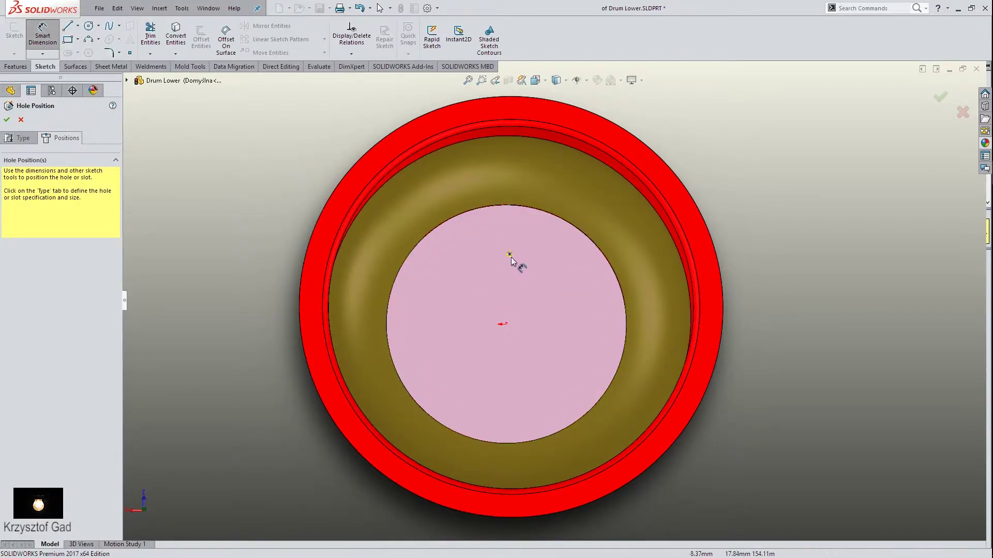
click(510, 255)
text(0)
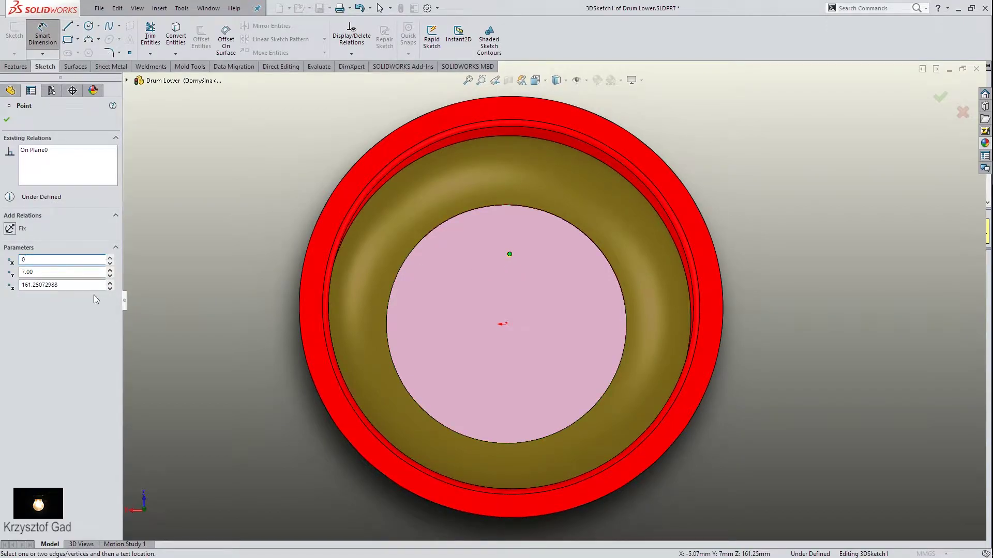
key(Return)
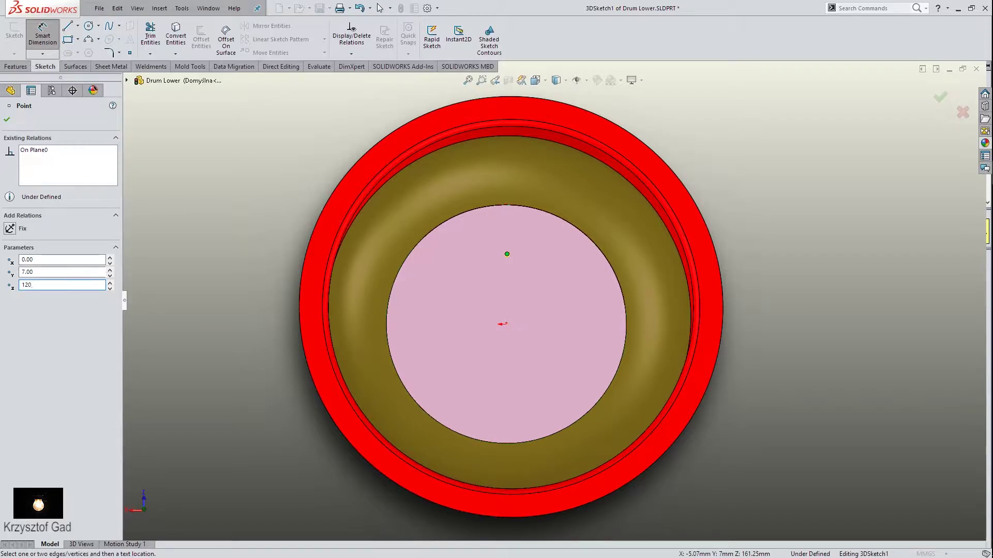
click(7, 120)
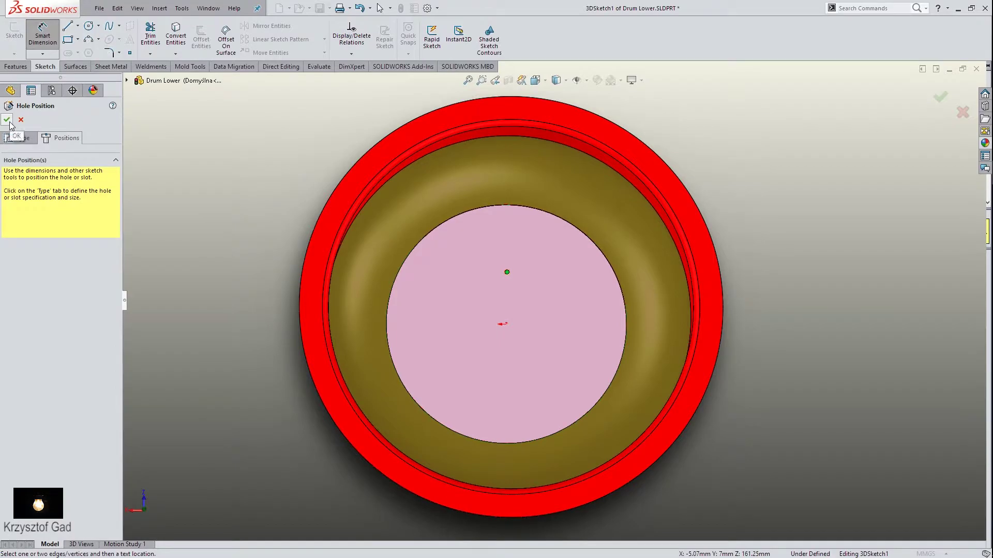
click(10, 123)
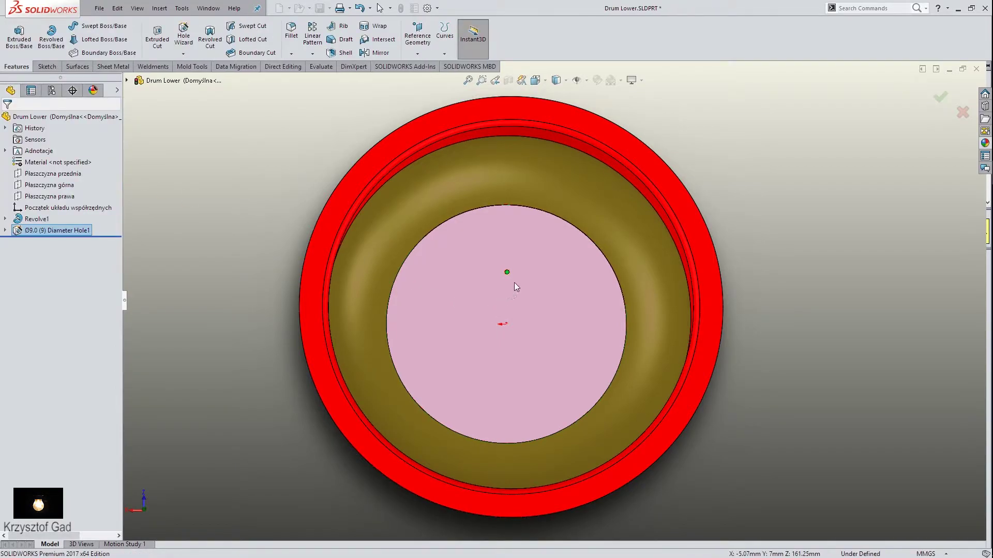
scroll(514, 282, down, 3)
Circular-pattern Diameter Hole1 about the bowl's outer cylindrical face: 10 instances over 360°
click(168, 140)
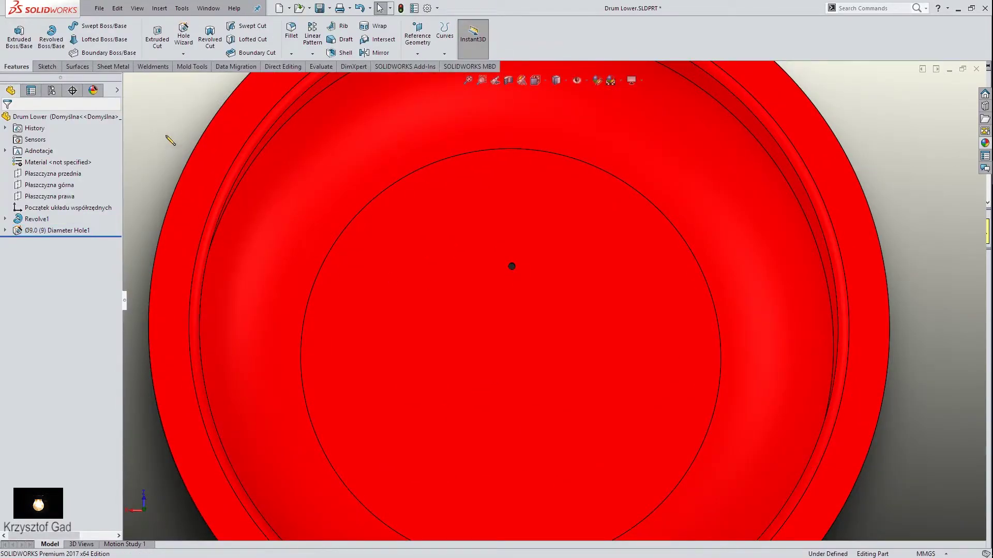
click(314, 54)
click(321, 81)
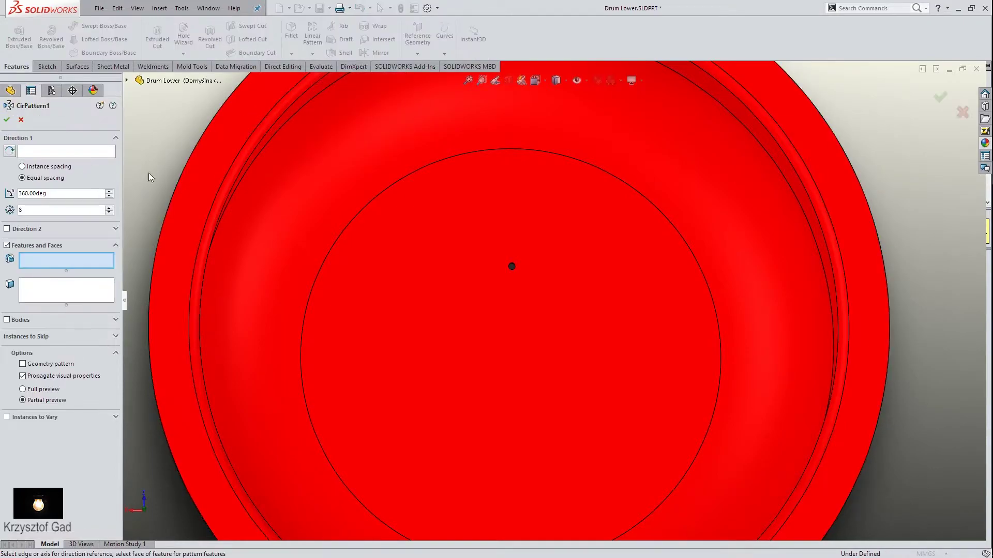
click(128, 81)
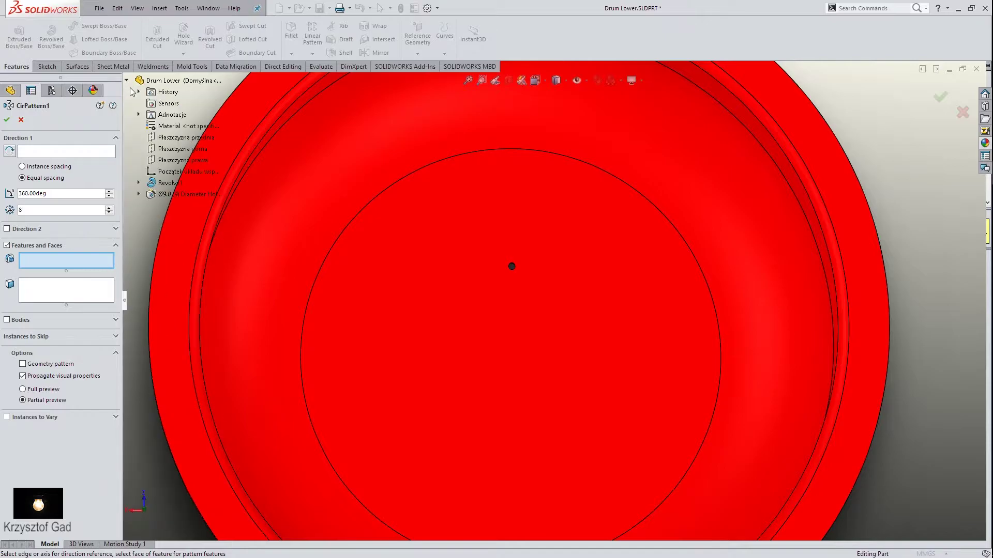
click(165, 195)
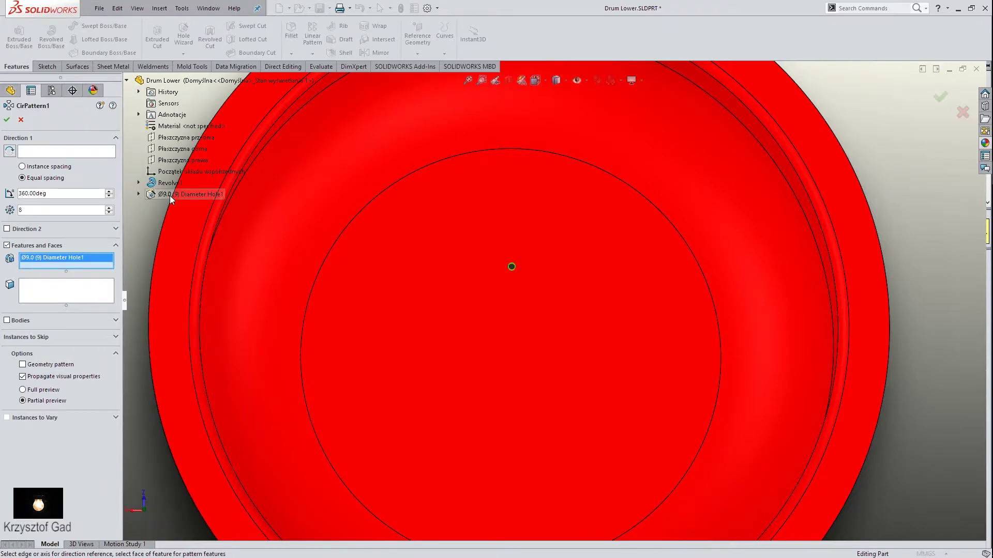
click(57, 151)
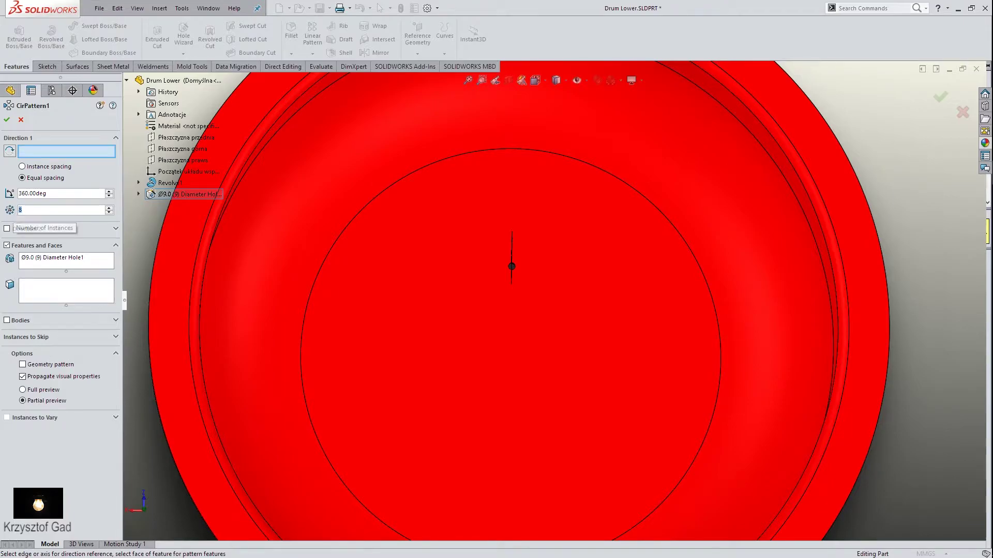
text(10)
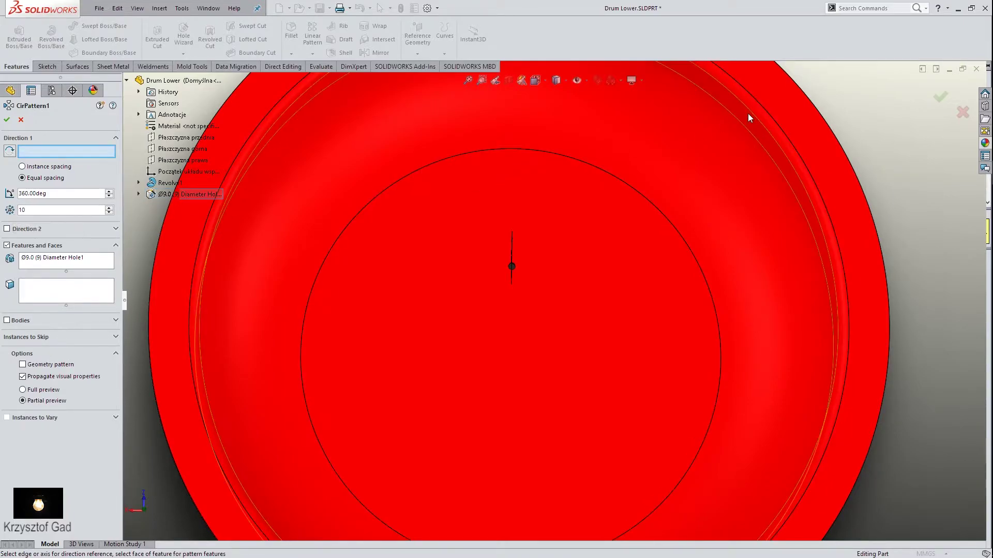
click(748, 113)
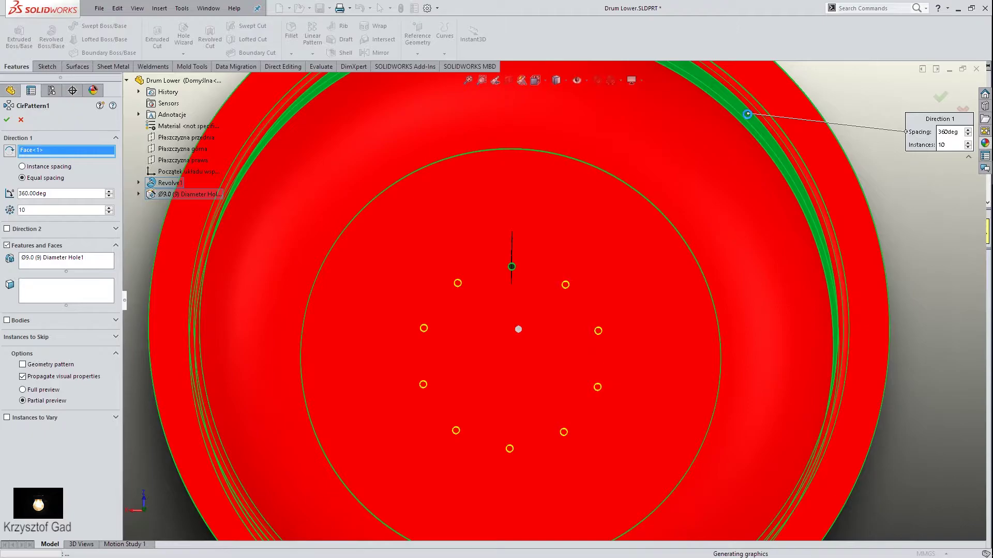
key(Return)
click(850, 112)
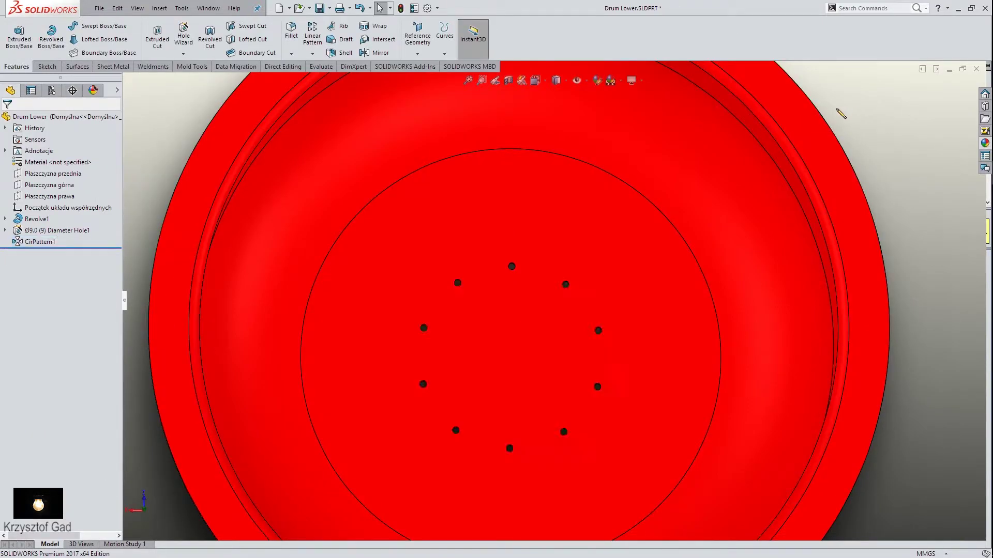
Add a second Ø9.0 hole on the bowl floor at 3D sketch point 0, 7, 314
click(188, 31)
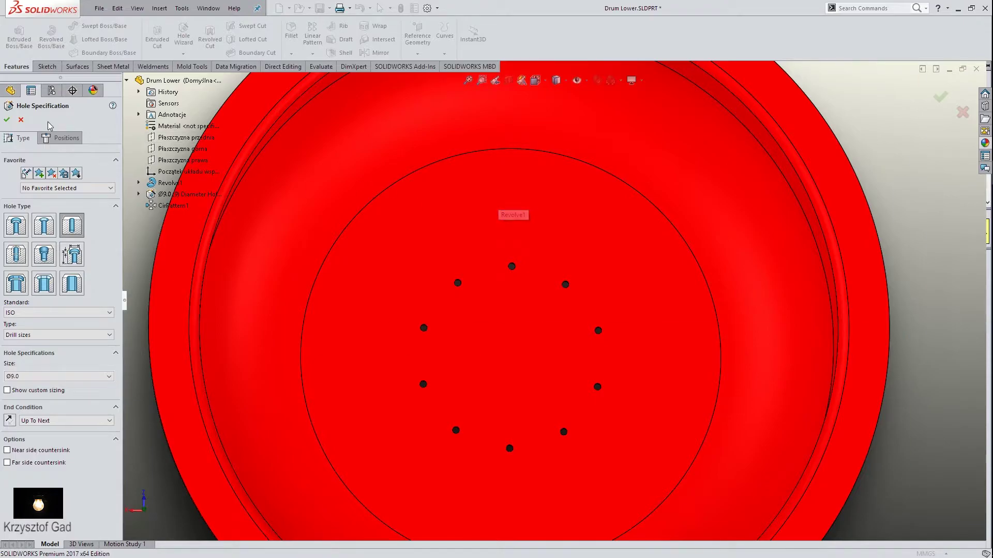
click(56, 139)
click(56, 229)
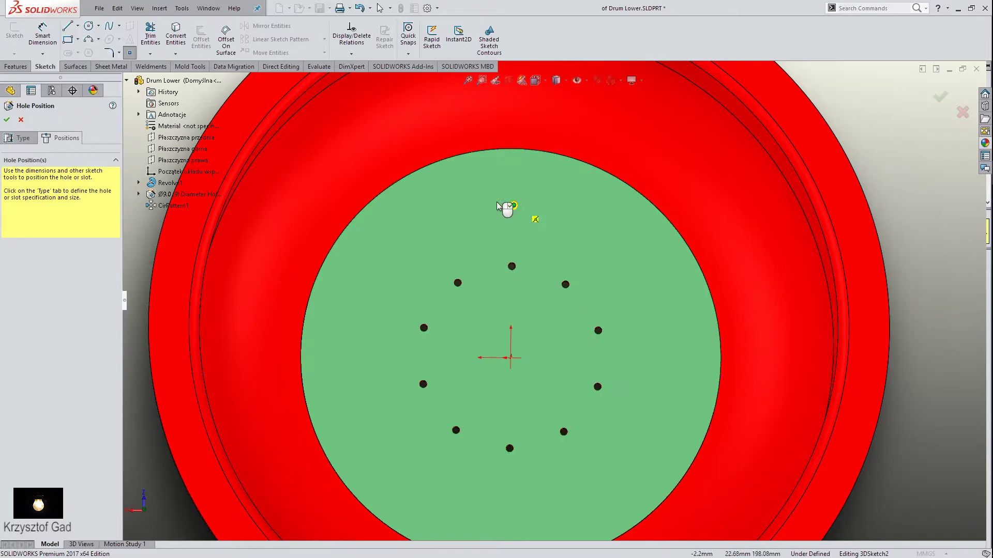
click(513, 206)
key(d)
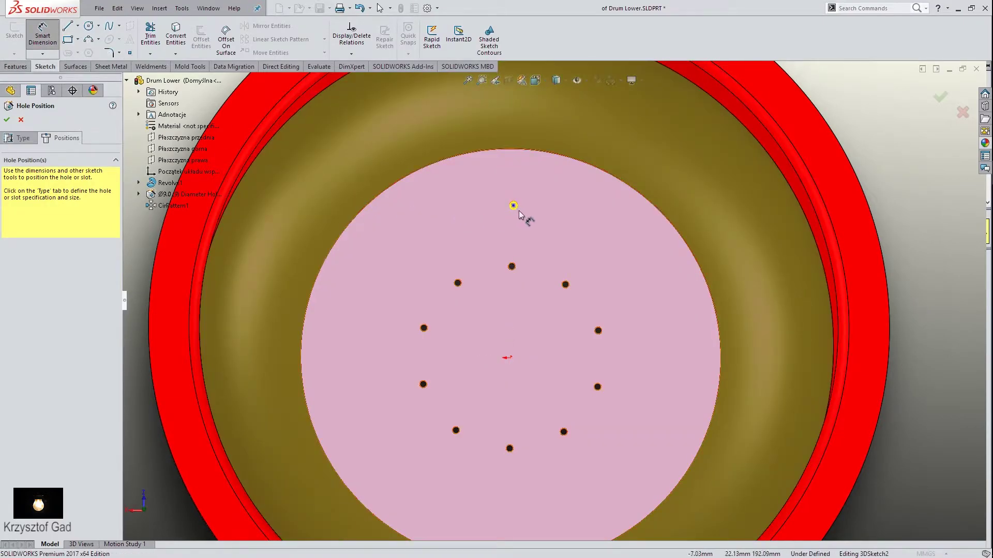
click(513, 205)
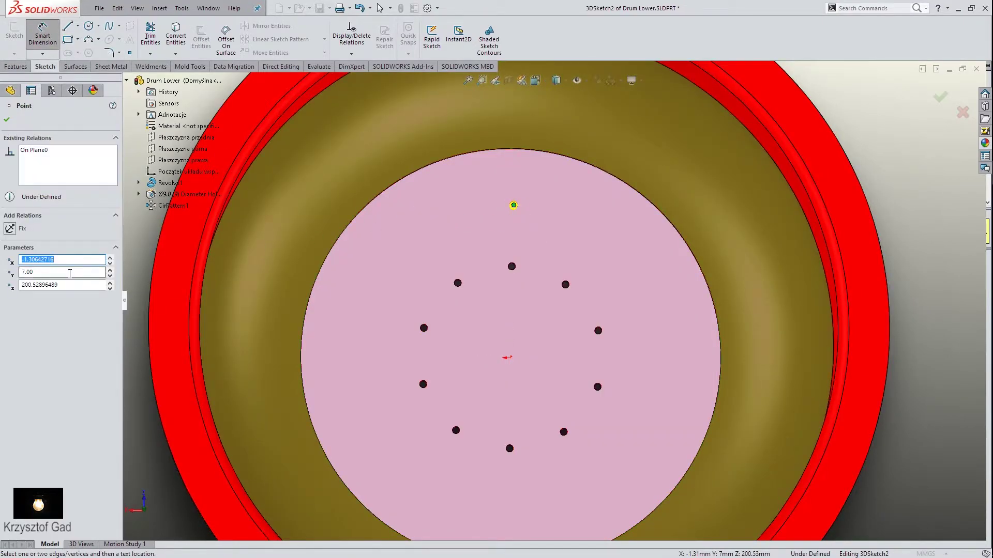
text(0)
key(Tab)
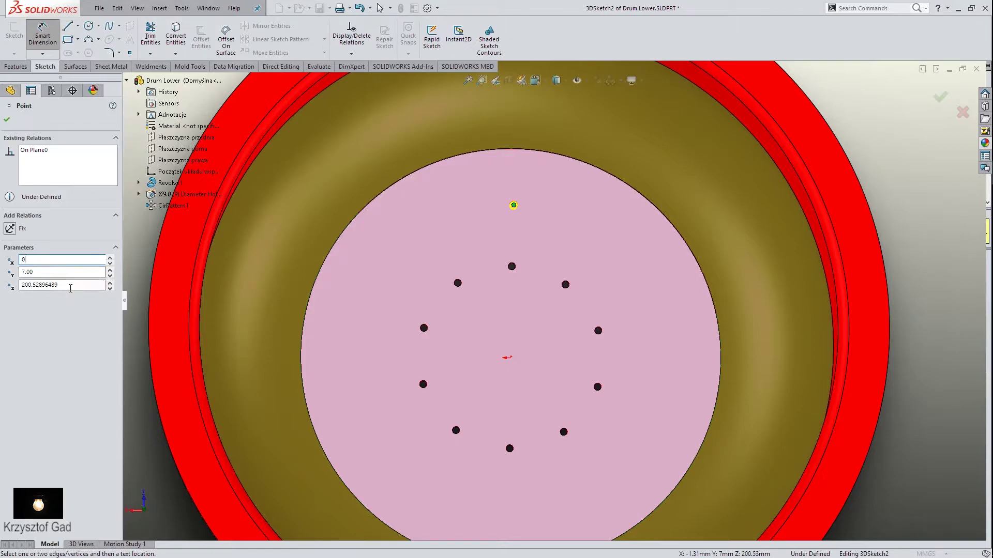
key(Tab)
text(2)
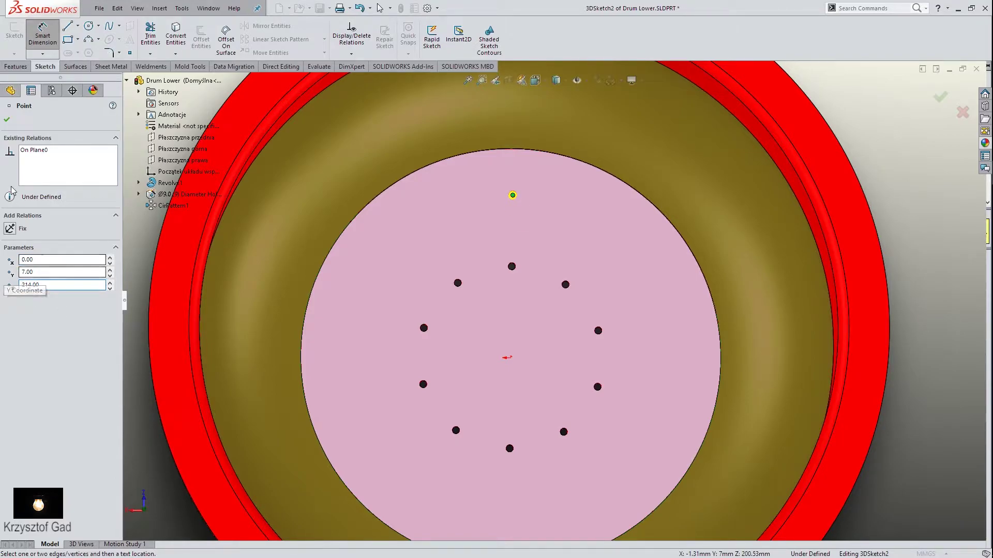
click(7, 121)
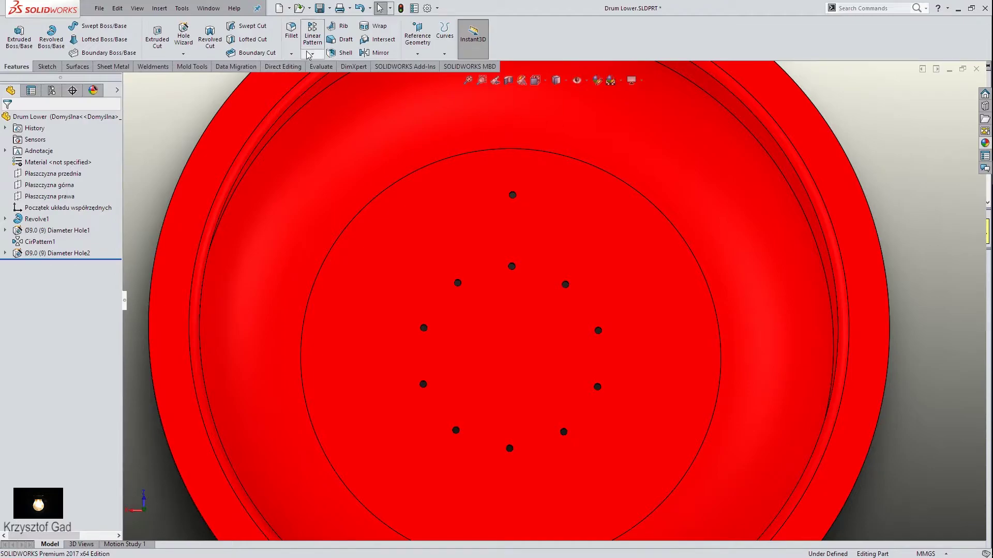
click(312, 54)
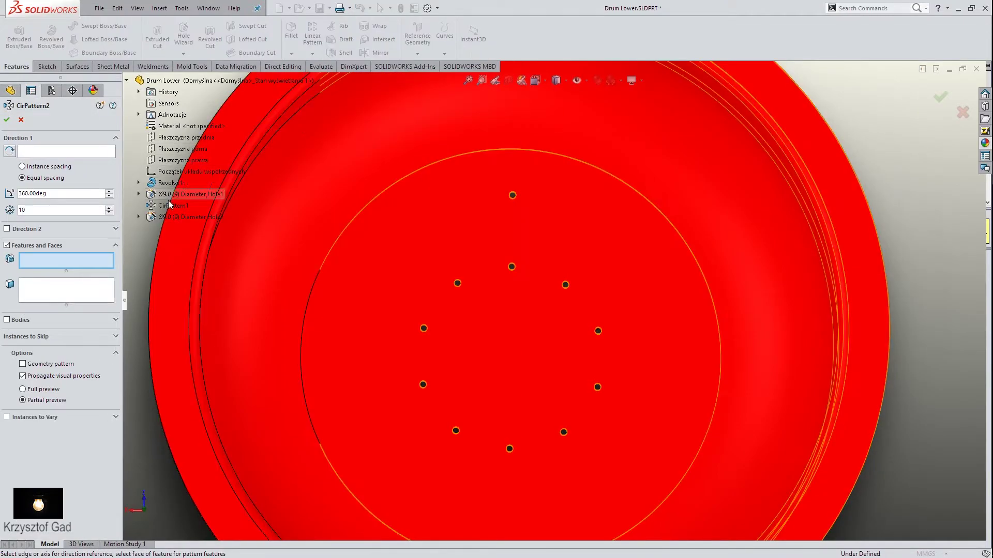
Pattern Diameter Hole2 into 3 equally spaced instances over 360° about the bowl's conical face
click(175, 217)
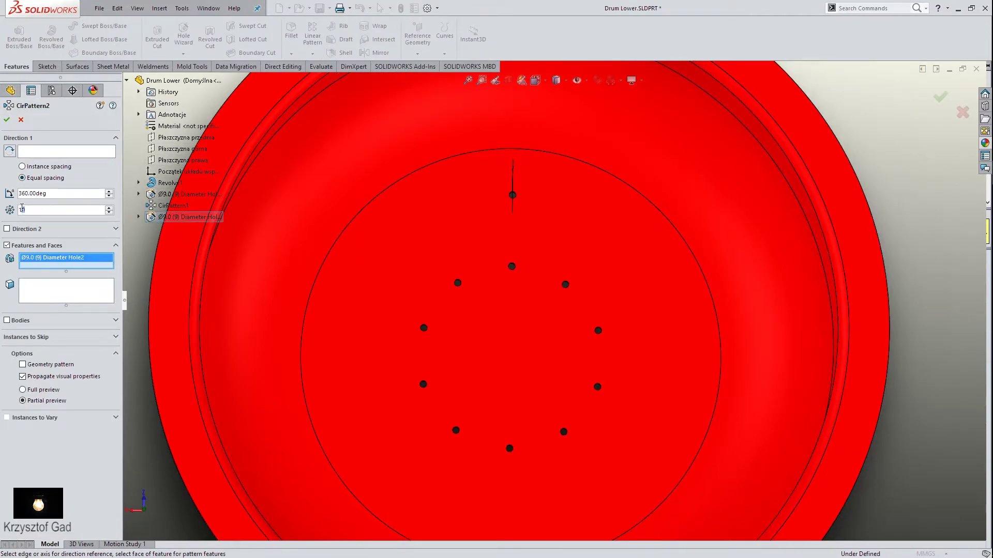
click(84, 152)
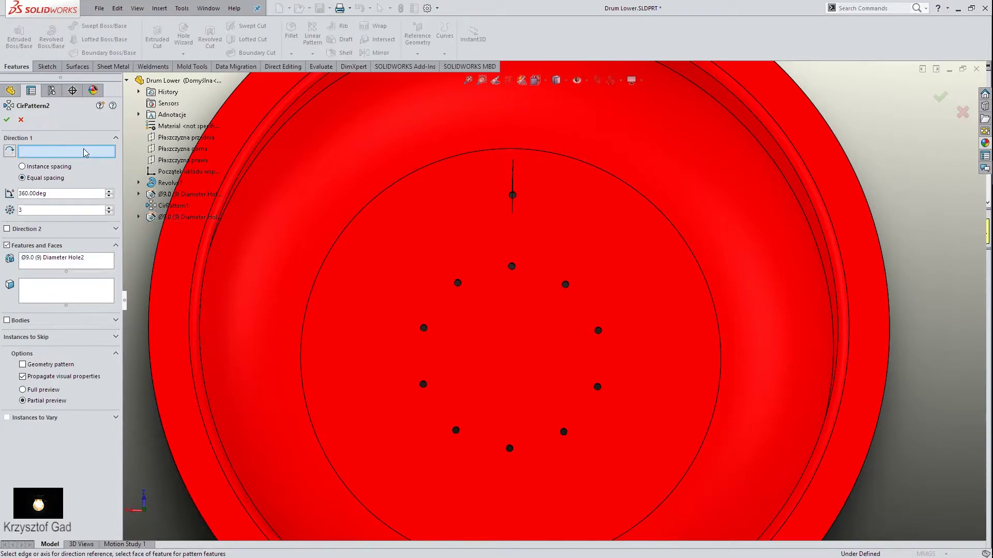
click(745, 115)
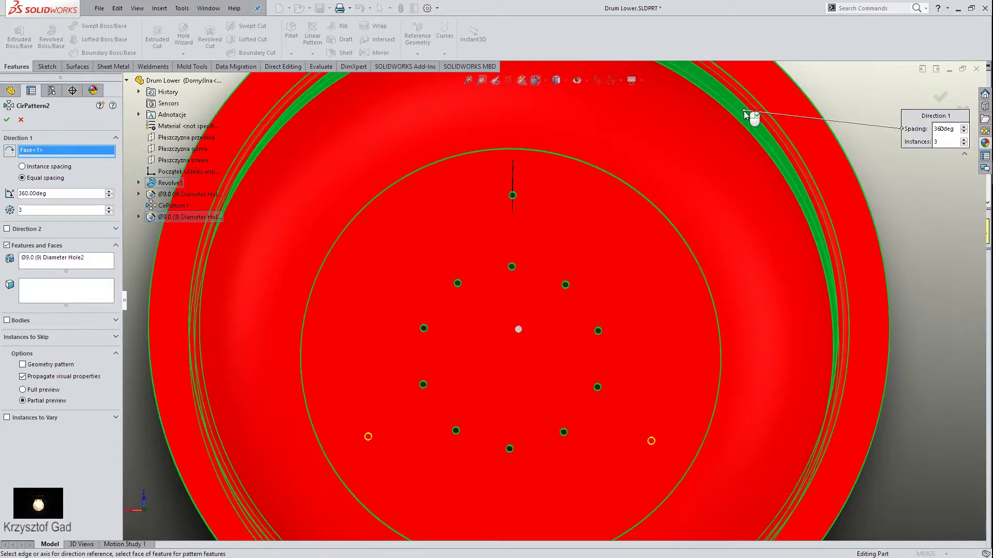
key(Return)
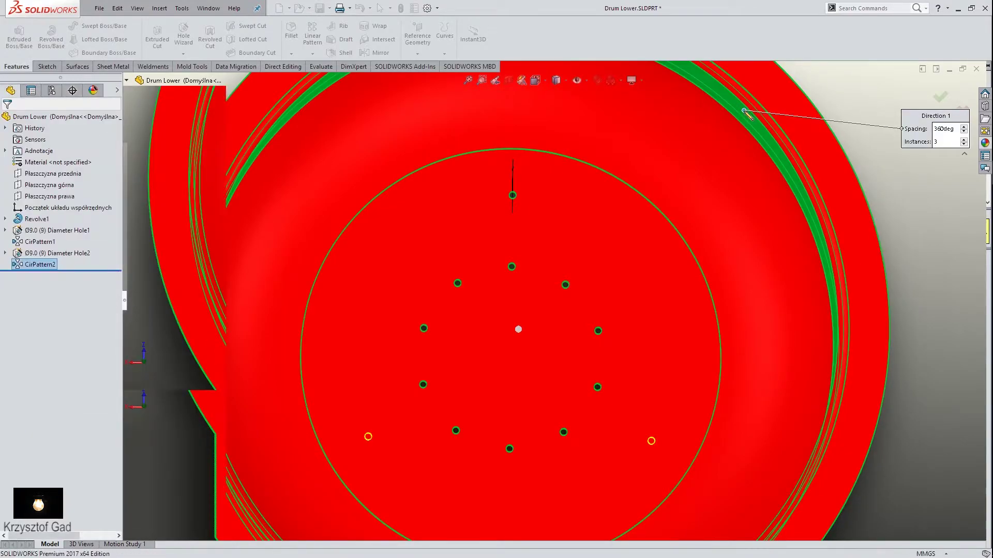
click(862, 142)
key(f)
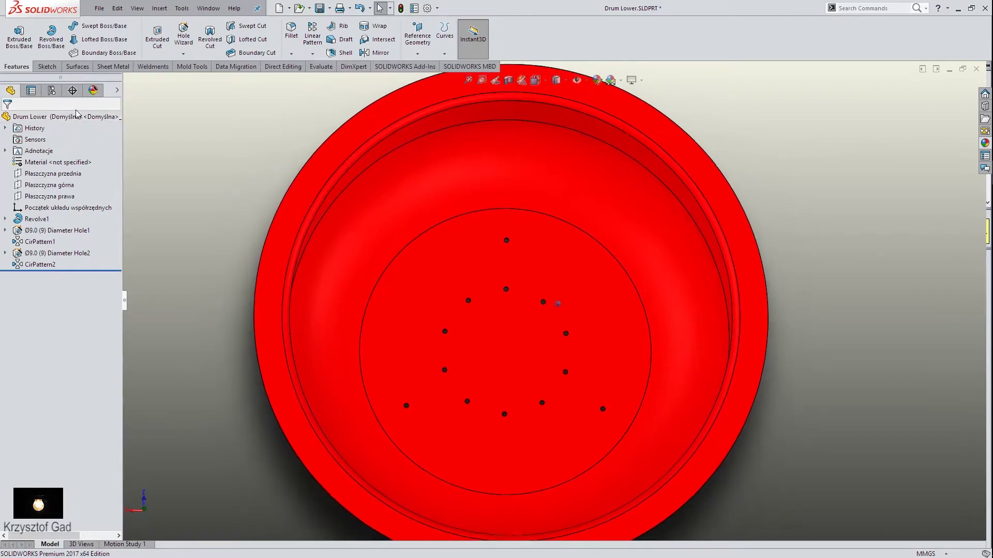
middle_drag(554, 304, 565, 395)
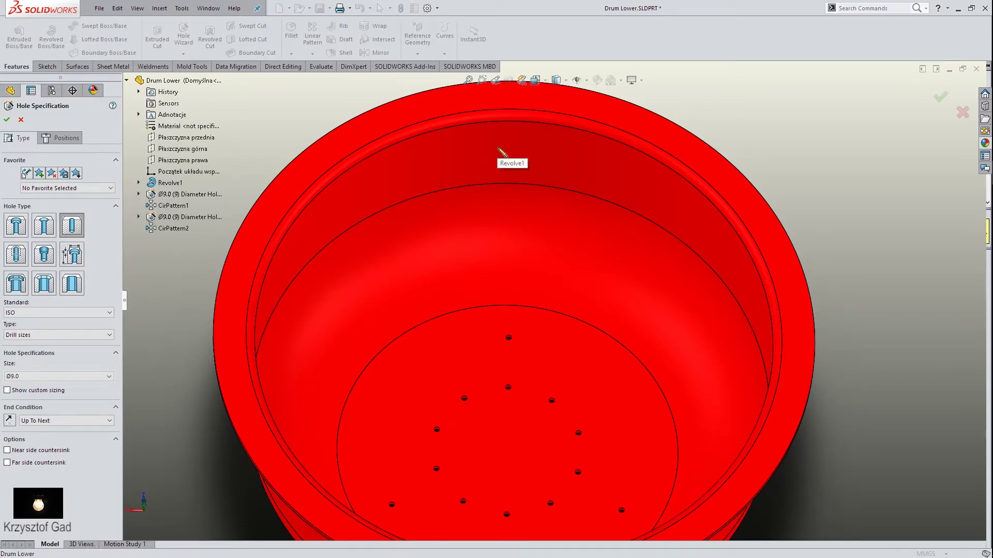
Place the Ø9.0 side-wall hole with a 3D sketch point at X 0, Y 260
click(61, 138)
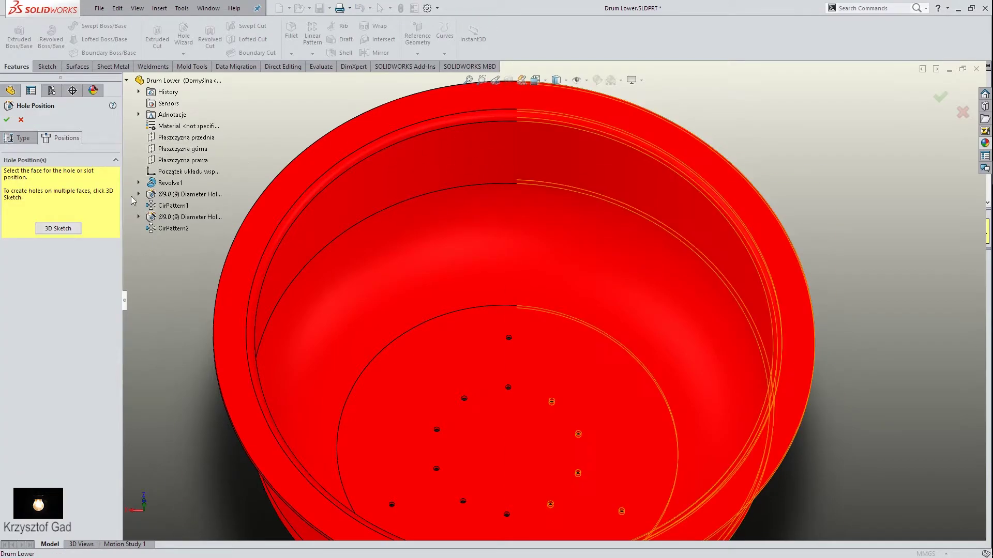
click(53, 229)
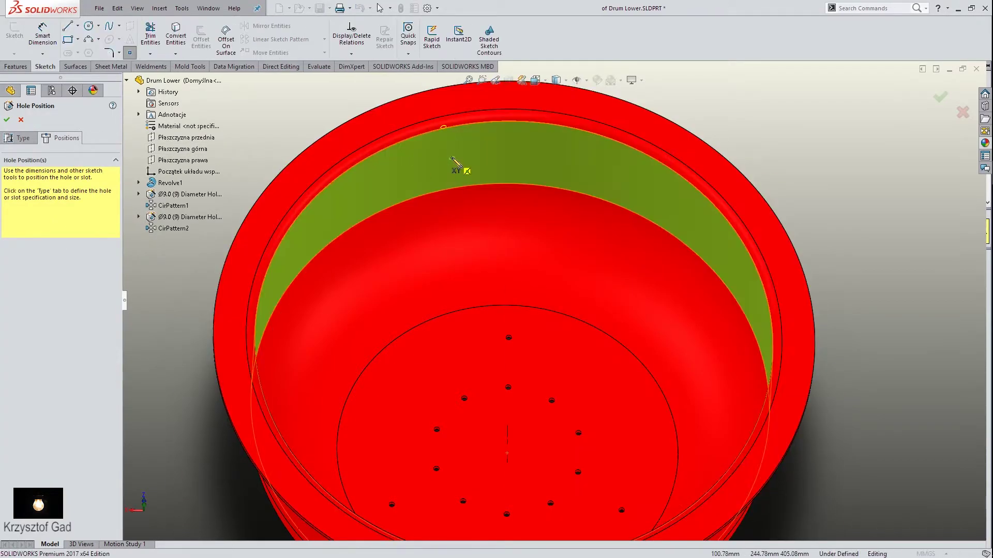
click(500, 154)
middle_drag(500, 154, 488, 170)
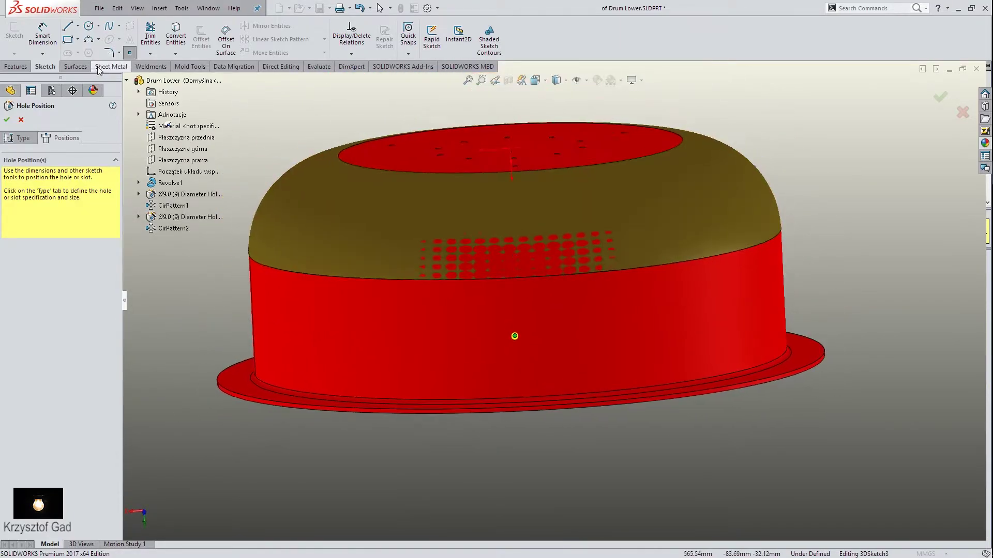
click(51, 23)
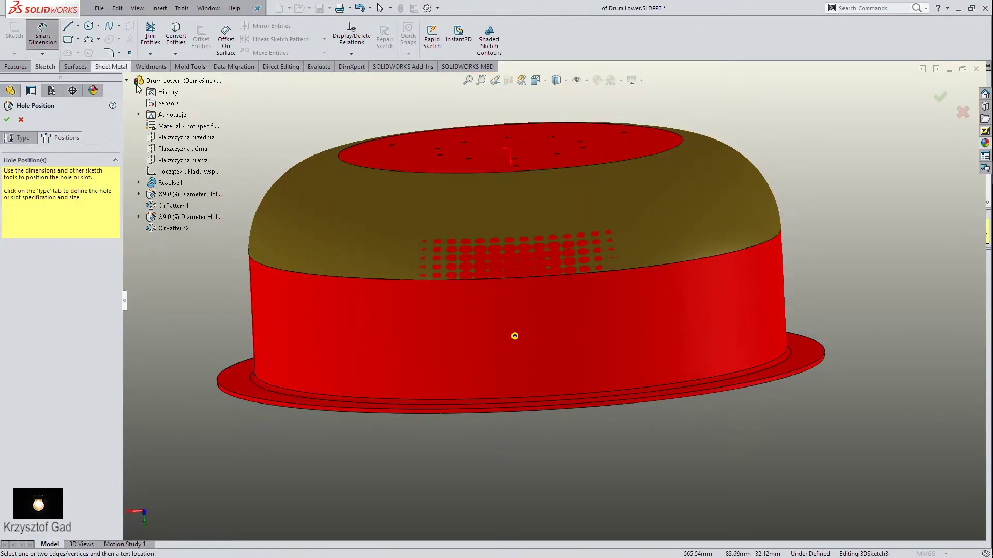
click(515, 337)
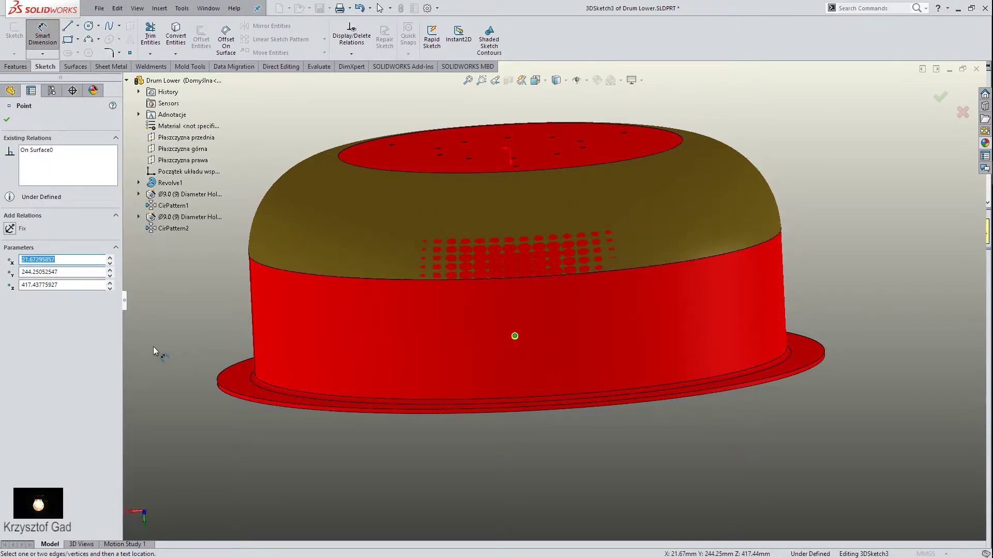
text(0)
key(Tab)
text(260)
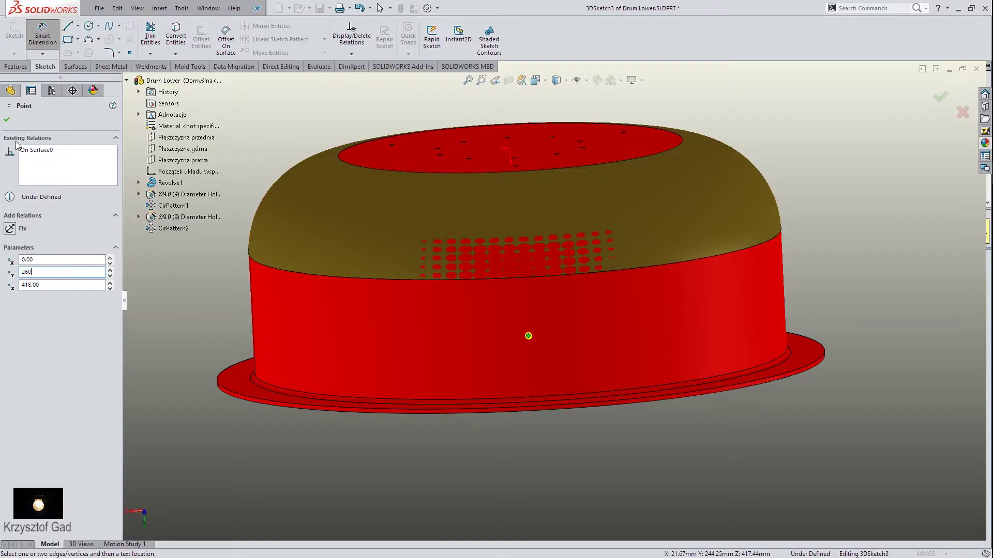
click(4, 122)
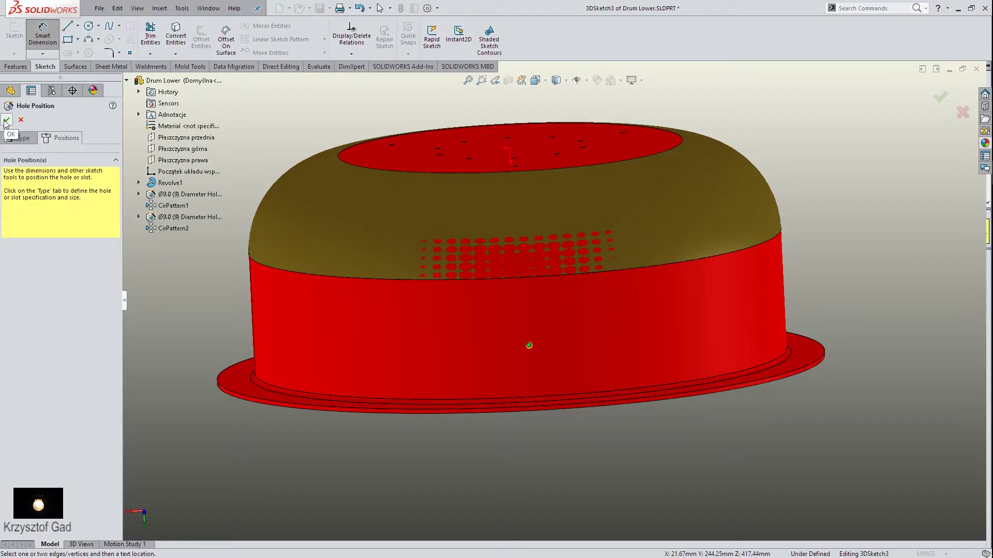
click(5, 120)
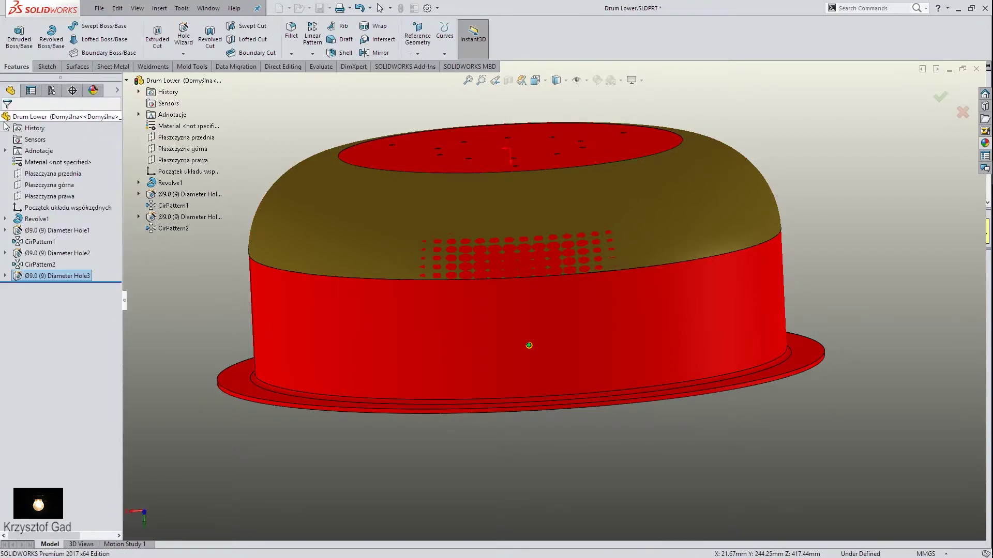
Rotate the bowl to a side view and start a Circular Pattern
key(Up)
key(Up)
key(Up)
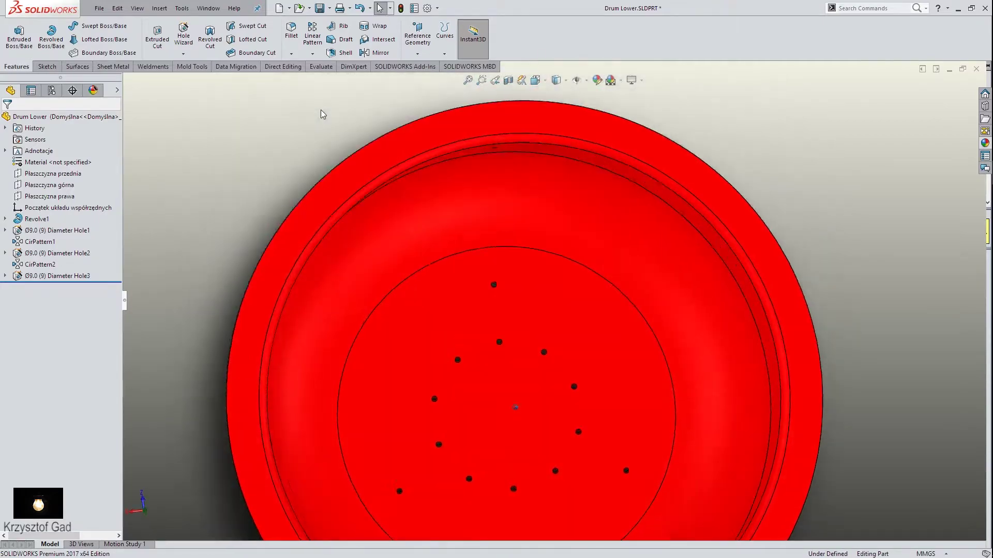
key(Down)
key(Down)
key(Down)
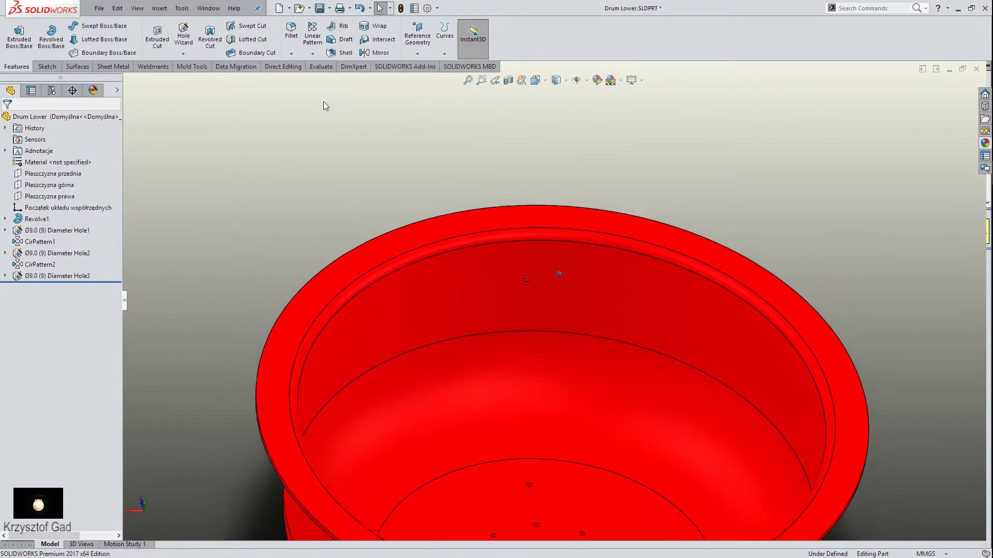
key(Down)
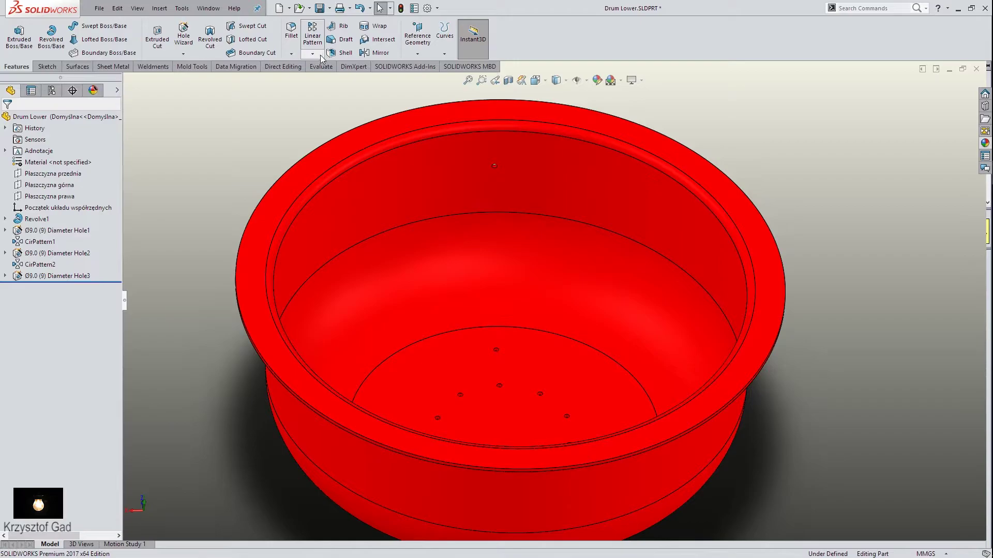
click(313, 53)
click(332, 79)
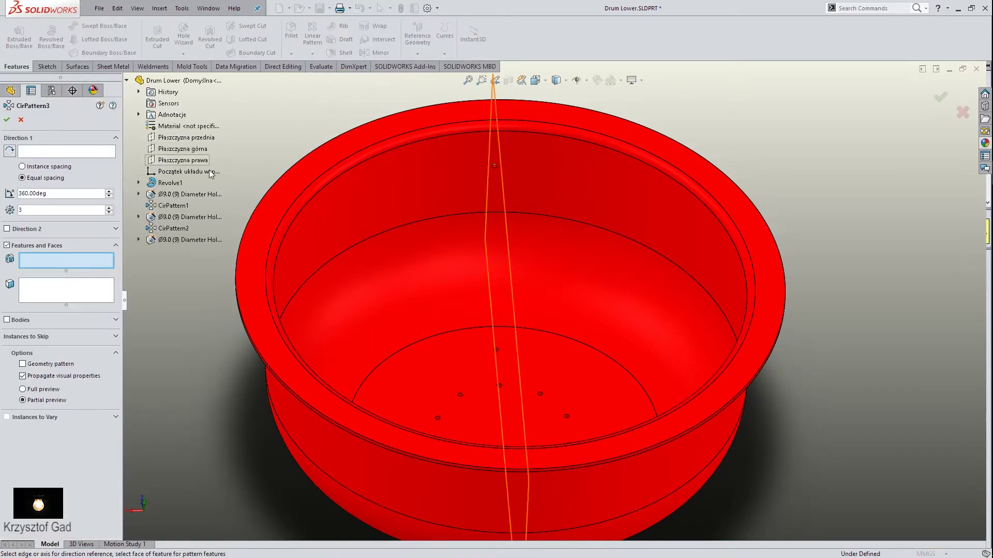
Pattern Diameter Hole3 about the bowl's inner face, 3 instances over 360°, then view from top
click(176, 241)
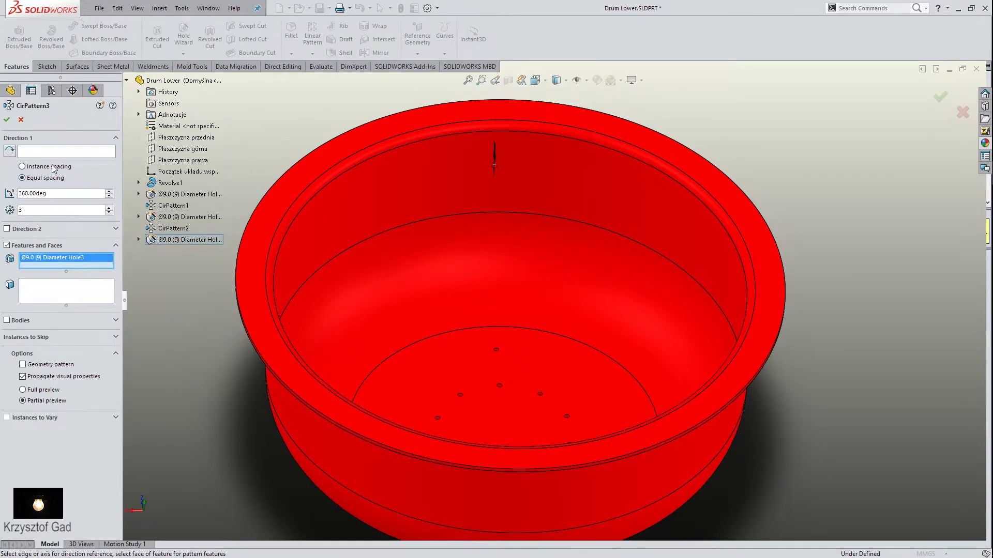
click(464, 181)
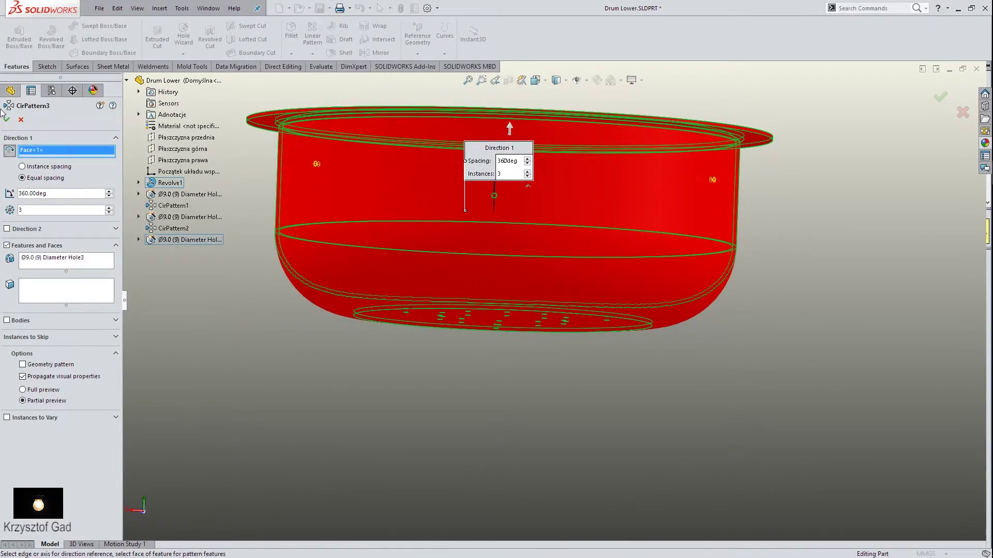
key(Return)
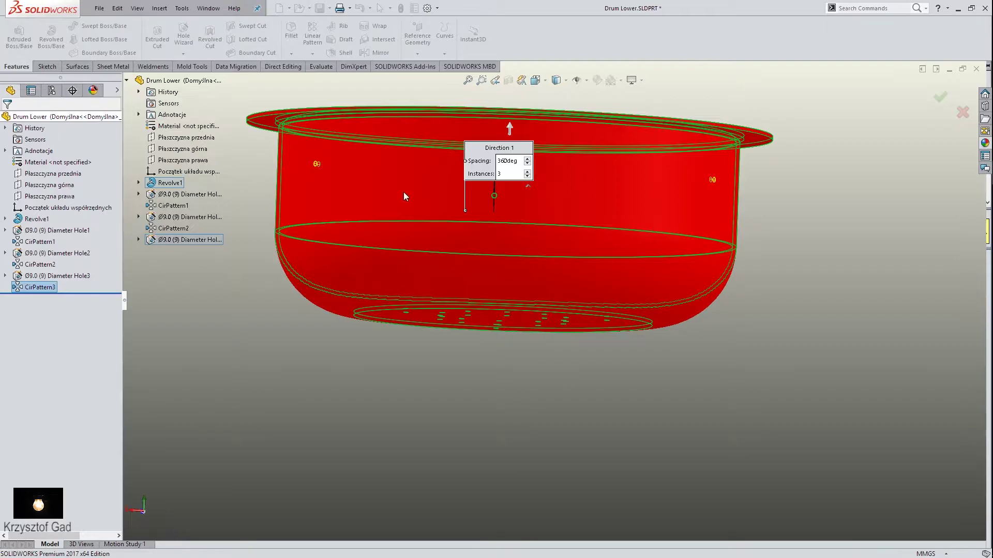
key(ctrl+5)
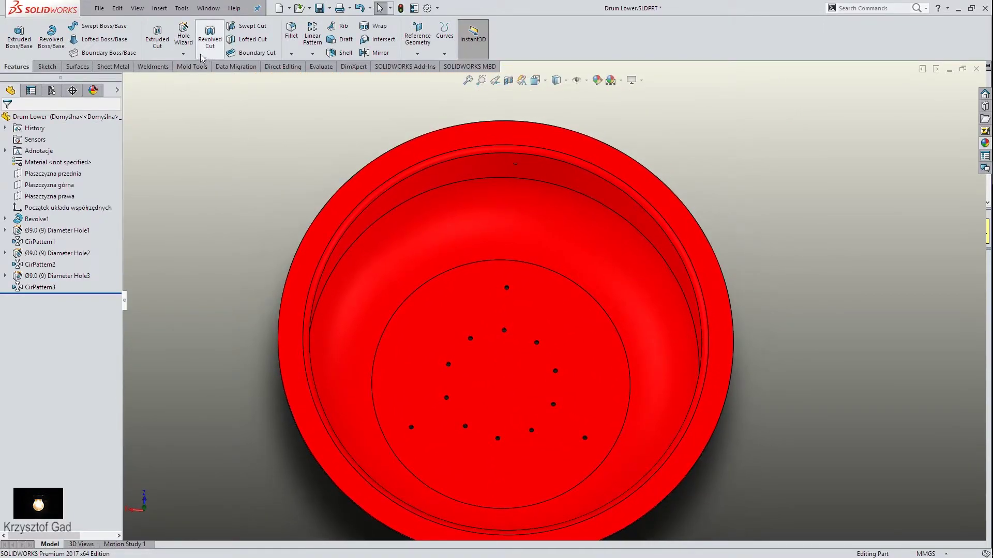
Start a new Hole Wizard hole and choose the Ø13.5 size
click(191, 40)
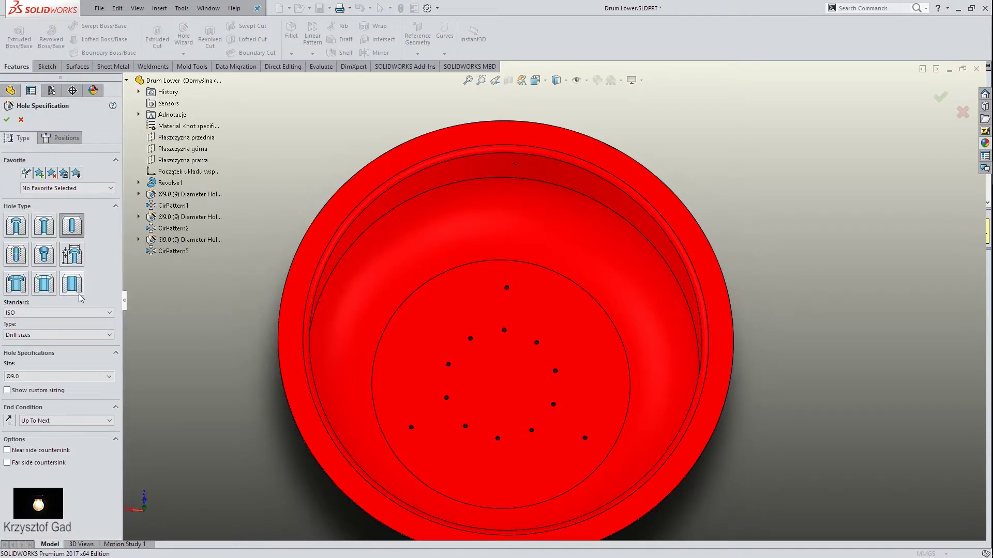
click(57, 381)
scroll(59, 414, down, 2)
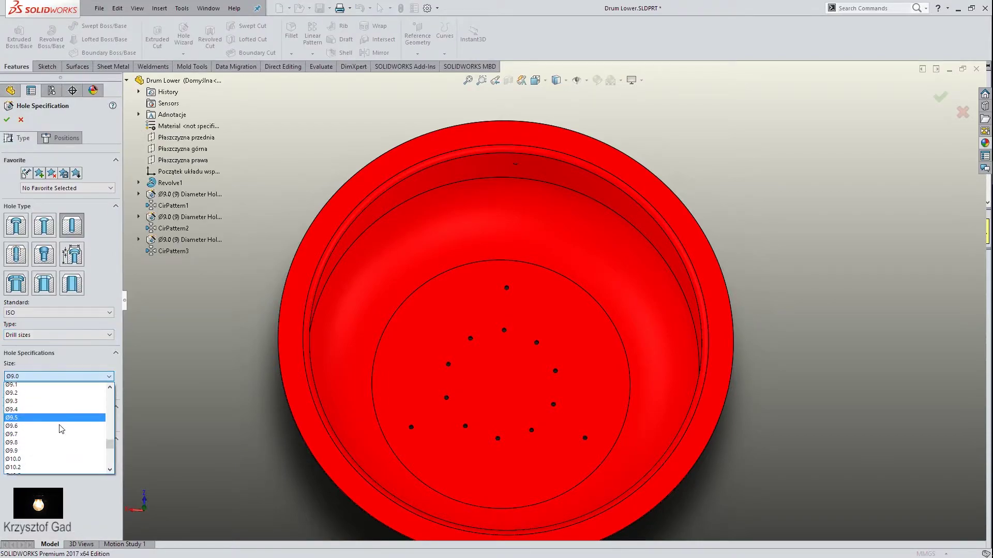
scroll(60, 424, down, 1)
scroll(61, 429, down, 1)
scroll(61, 429, down, 2)
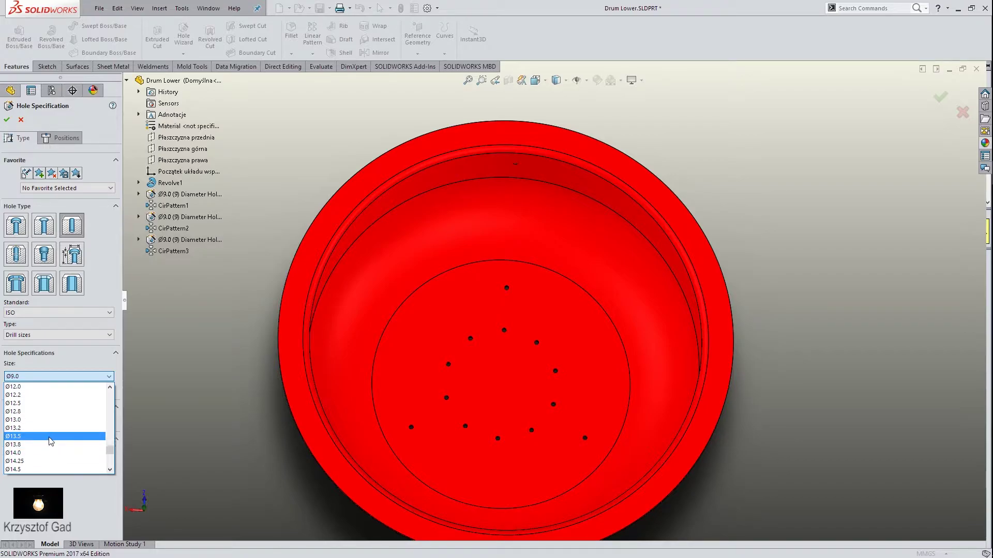
click(50, 437)
Position the hole with a 3D sketch point on the flange at X 0, Y 357
click(63, 138)
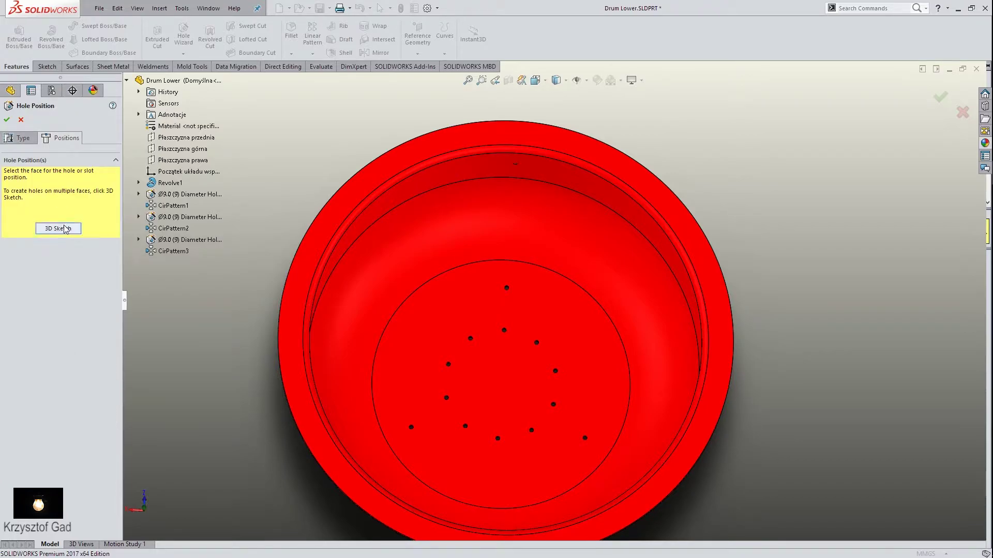
click(58, 228)
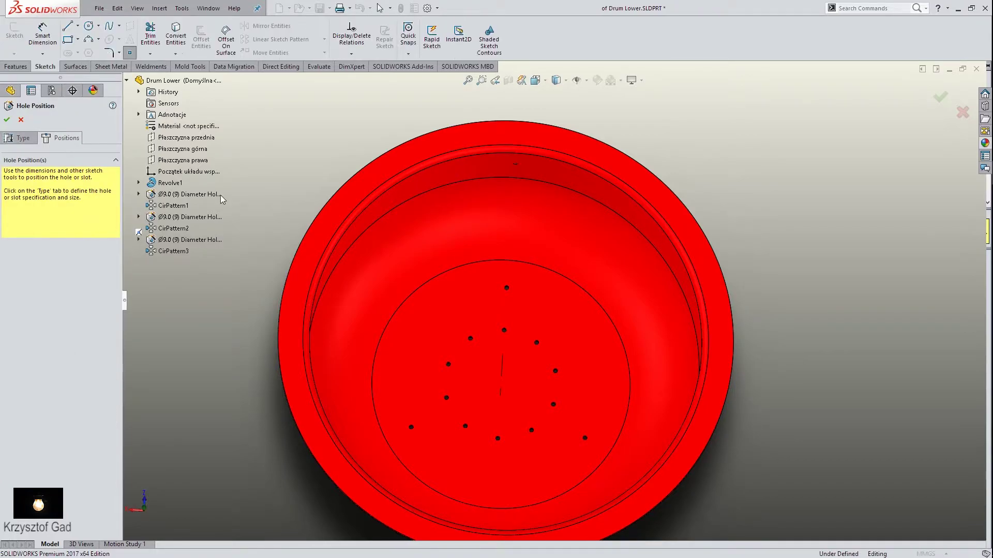
click(518, 133)
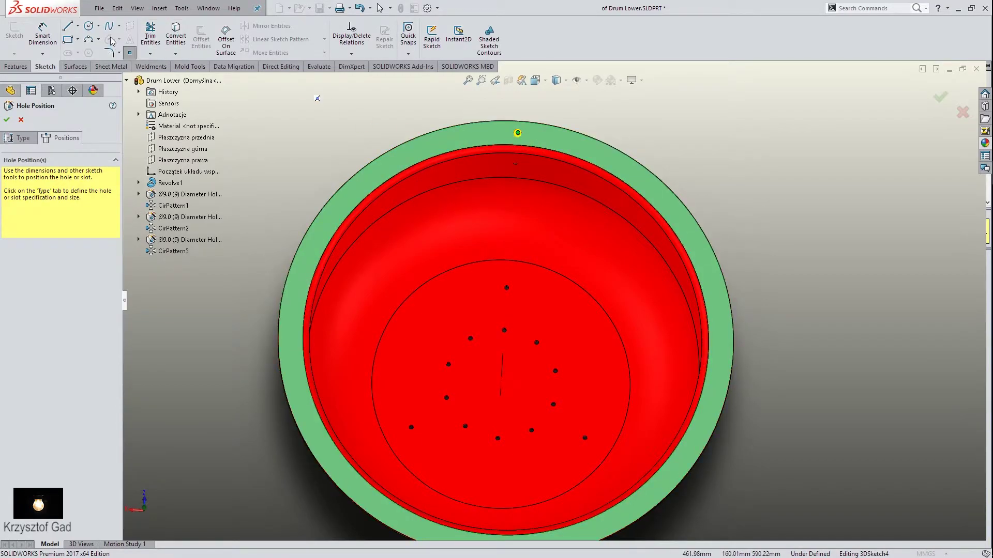
click(43, 35)
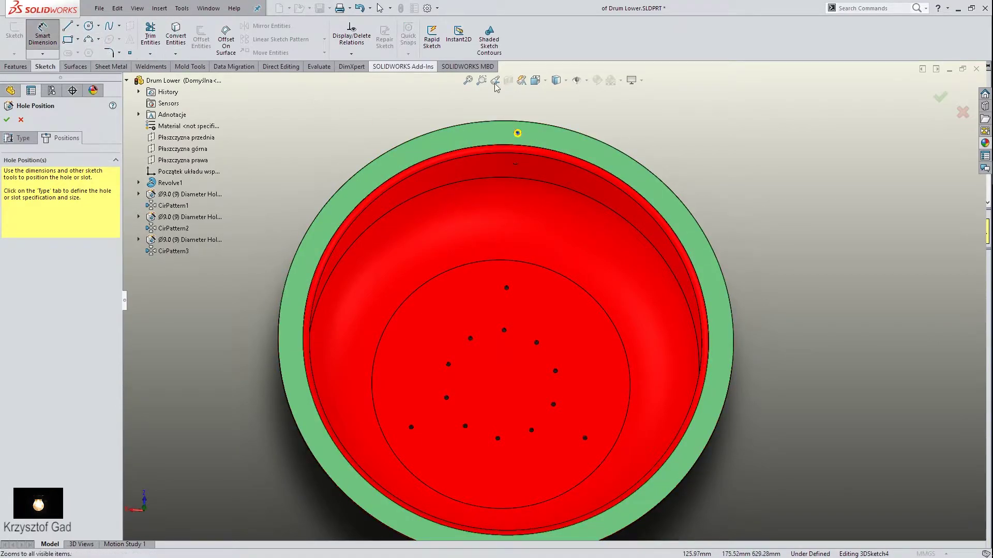
click(518, 133)
text(0)
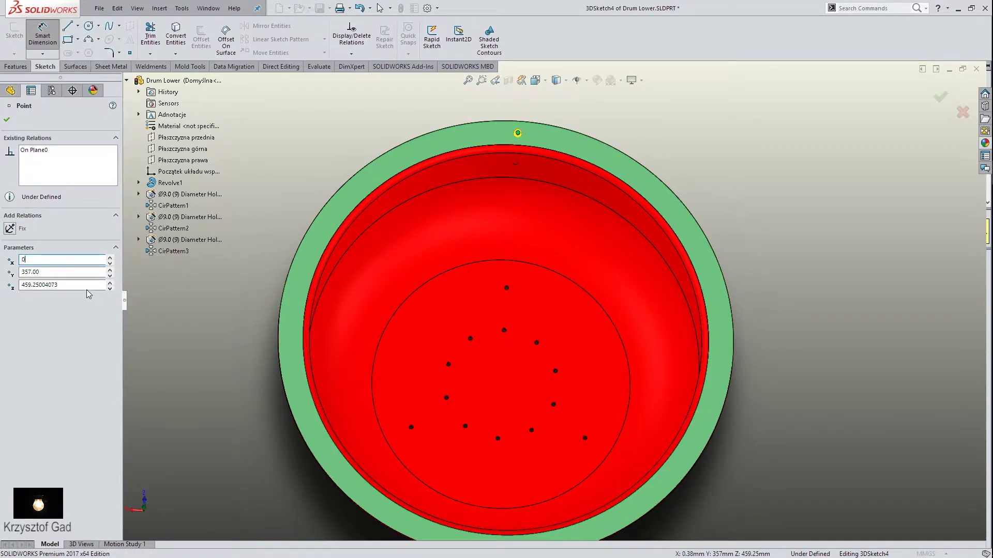
key(Tab)
text(357)
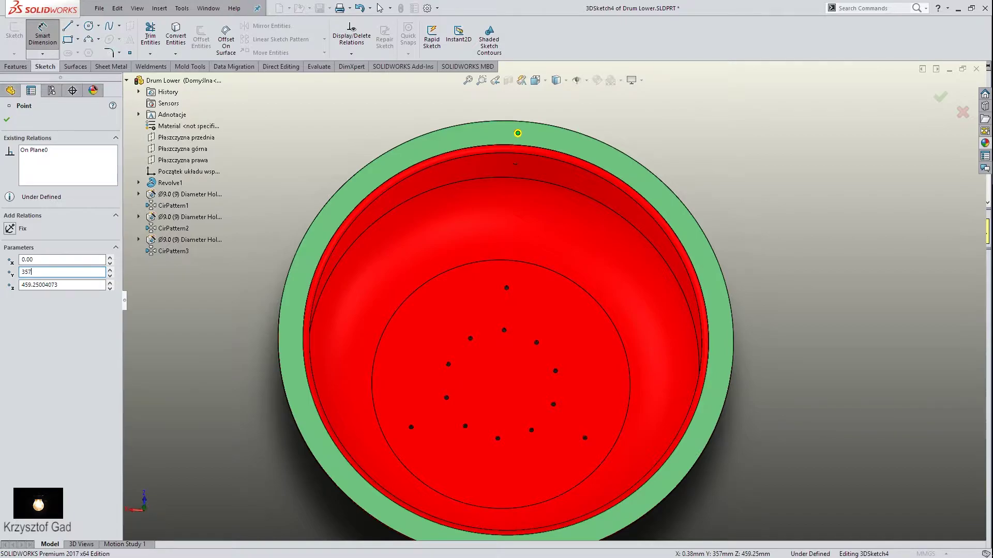
key(Tab)
text(917/2)
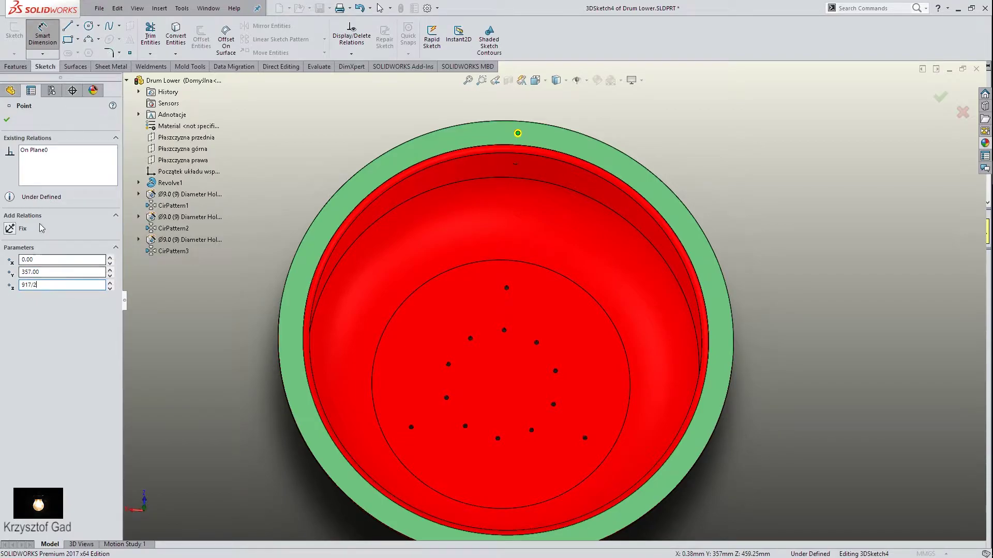
click(7, 120)
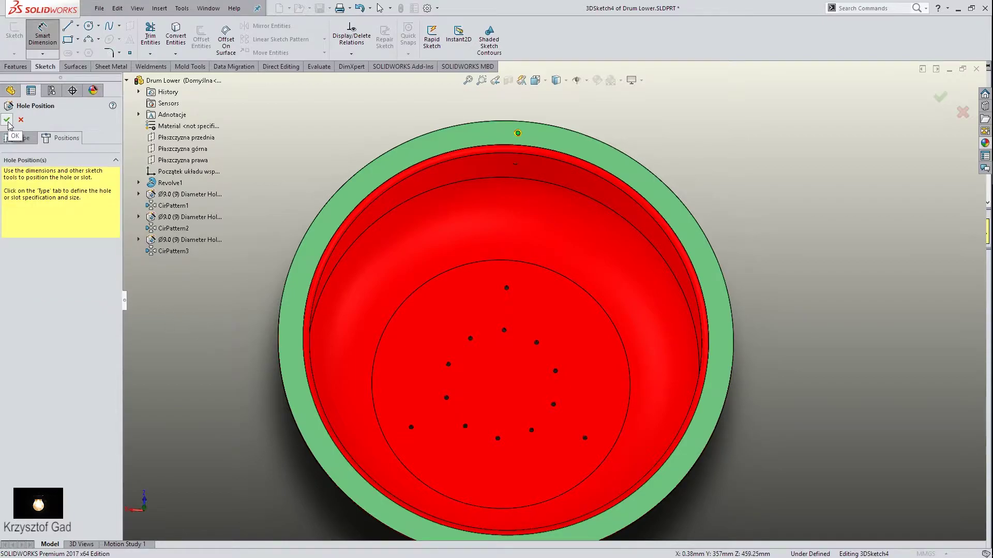
click(7, 120)
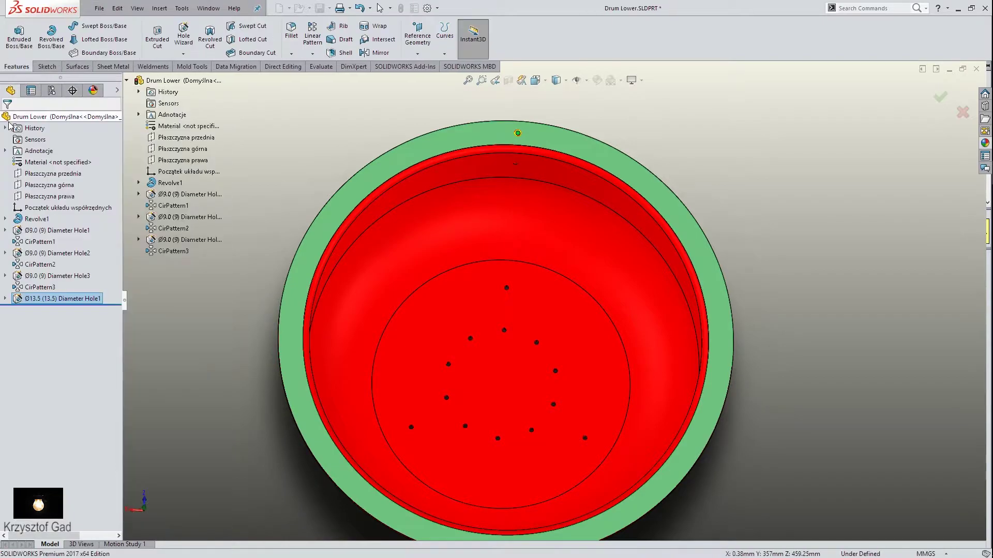
Circular-pattern the Ø13.5 Diameter Hole1 as 8 instances around the bowl's inner face
click(716, 155)
key(Down)
key(Down)
key(Down)
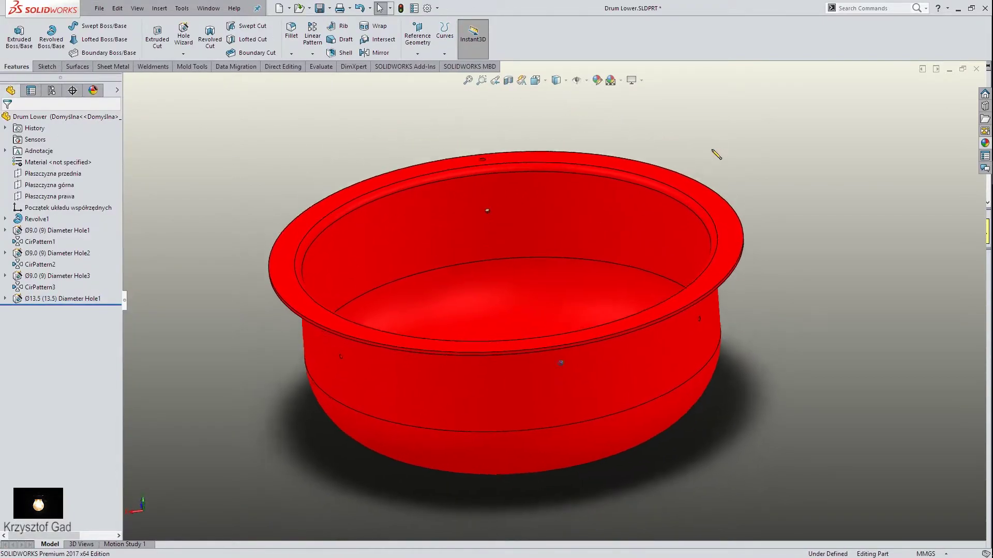
key(Up)
key(Up)
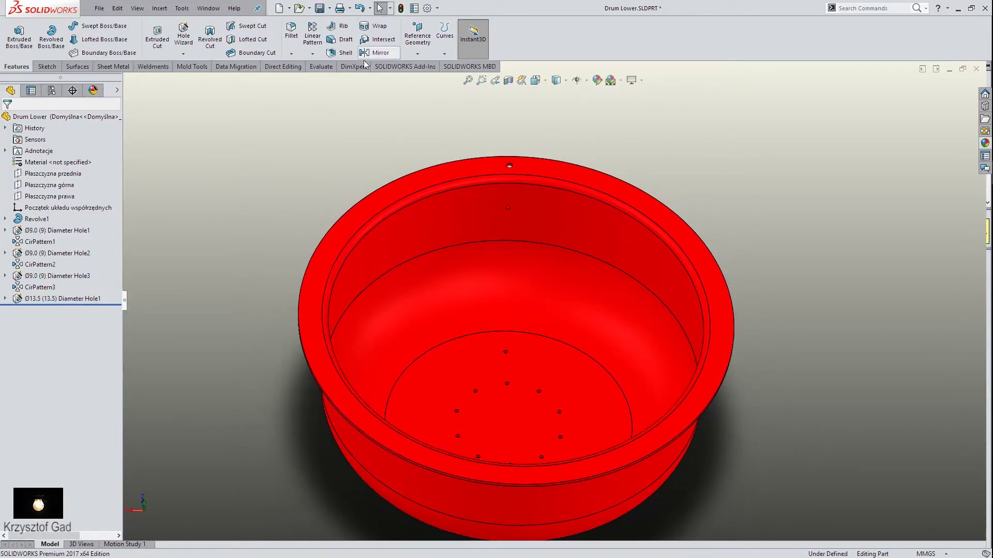
click(312, 53)
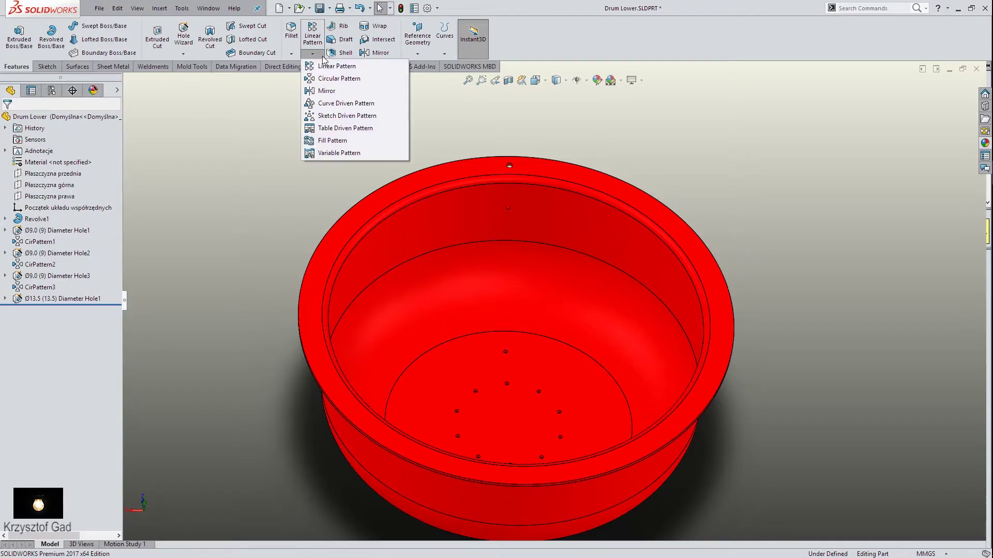
click(339, 78)
click(156, 265)
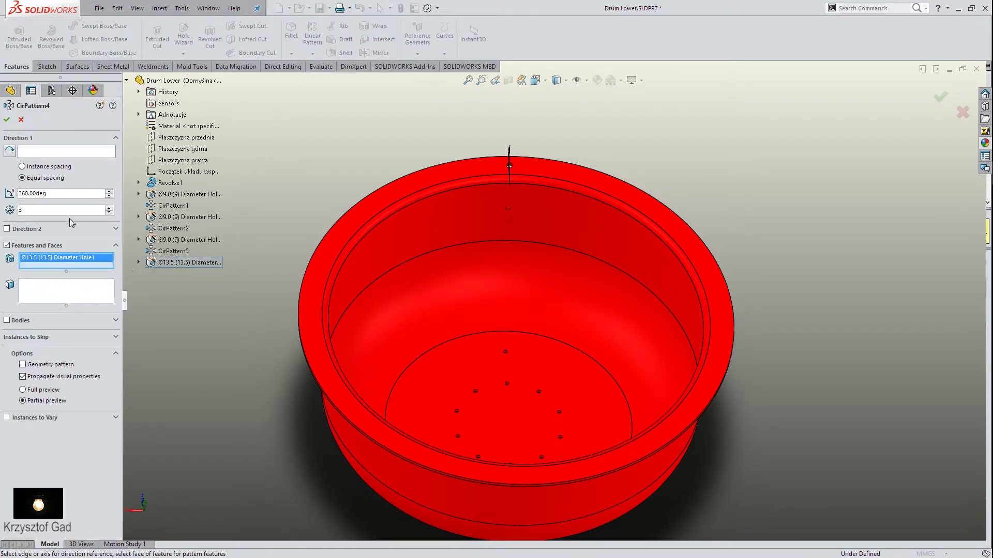
text(8)
click(45, 151)
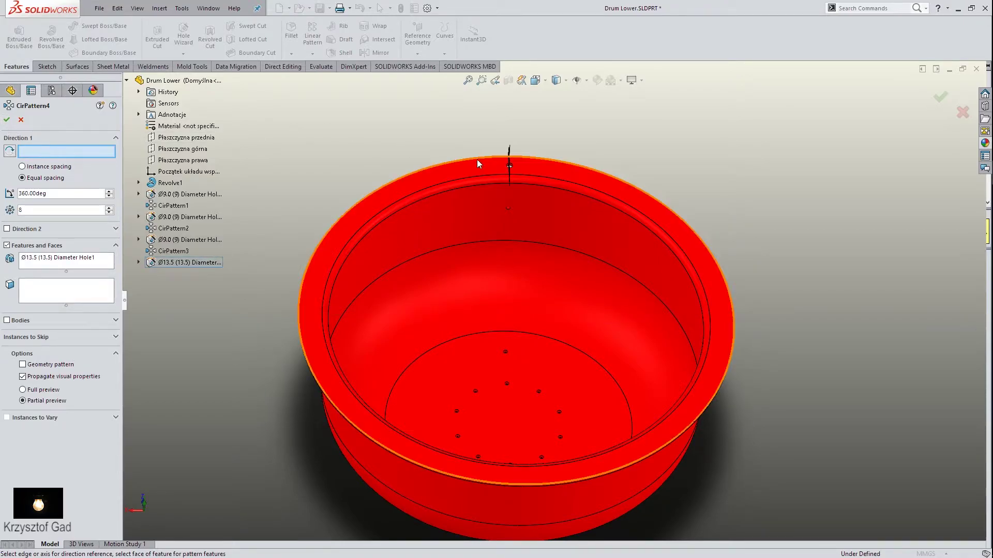
click(485, 191)
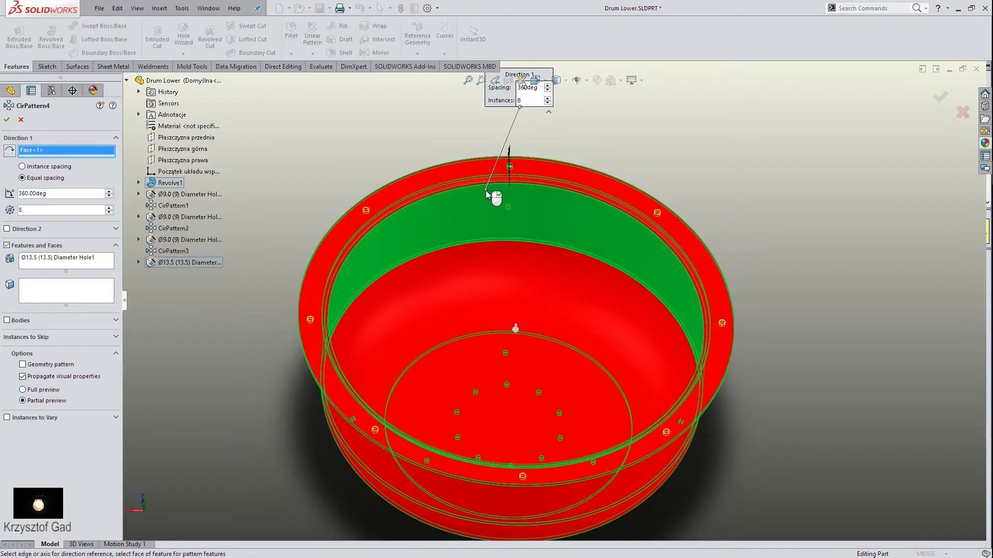
click(6, 119)
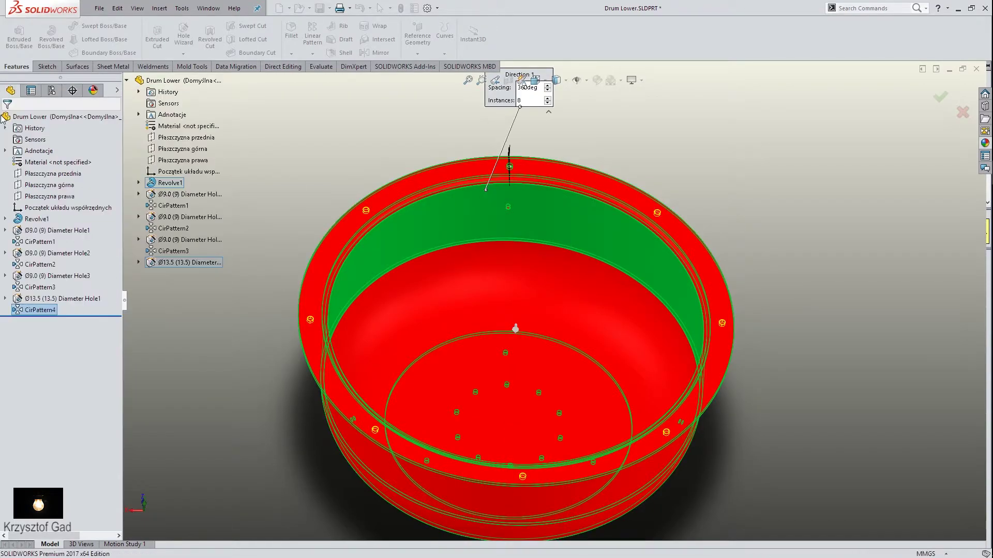
scroll(306, 150, down, 3)
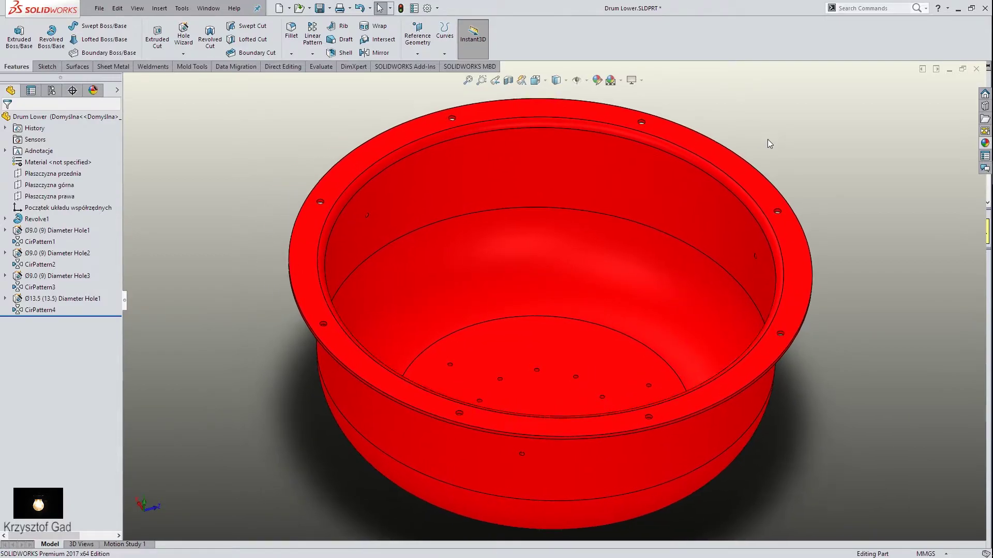
Create a new blank part and save it as 'Drum Top'
click(279, 9)
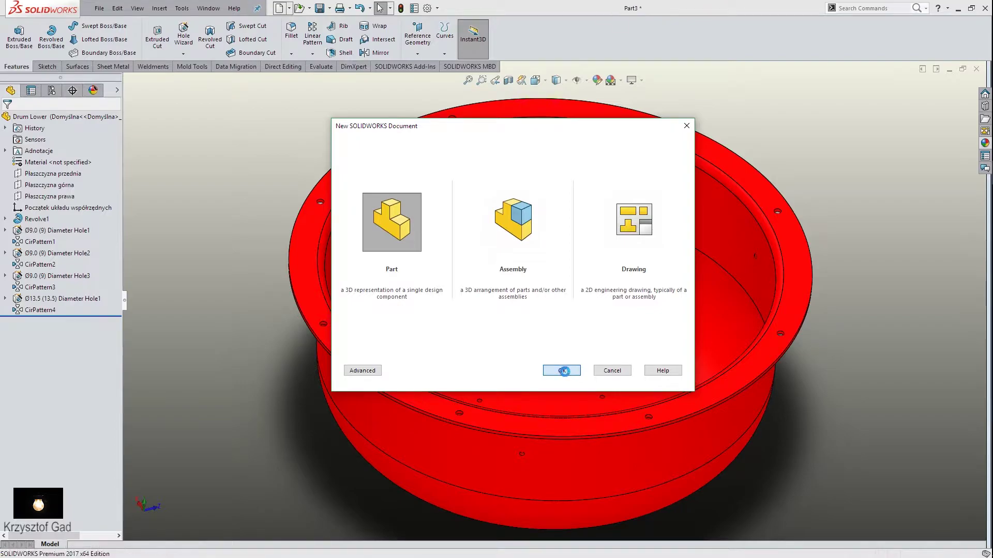
click(567, 375)
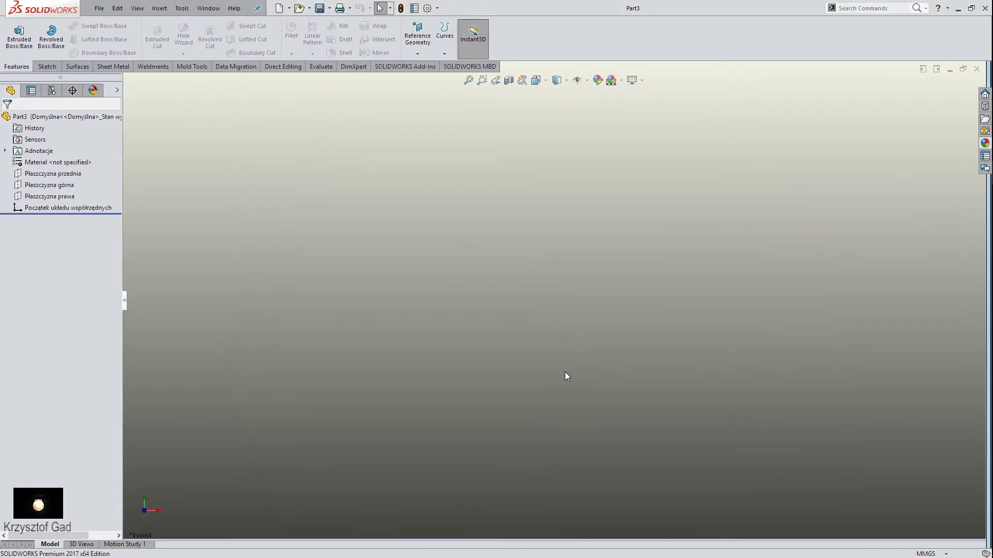
click(103, 11)
click(126, 117)
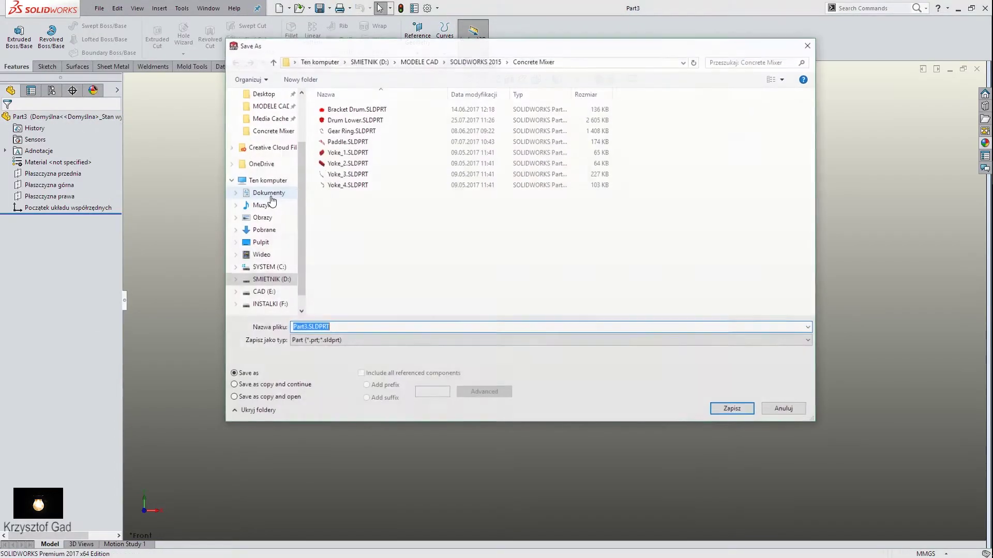
text(Drum Top)
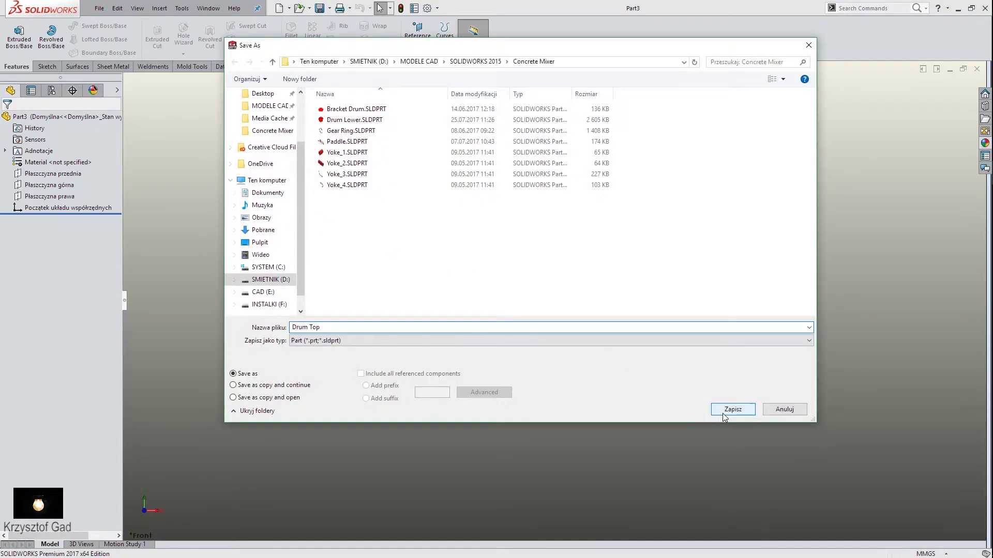
click(724, 413)
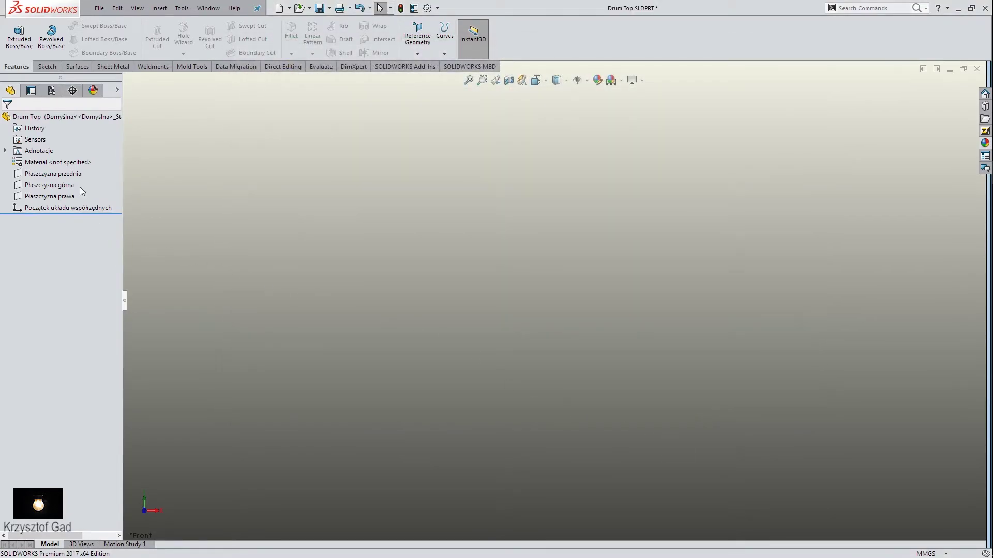
On the Front Plane, sketch the profile: short vertical, diagonal, and tall vertical lines
click(52, 174)
click(109, 158)
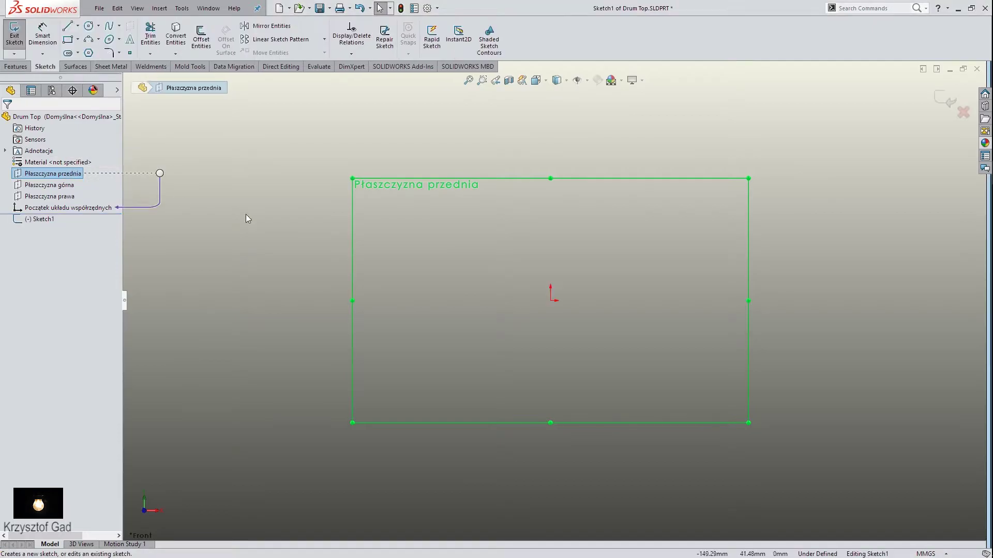
right_drag(439, 275, 397, 276)
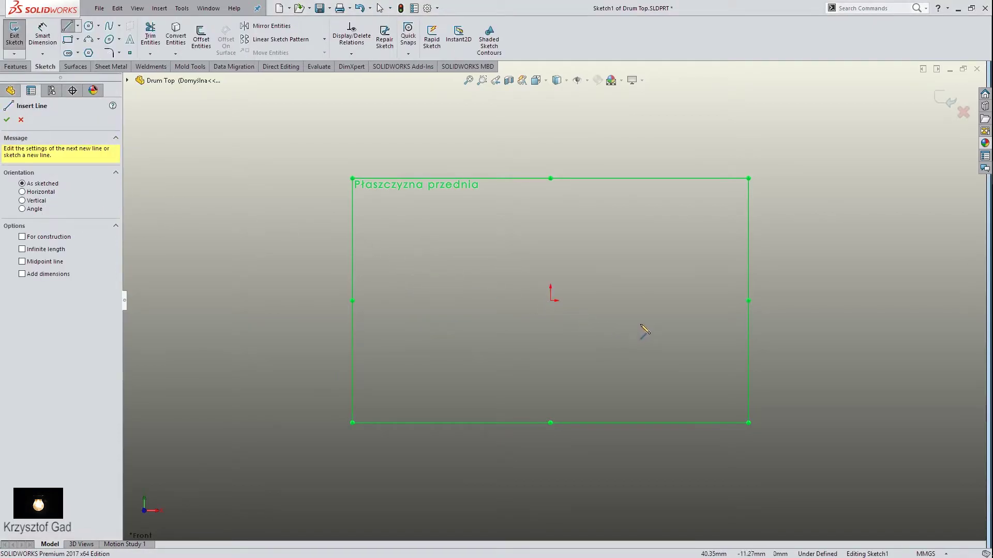
click(681, 302)
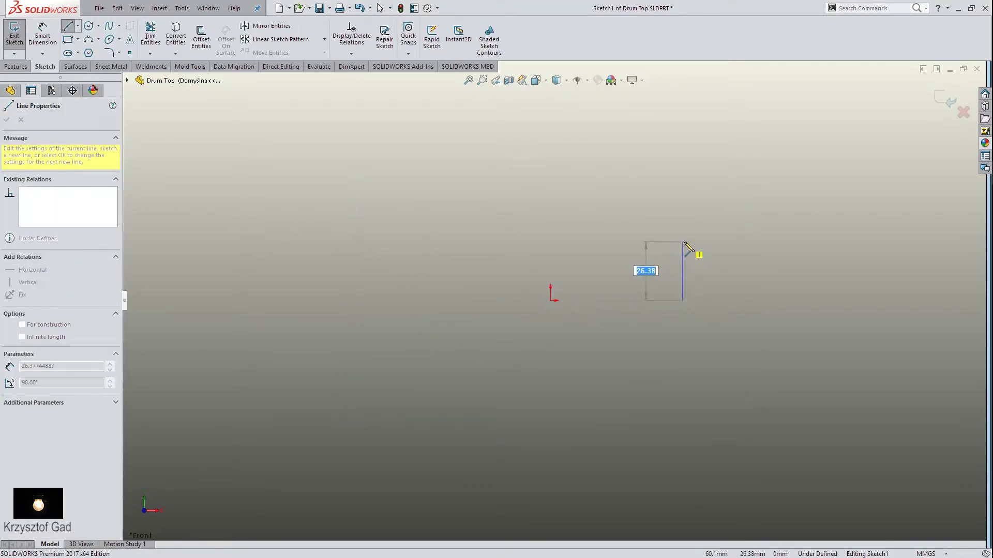
click(683, 286)
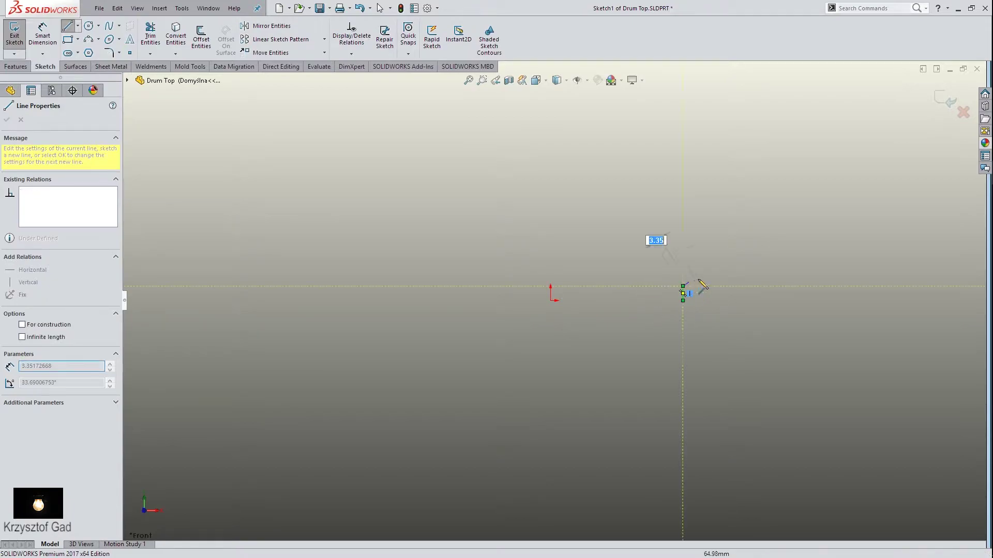
click(763, 222)
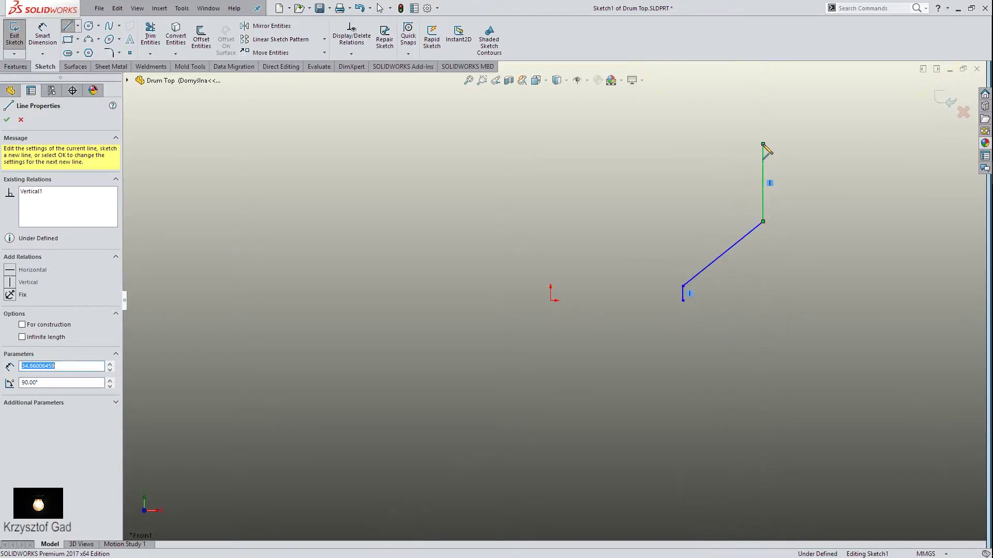
click(763, 145)
right_click(825, 192)
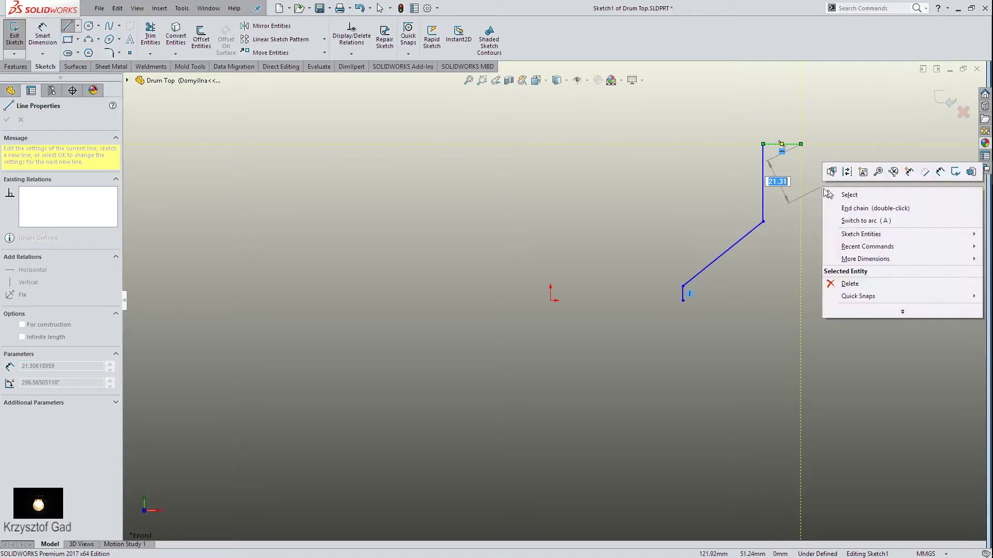
click(940, 172)
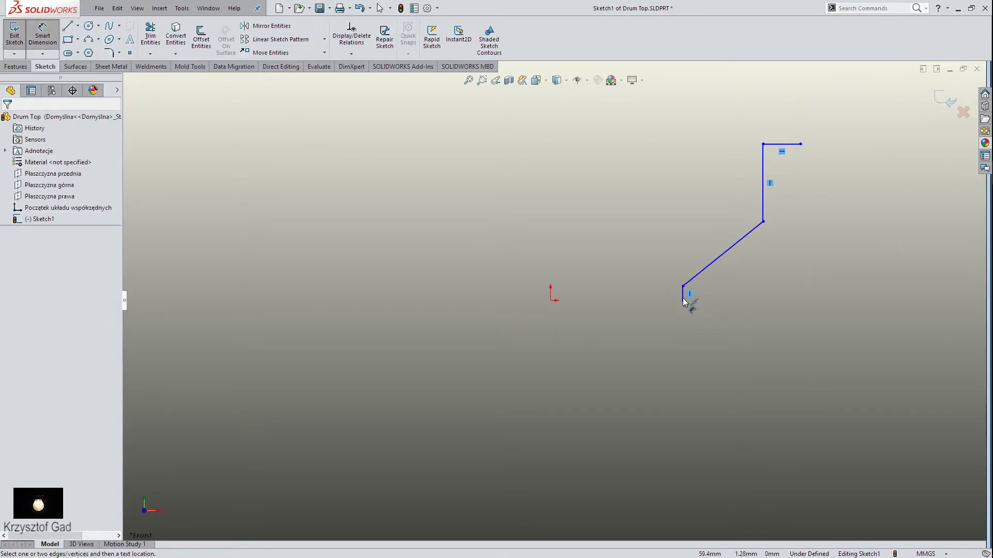
Dimension the vertical lines 250 and 425 horizontally from the origin
click(684, 297)
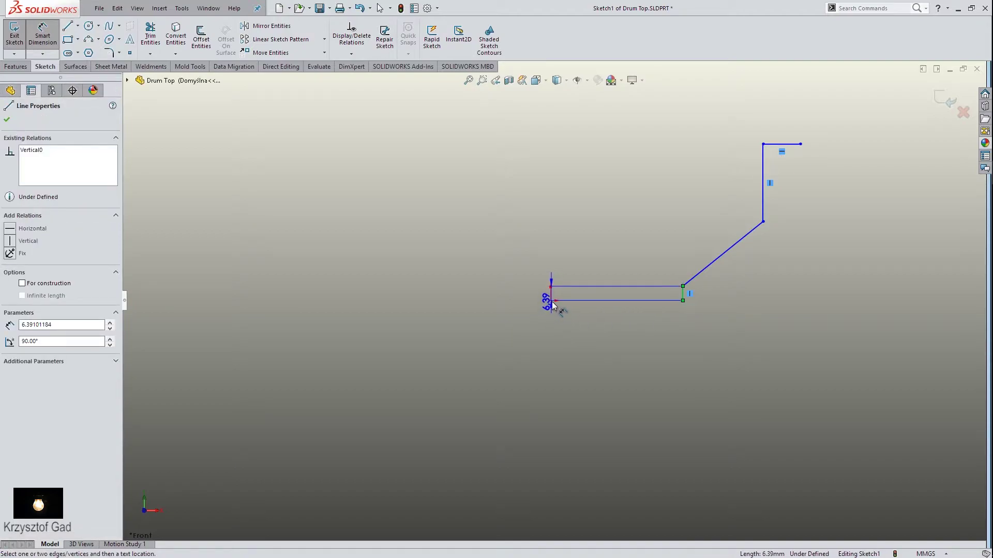
click(551, 303)
click(597, 346)
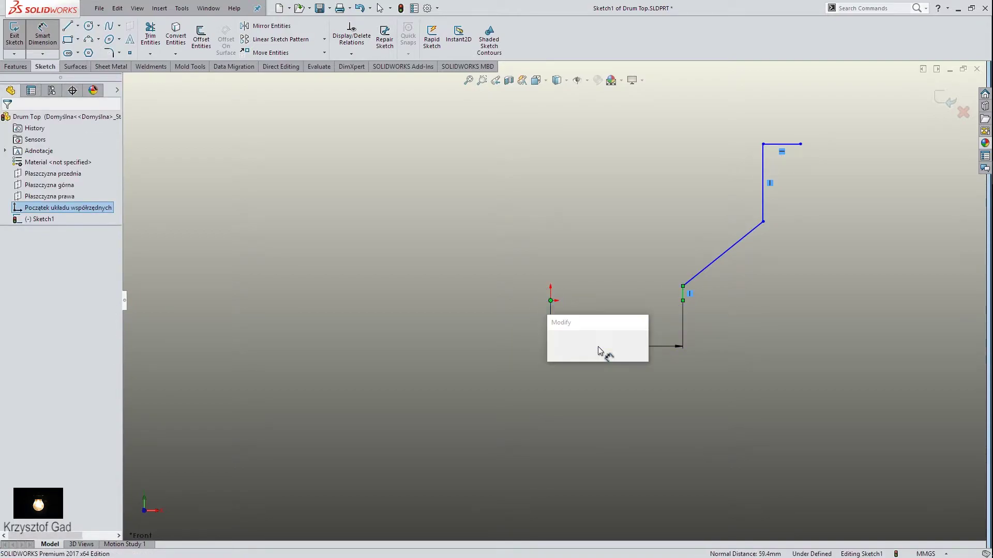
text(250)
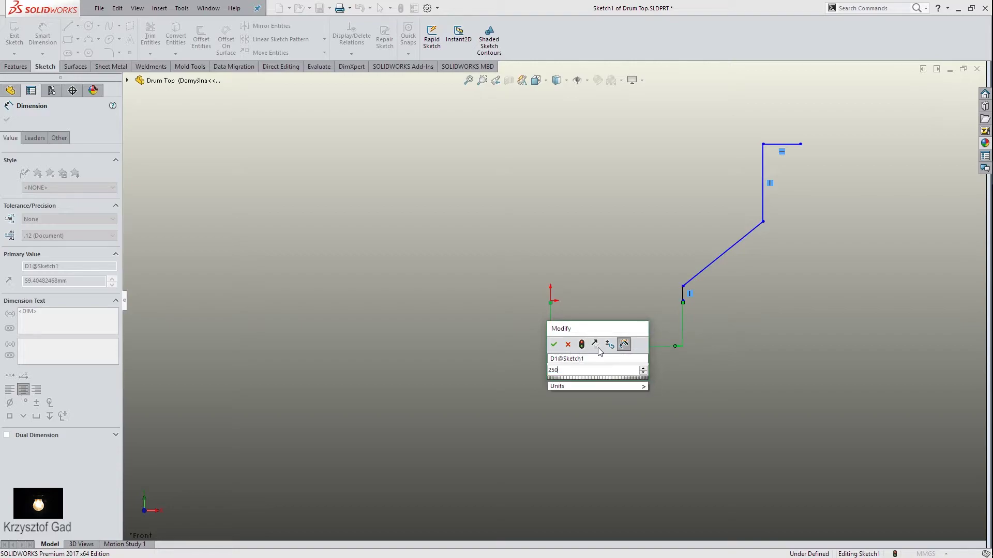
key(Return)
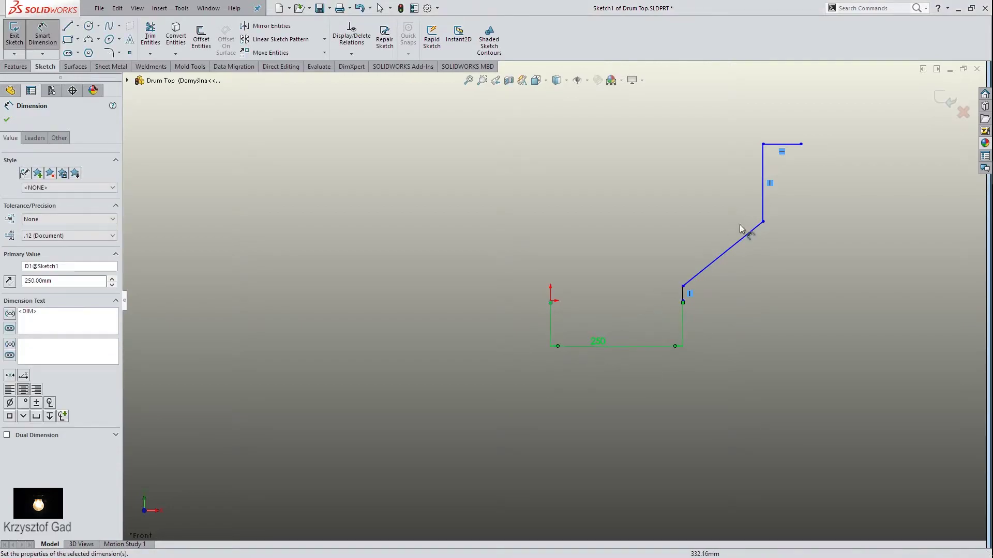
click(764, 202)
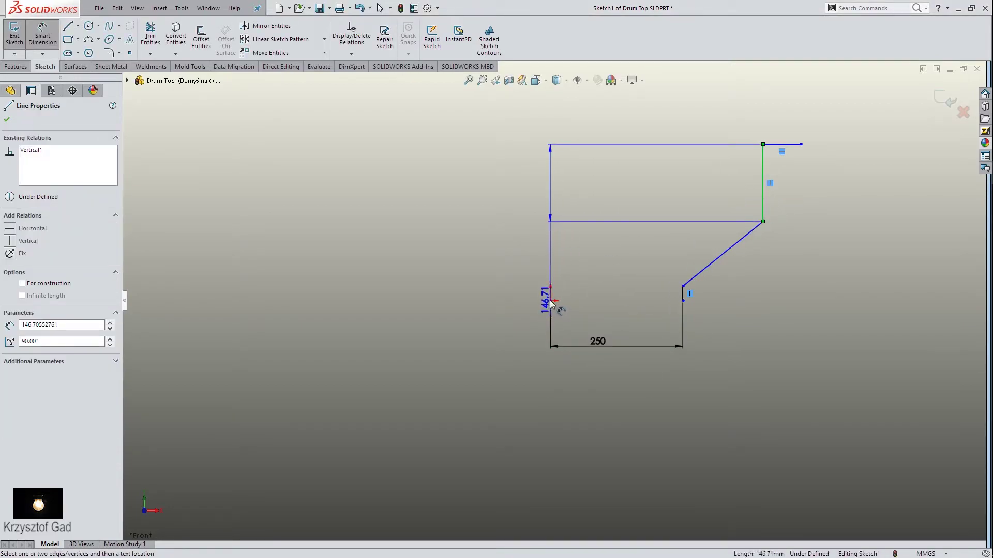
click(551, 300)
click(578, 380)
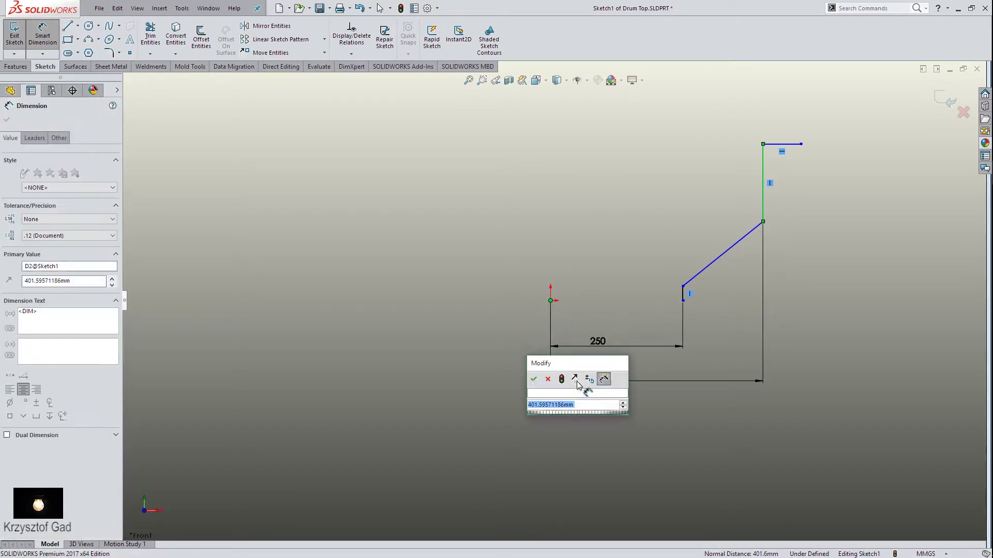
text(42)
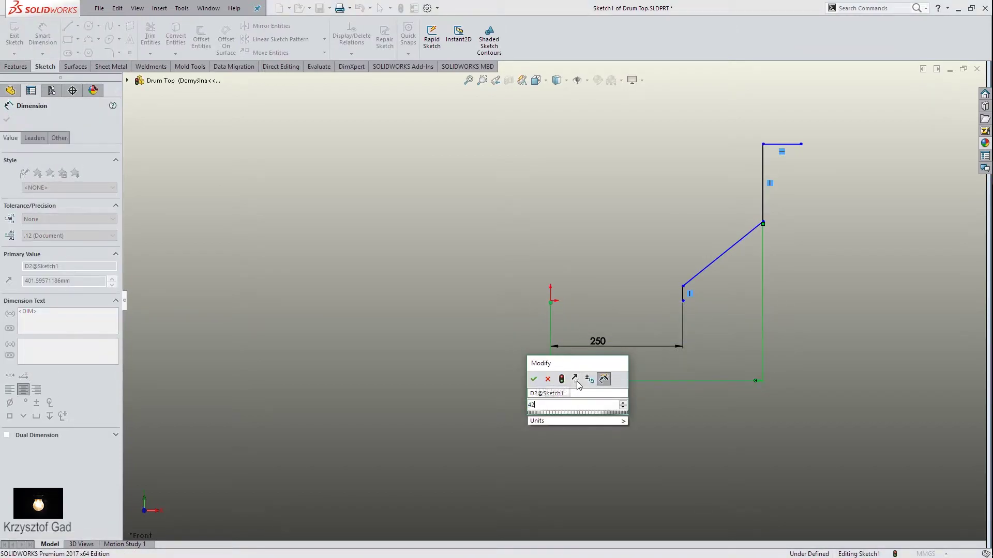
text(5)
key(Return)
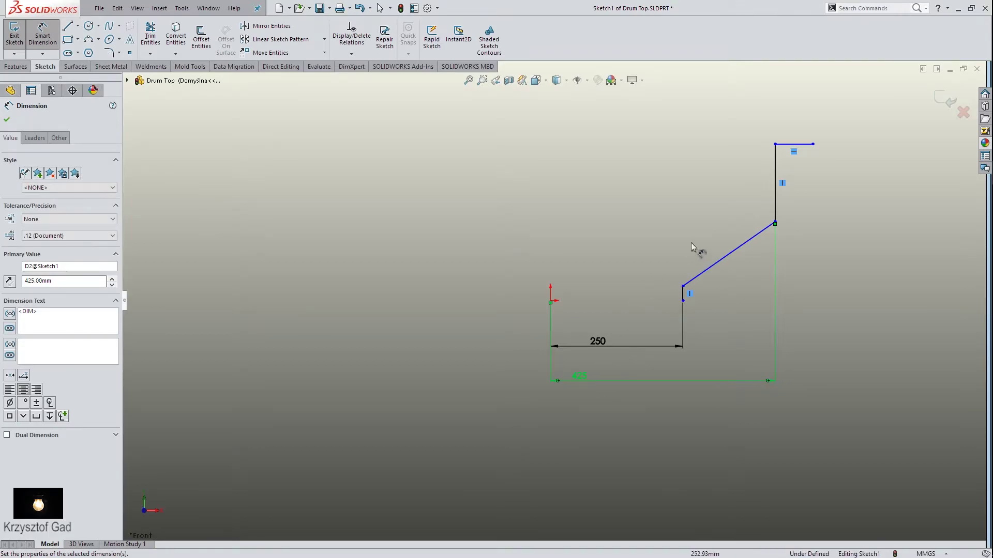
Dimension the 485 top width and the 415 profile height
click(813, 144)
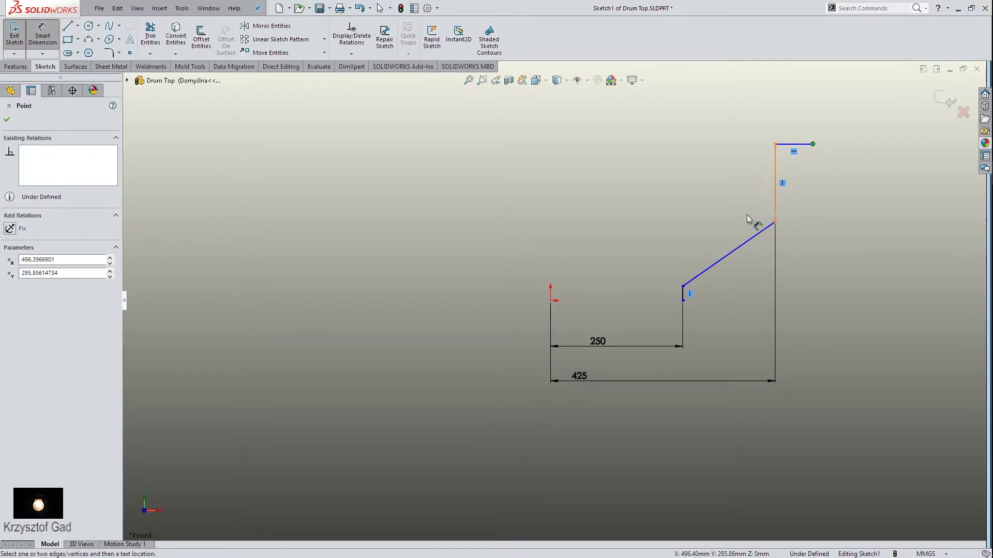
click(551, 304)
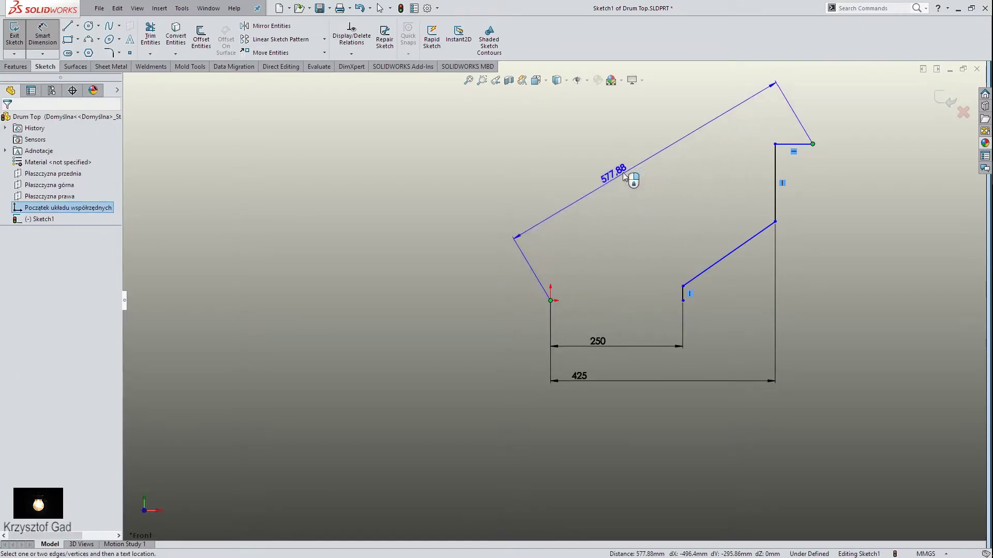
click(679, 93)
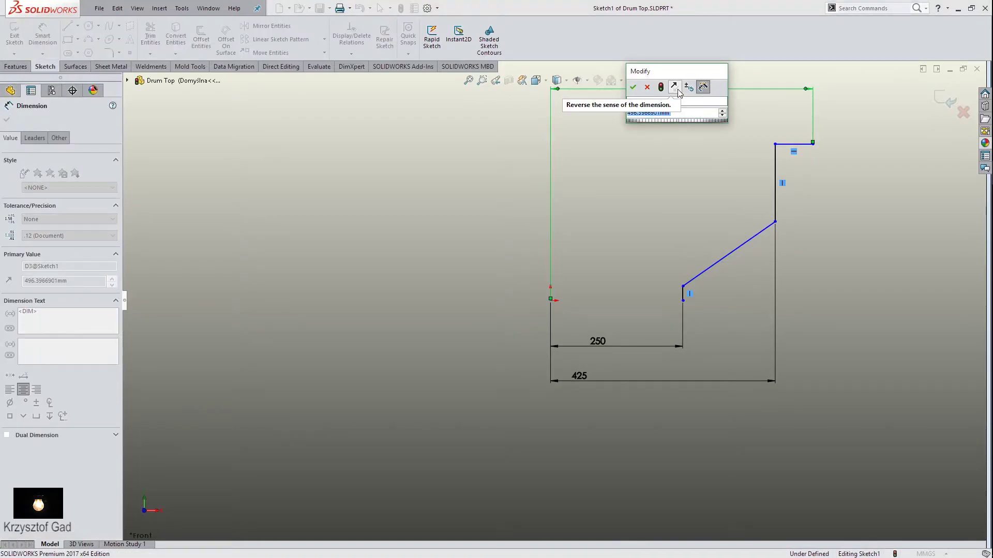
text(485)
key(Return)
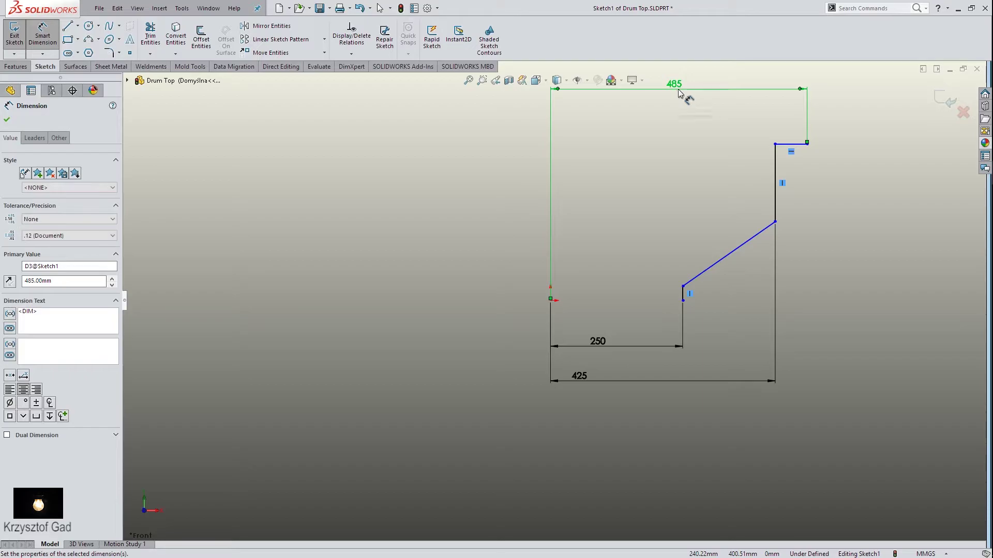
click(796, 144)
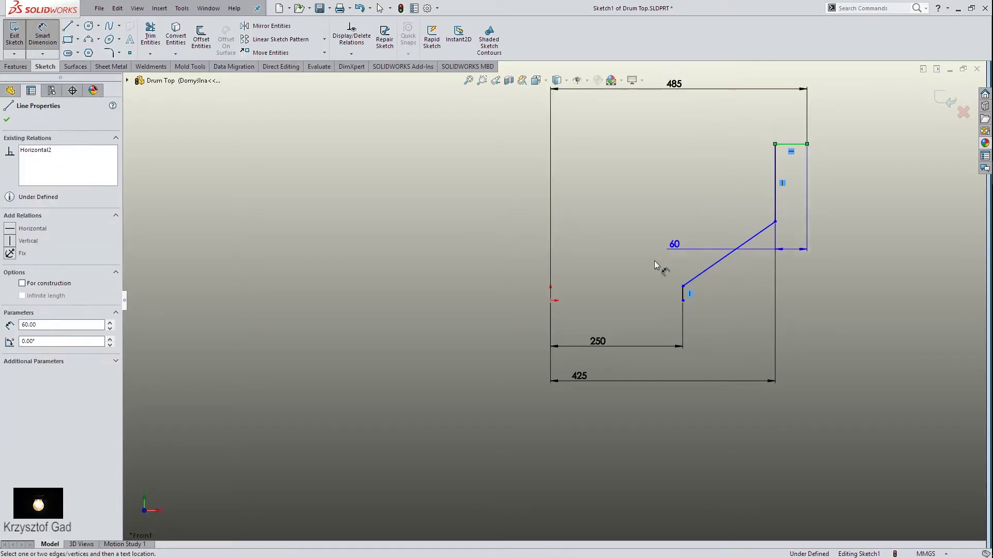
click(550, 300)
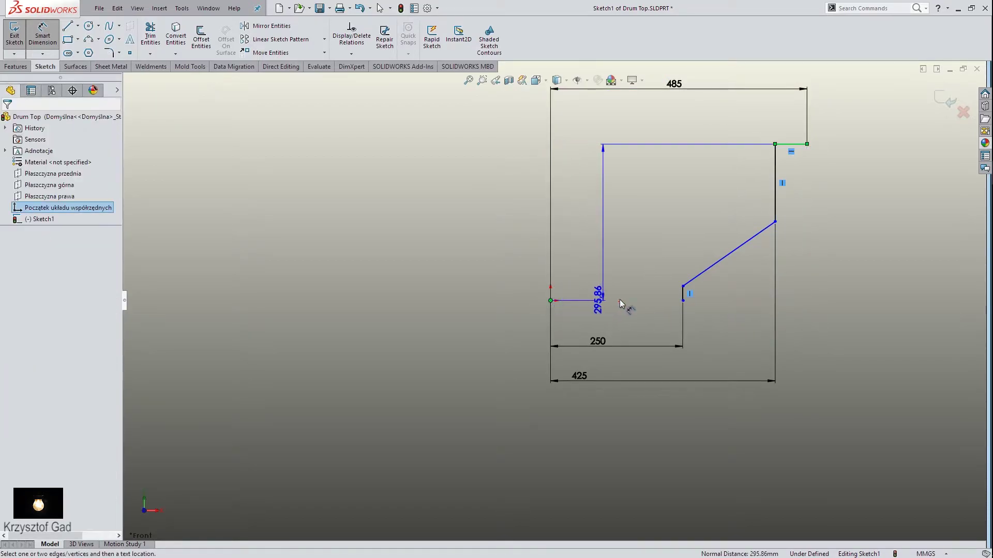
click(866, 236)
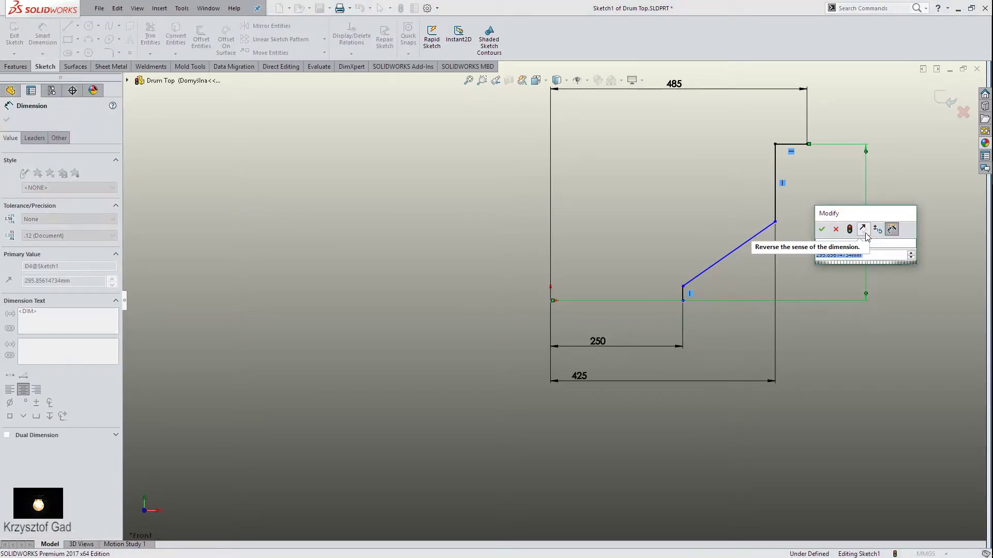
text(415)
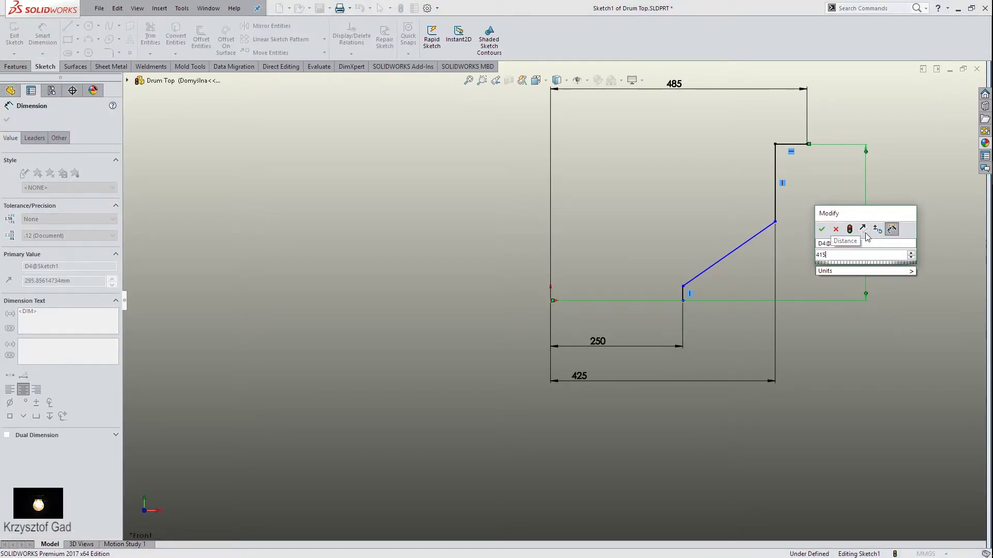
key(Return)
scroll(866, 237, up, 2)
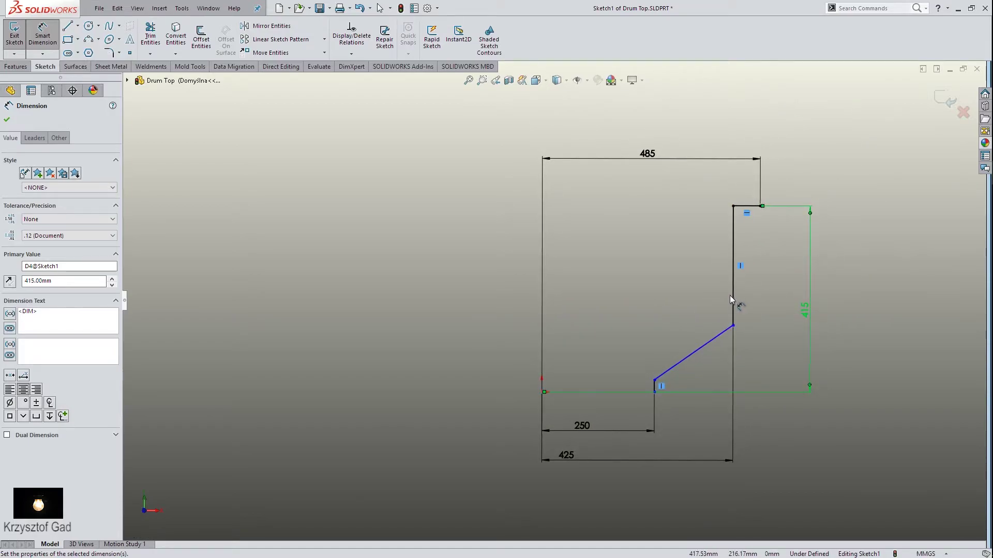
Set a 130° angle between the vertical and slanted lines
click(734, 299)
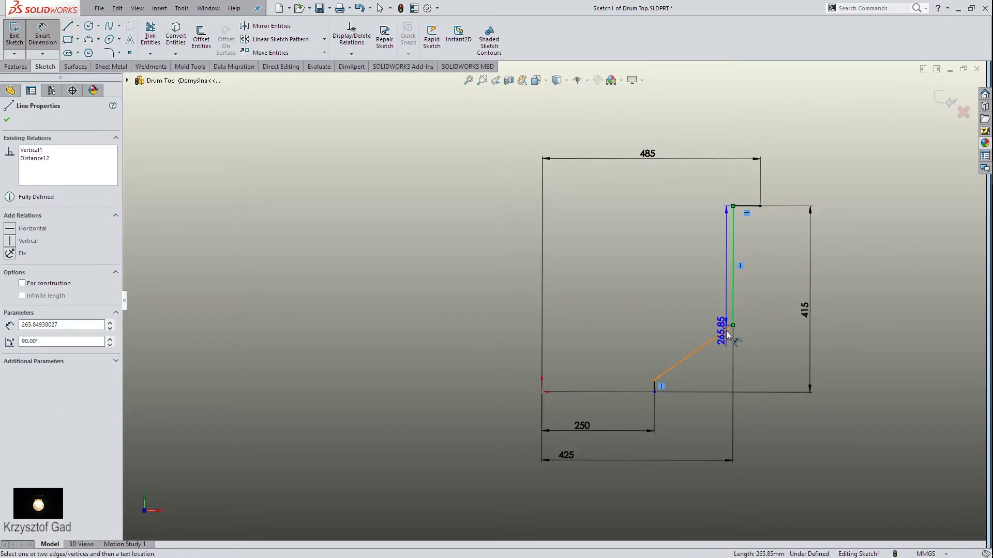
click(725, 331)
click(711, 318)
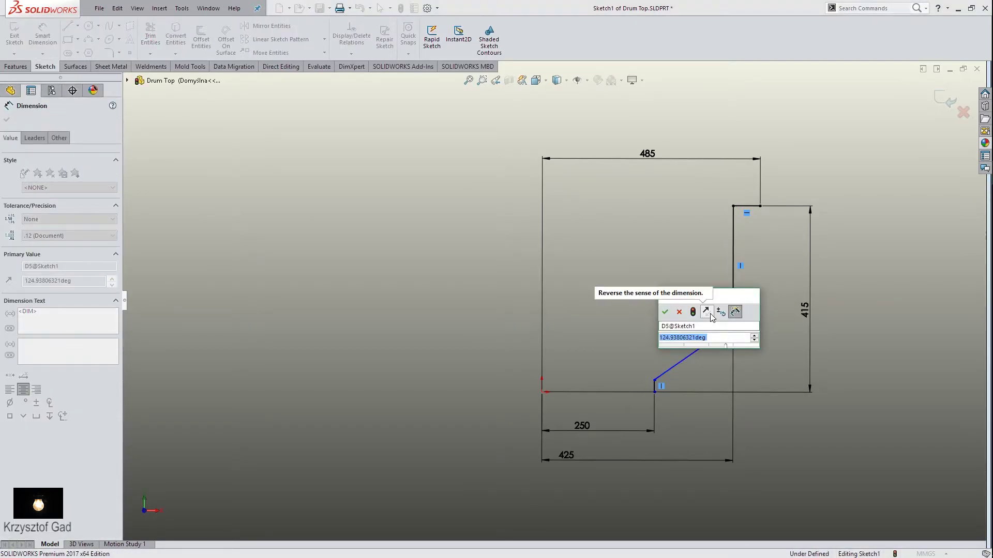
text(130)
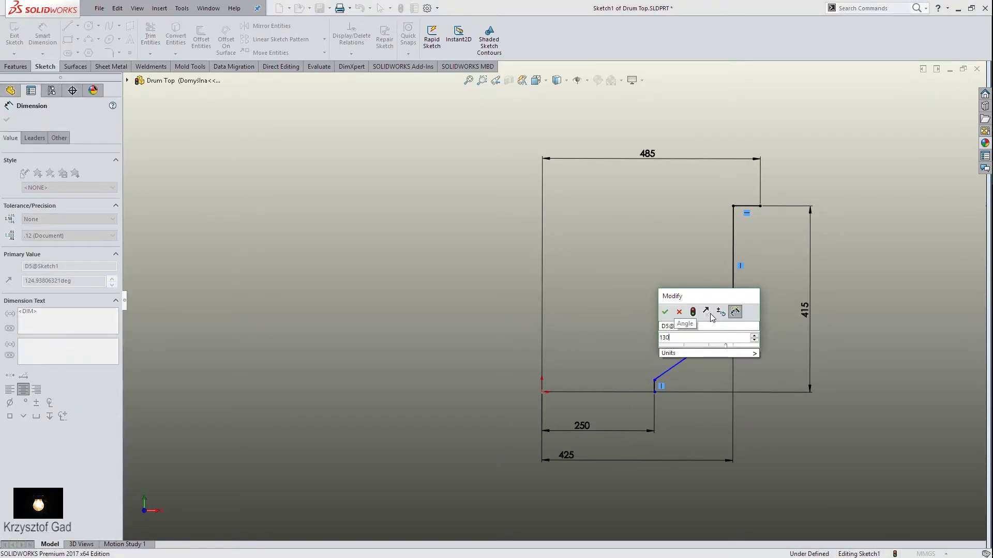
key(Return)
scroll(666, 284, down, 3)
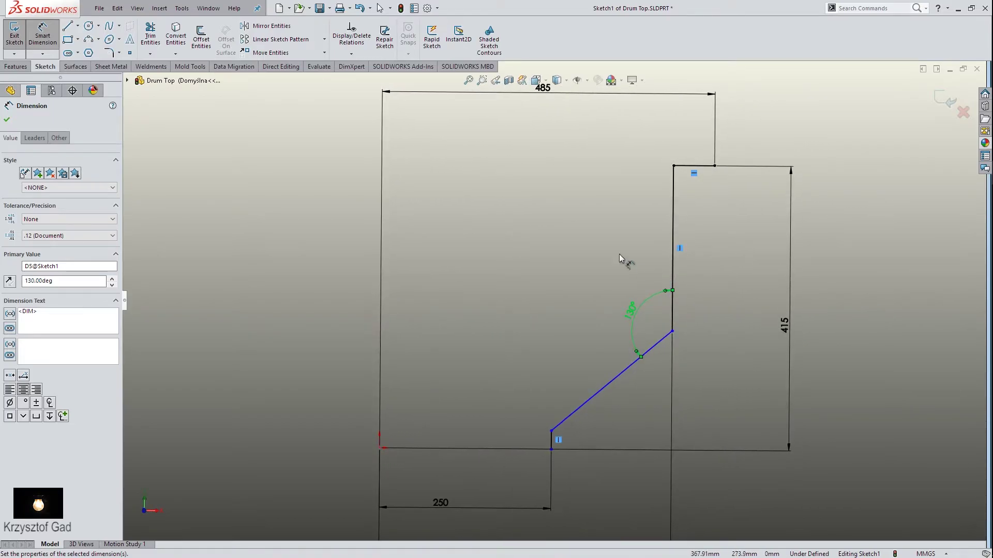
click(113, 54)
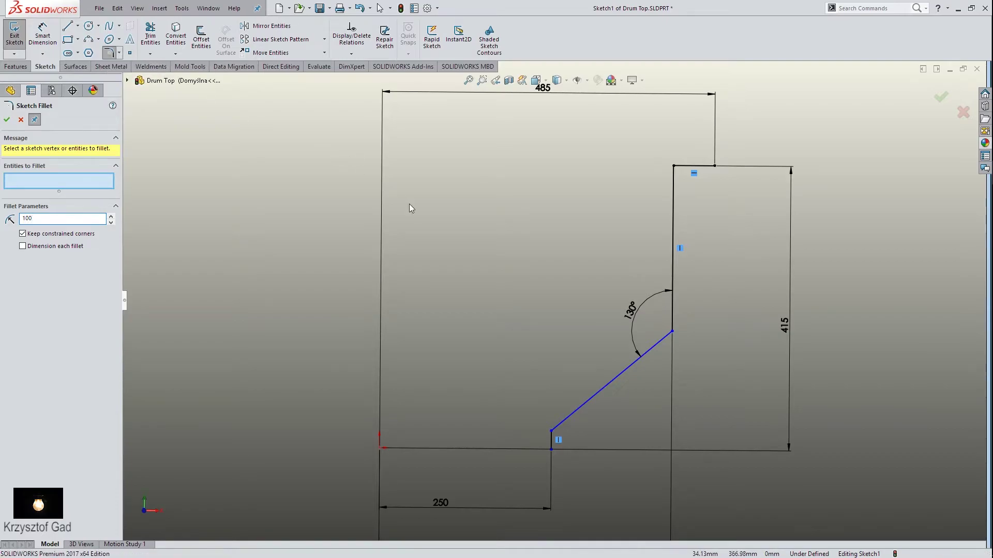
Fillet the slanted-to-vertical bend with R100
click(665, 340)
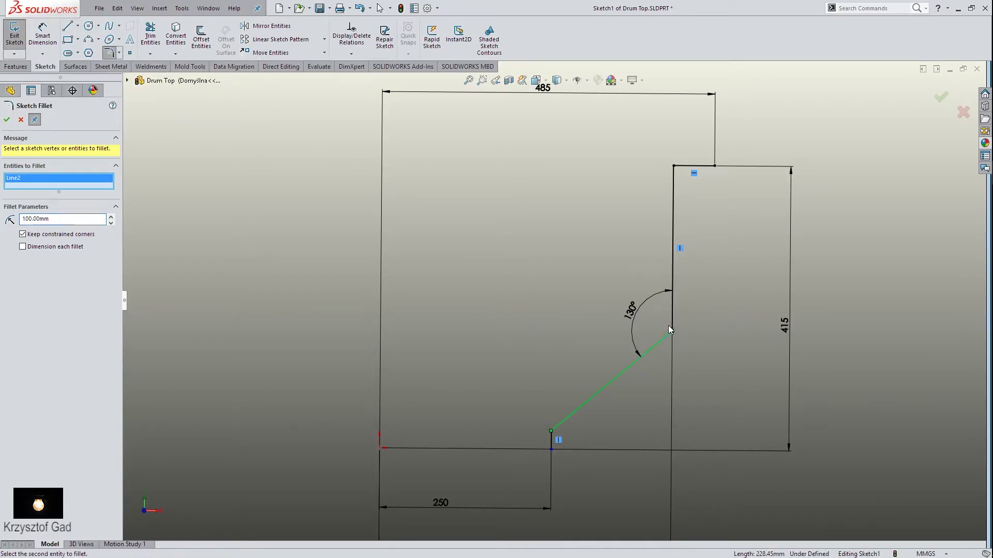
click(674, 321)
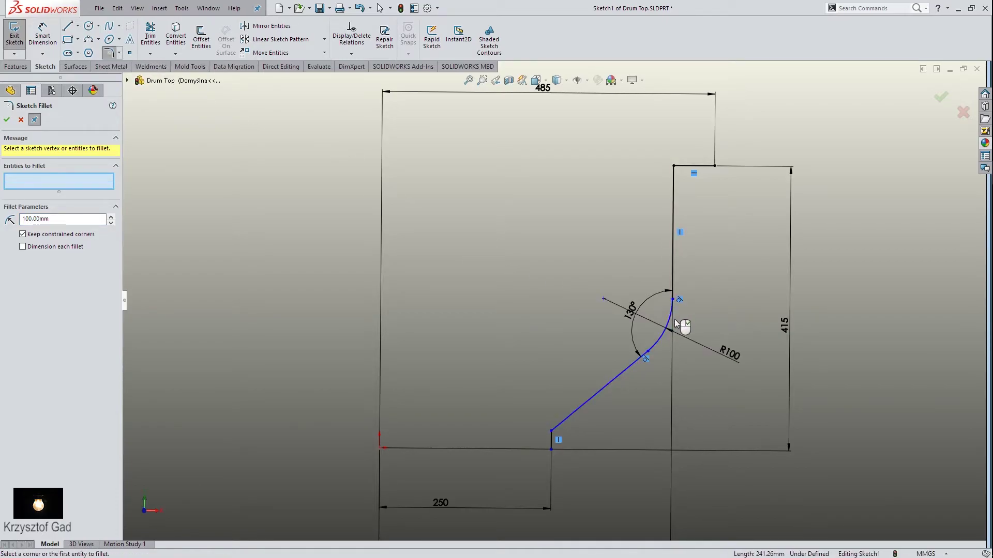
right_click(675, 323)
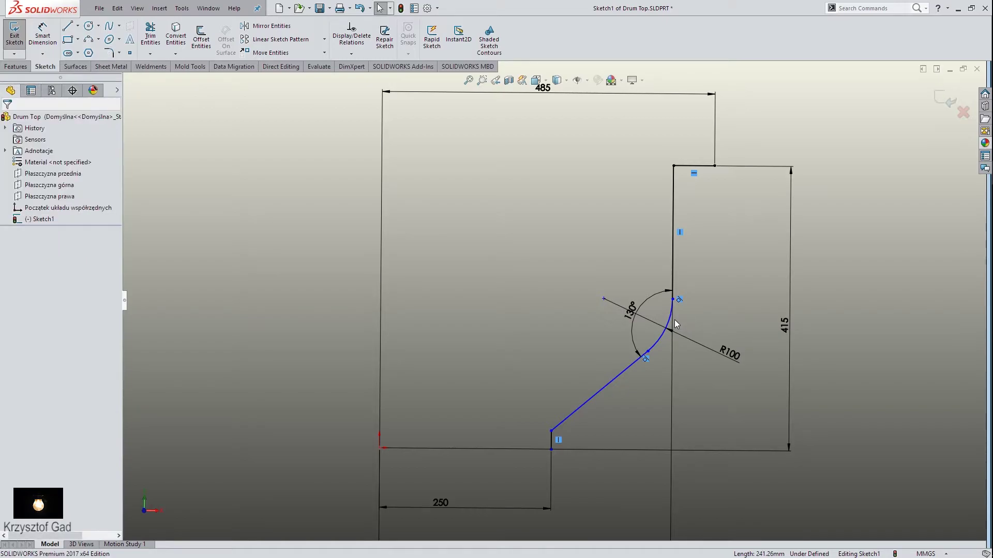
Fillet the slanted line's lower corner with R3.5
click(108, 52)
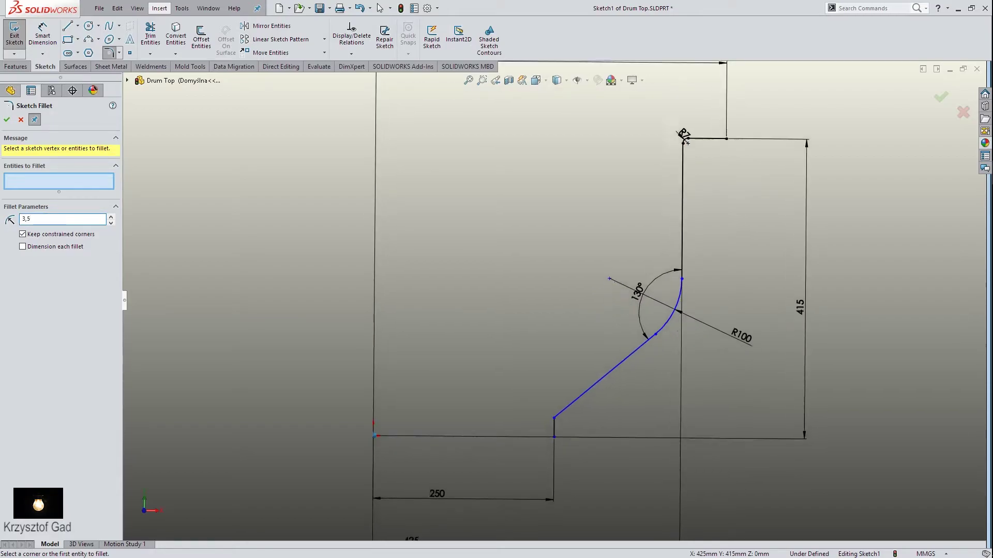
scroll(454, 299, down, 5)
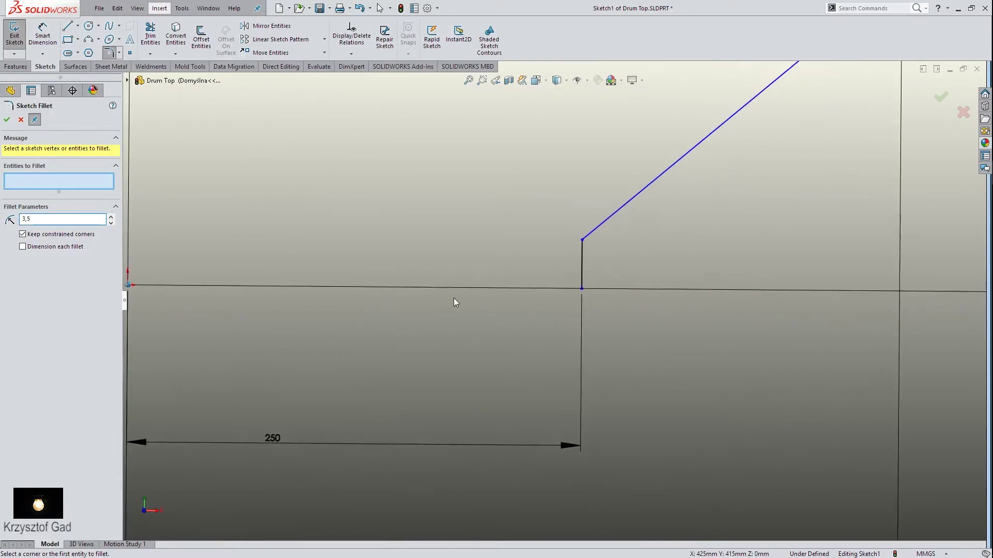
click(583, 241)
key(Return)
scroll(575, 287, up, 3)
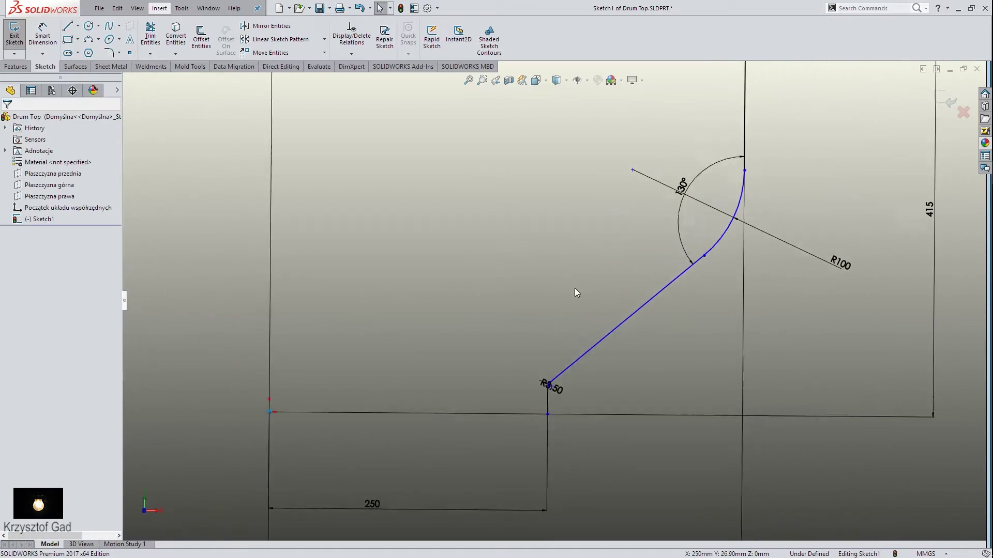
scroll(575, 293, up, 2)
scroll(575, 292, down, 1)
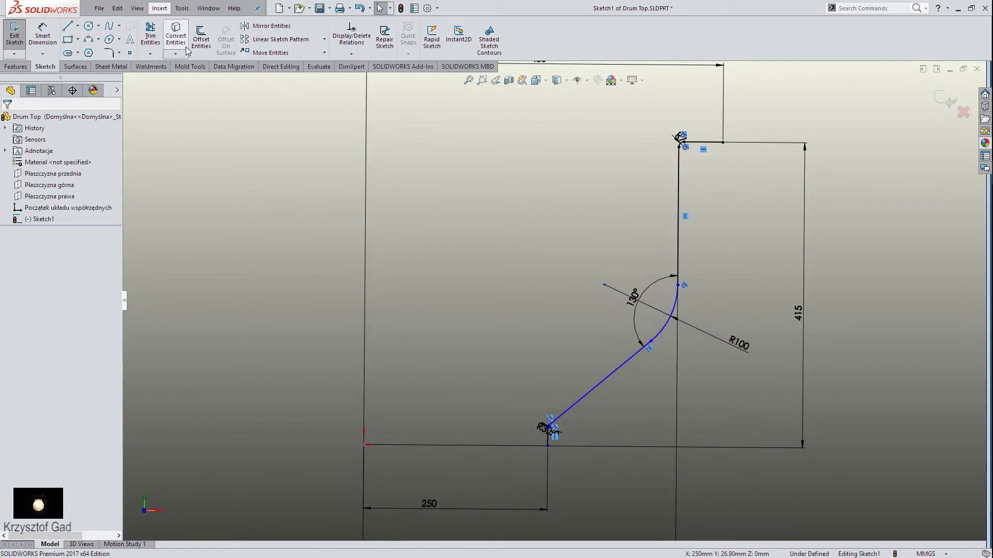
click(202, 36)
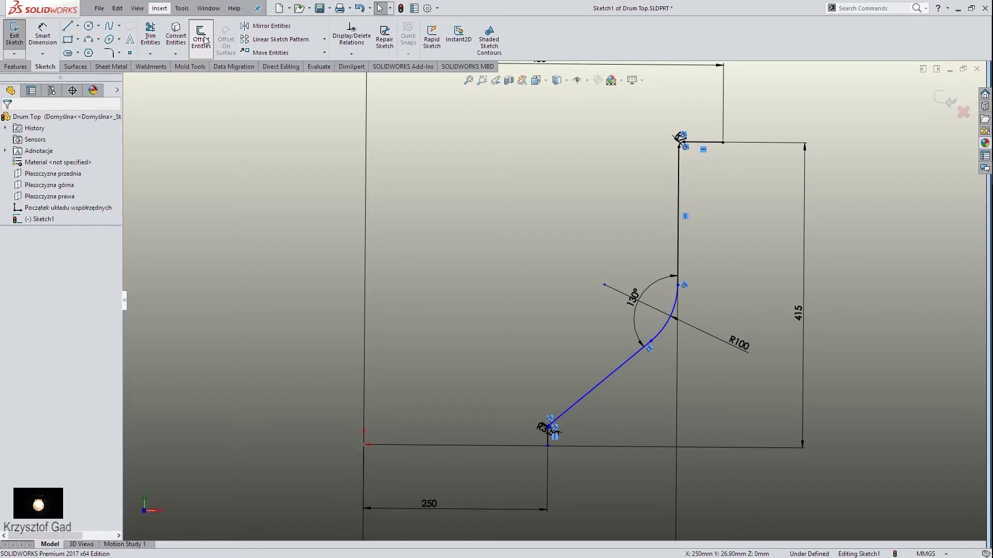
Offset the profile chain 7 mm, reversed to the other side
click(598, 387)
text(7)
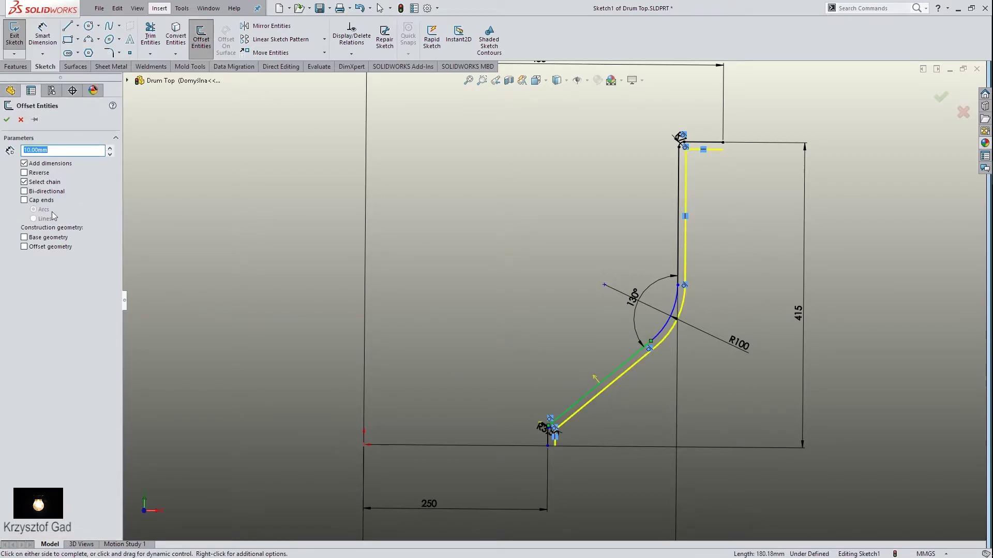
key(Return)
click(24, 174)
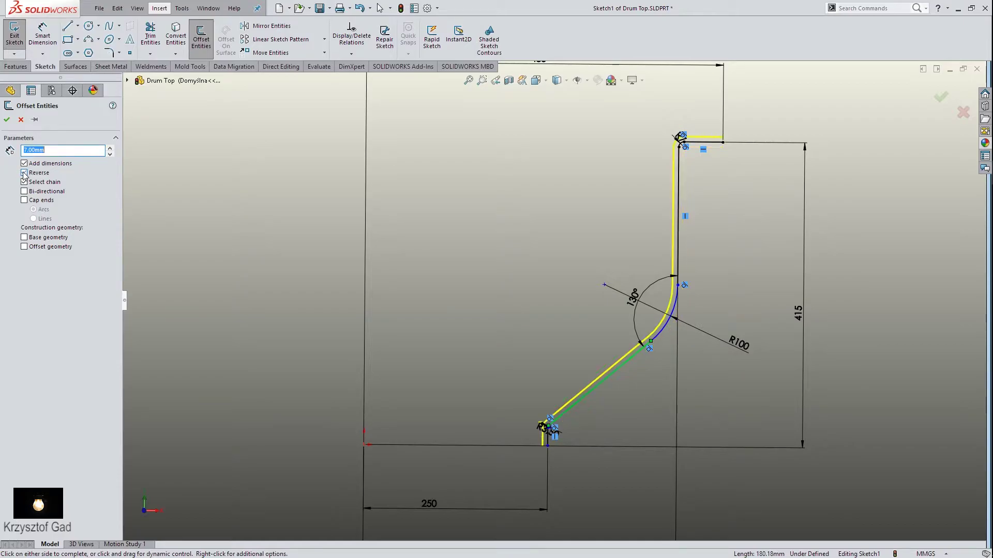
click(7, 120)
scroll(299, 240, down, 3)
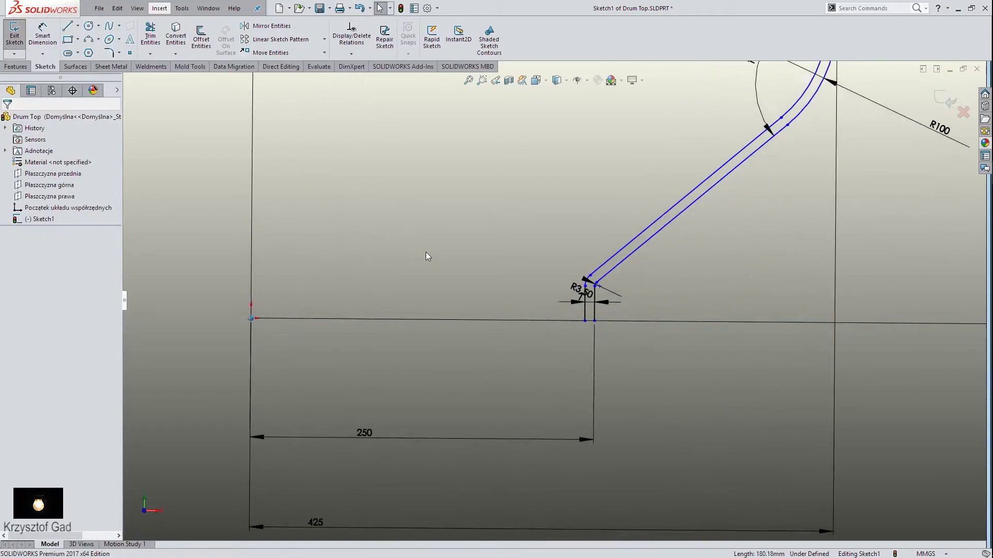
scroll(426, 252, down, 3)
Draw a 7 mm line closing the wall bottom and a vertical line from the arc's end
key(l)
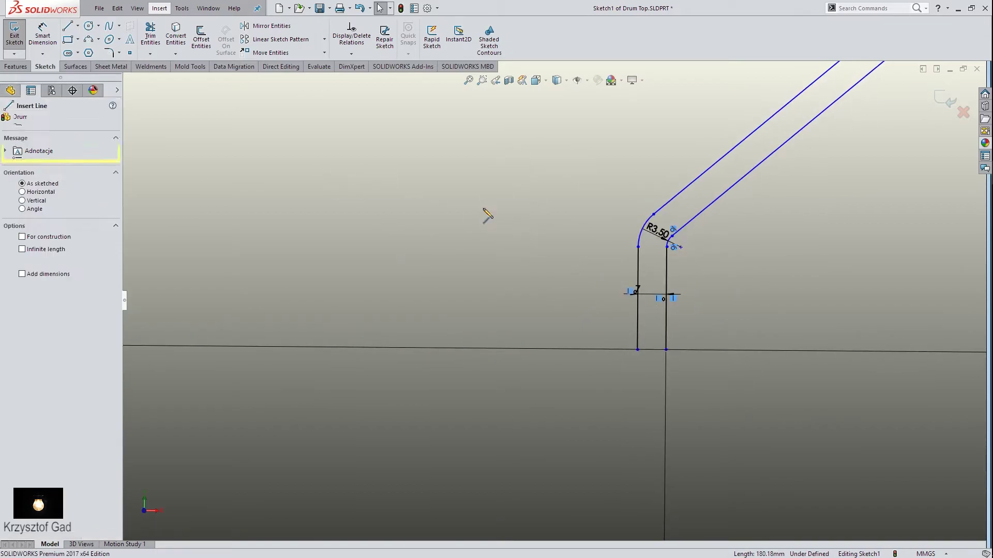
click(637, 350)
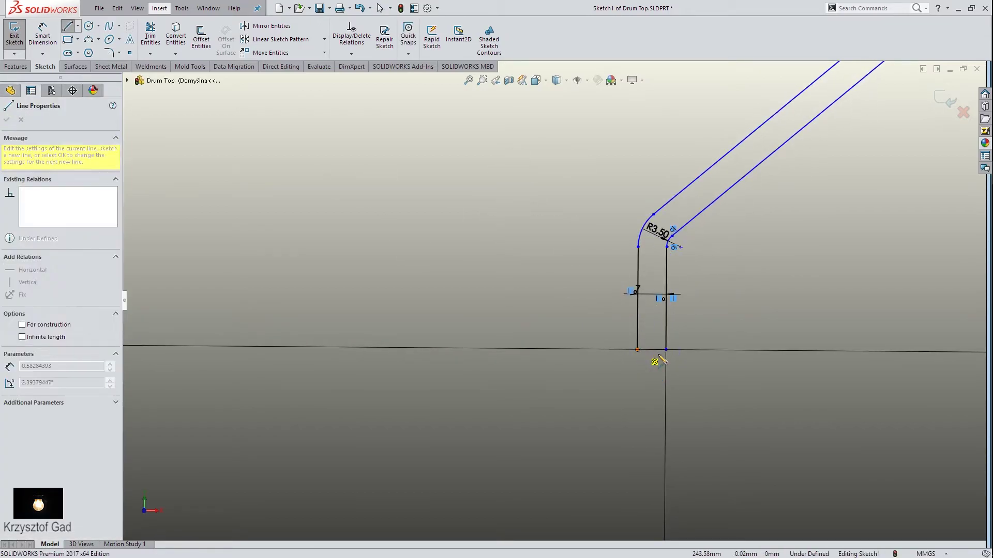
click(665, 350)
scroll(714, 290, down, 2)
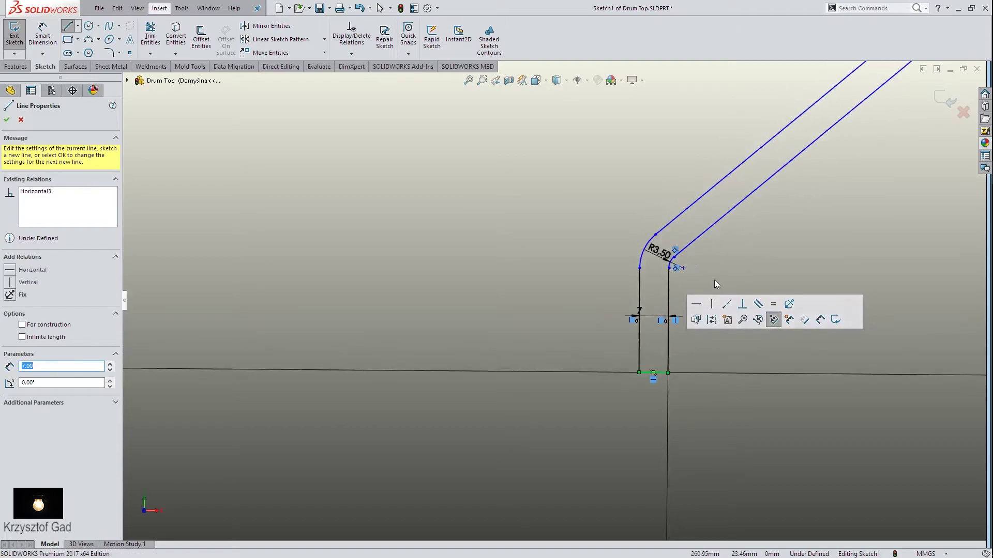
scroll(714, 281, down, 3)
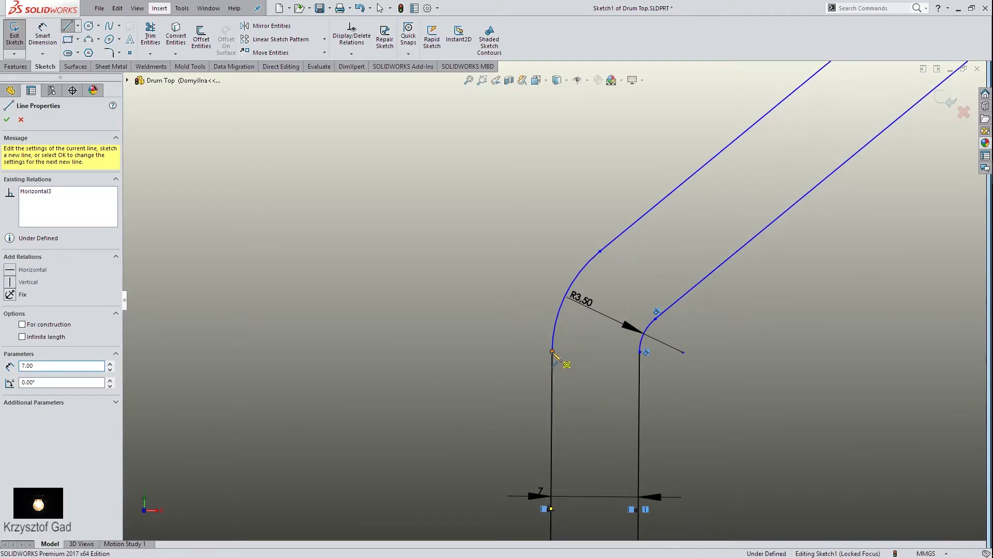
click(553, 353)
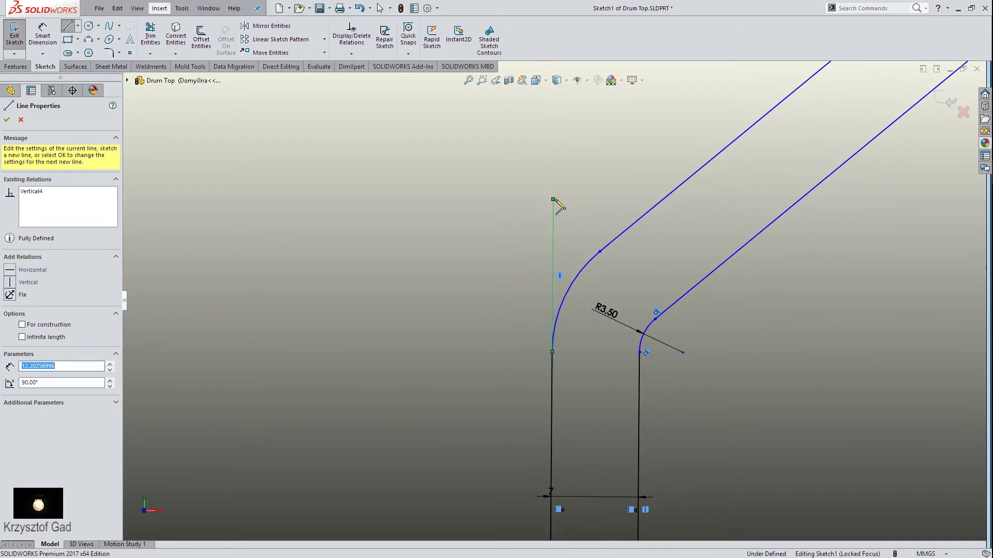
click(553, 199)
right_click(606, 188)
click(629, 199)
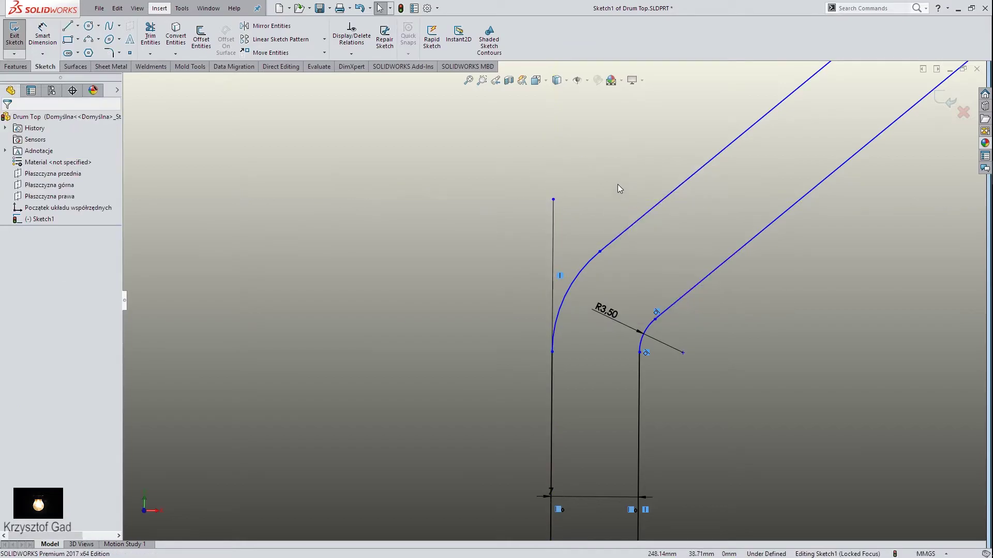
Draw a line from the fillet down-left and make it collinear with the slanted edge
right_drag(618, 188, 590, 191)
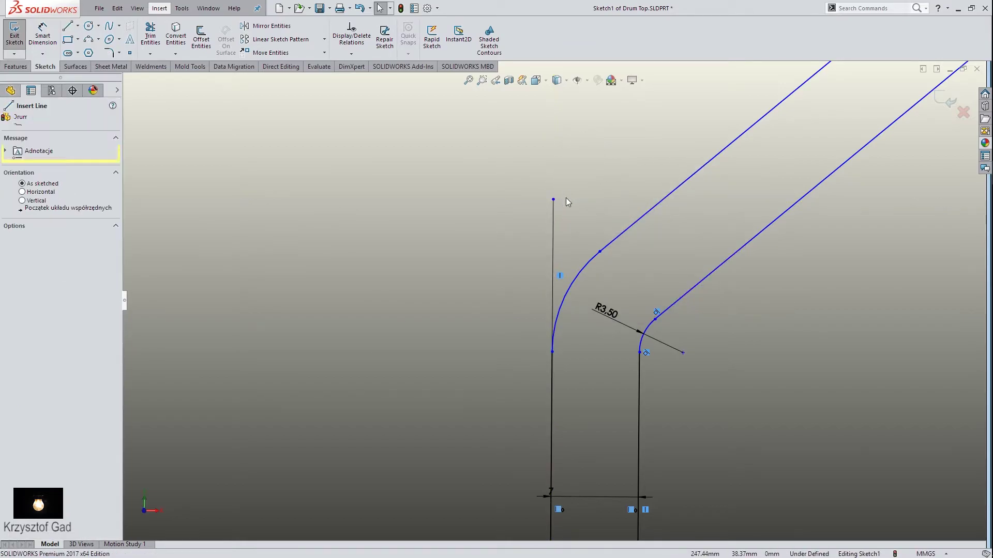
click(600, 253)
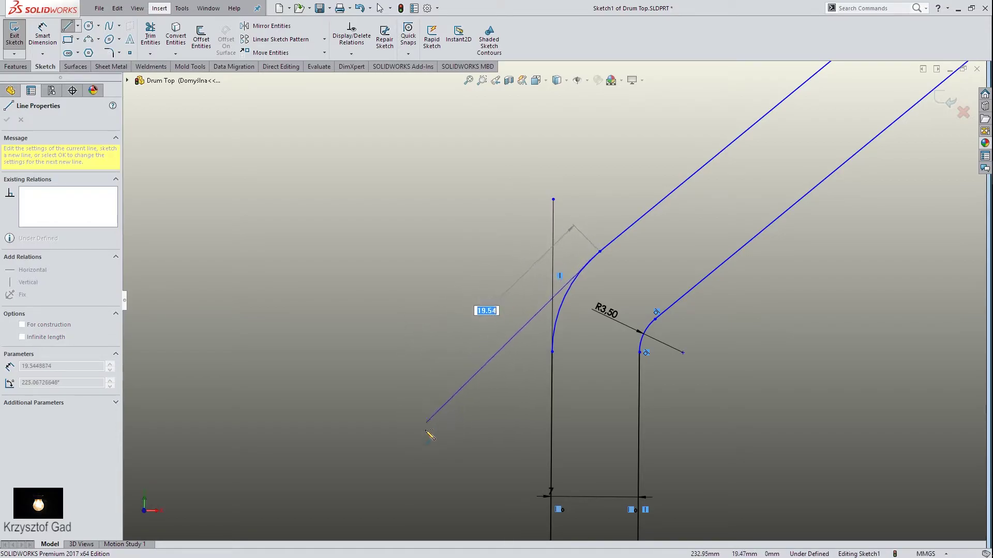
click(374, 429)
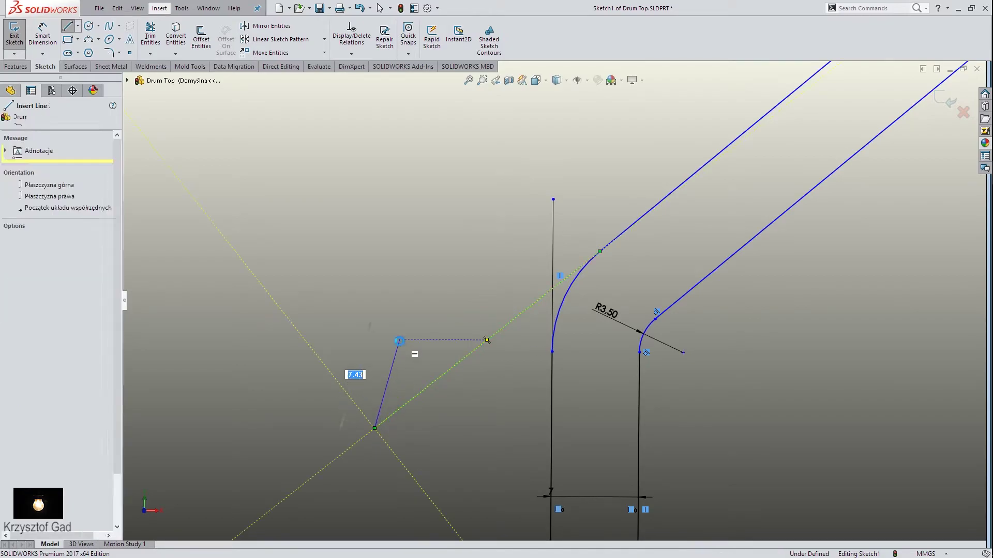
key(Escape)
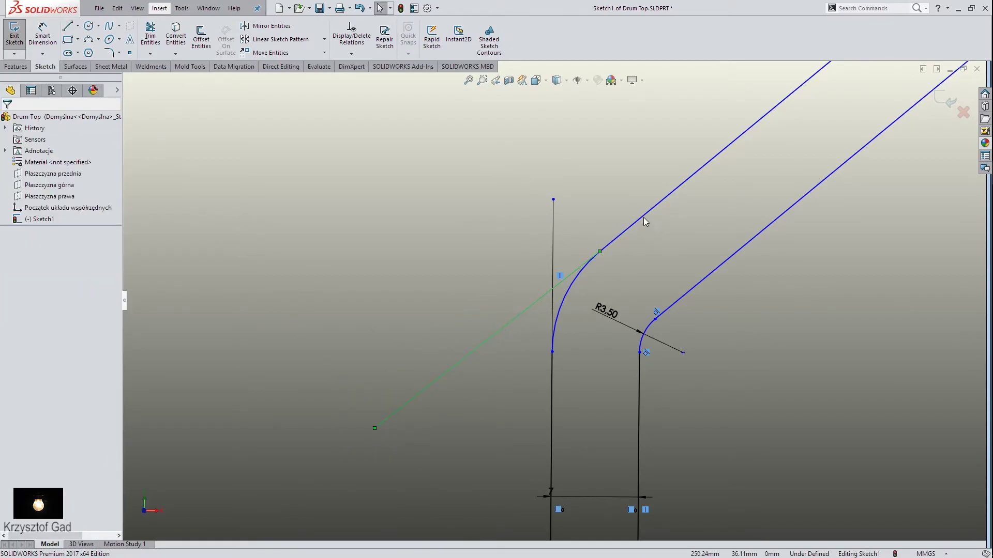
ctrl+click(644, 218)
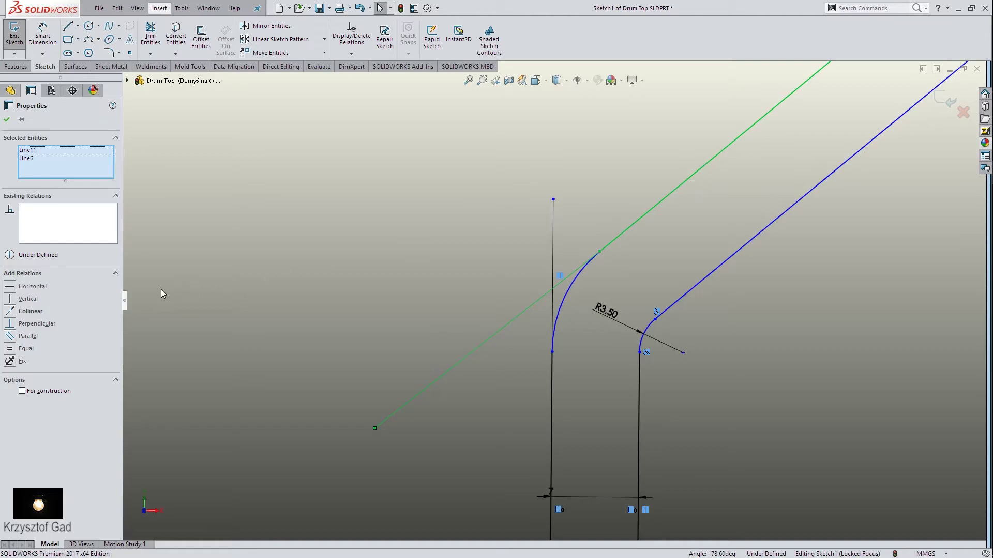
click(40, 315)
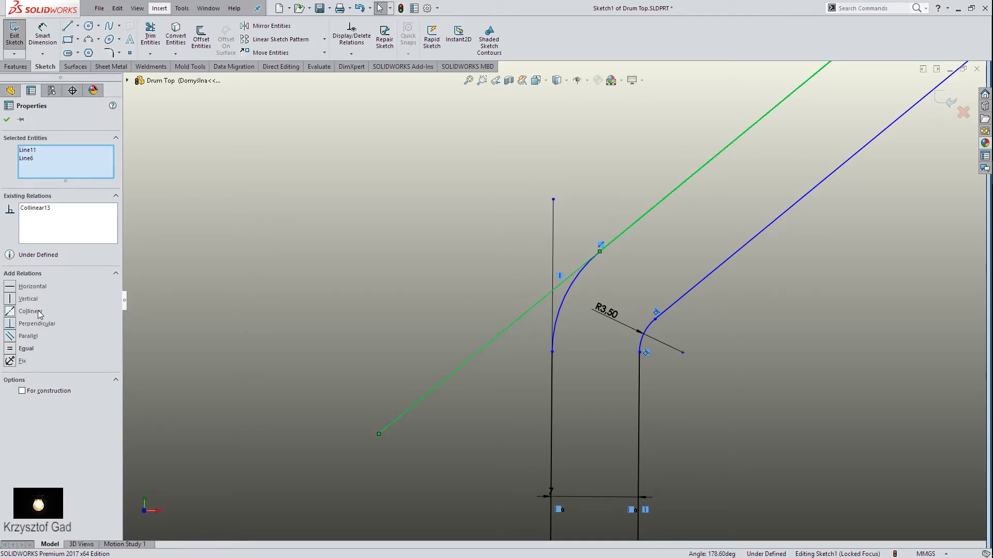
click(7, 120)
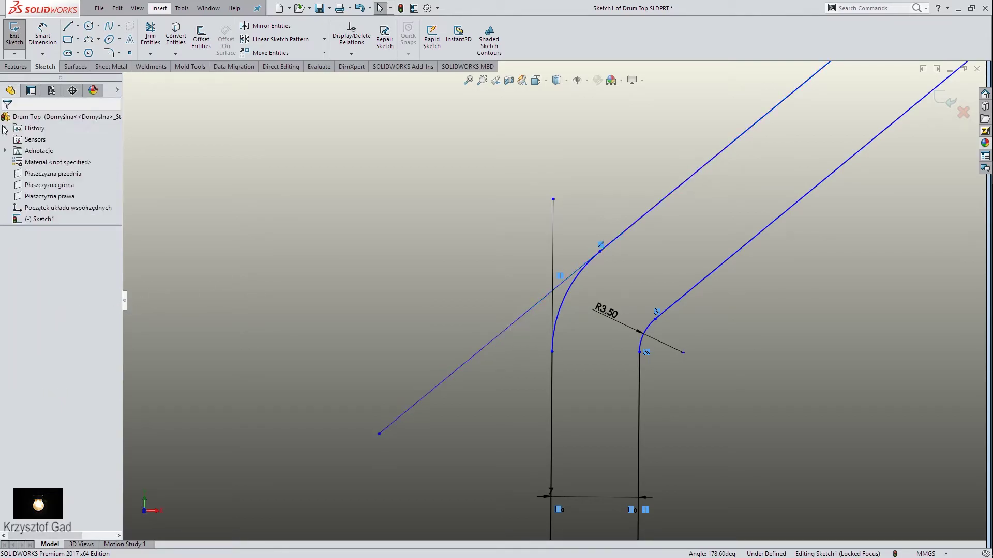
right_click(500, 337)
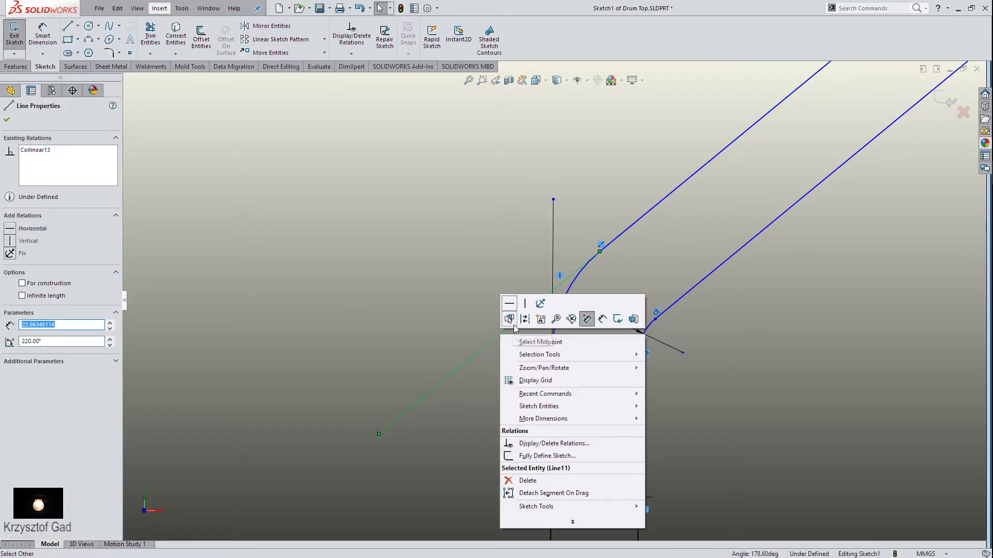
click(545, 242)
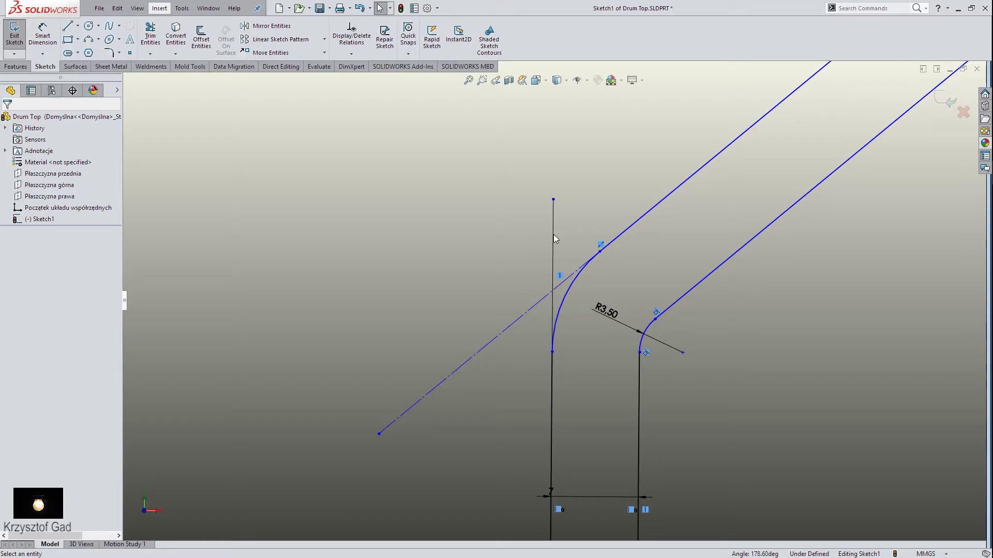
Convert the extension line to construction geometry and trim the excess line ends
right_click(553, 238)
click(579, 227)
click(155, 40)
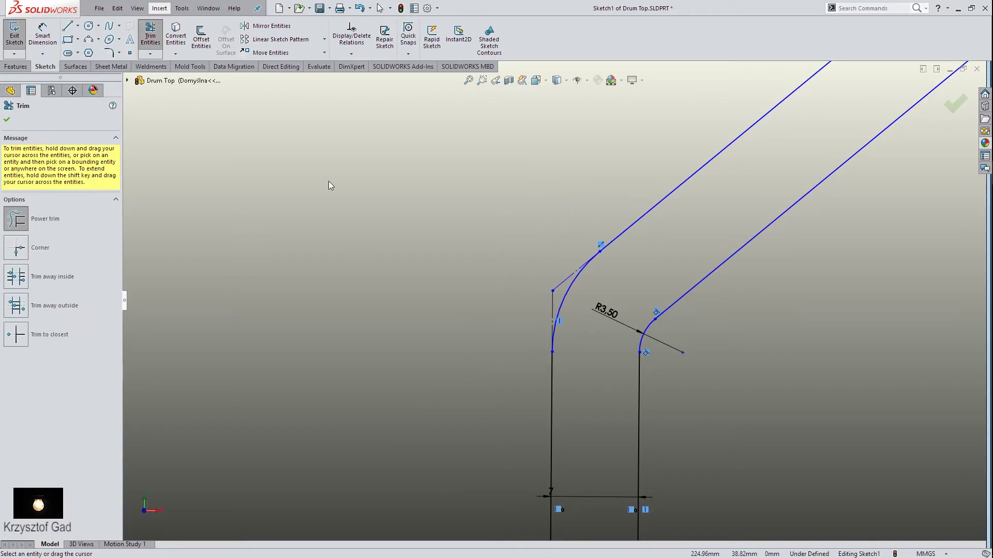
click(7, 122)
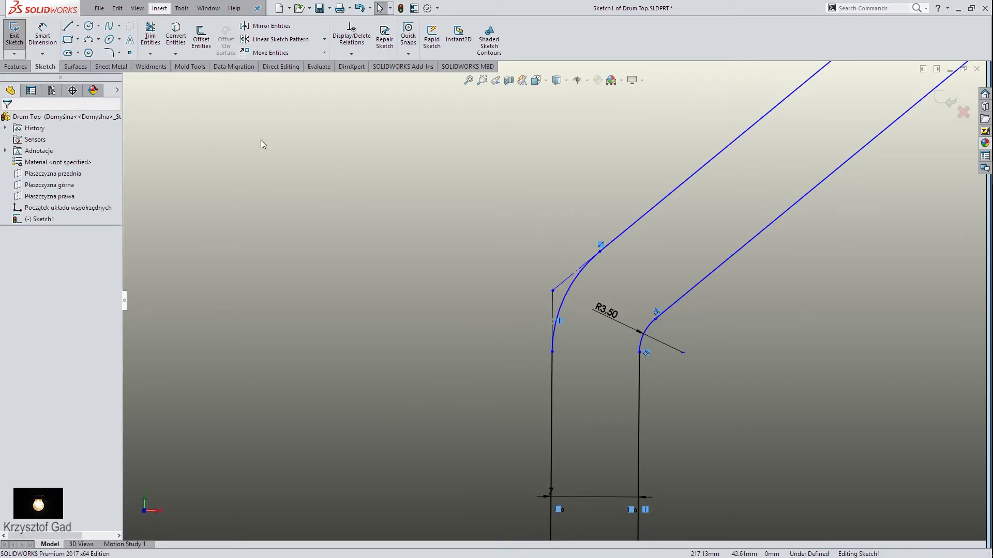
Dimension the sharp corner point 19 mm above the base line and fit the view
mouse_move(455, 188)
right_down()
mouse_move(455, 143)
mouse_move(506, 209)
right_up()
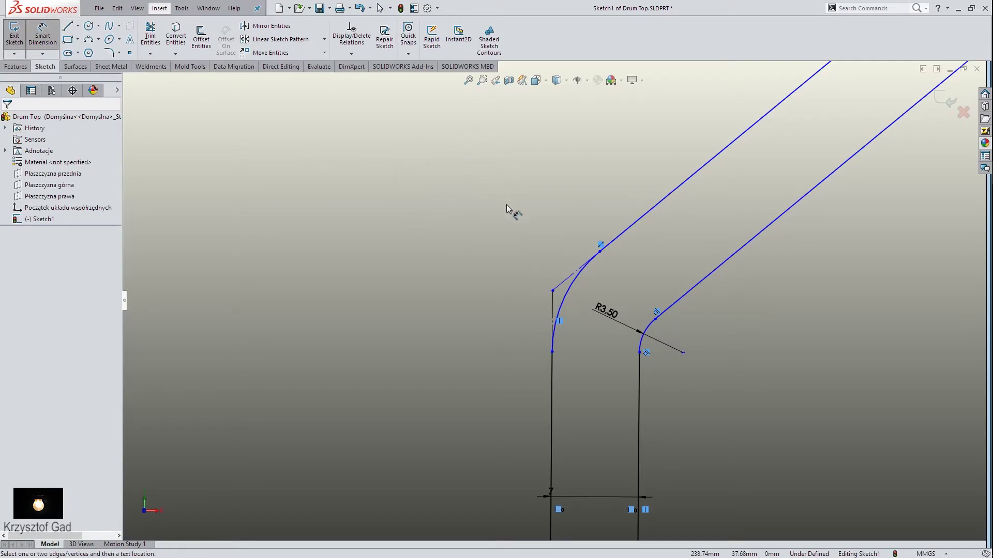
click(553, 293)
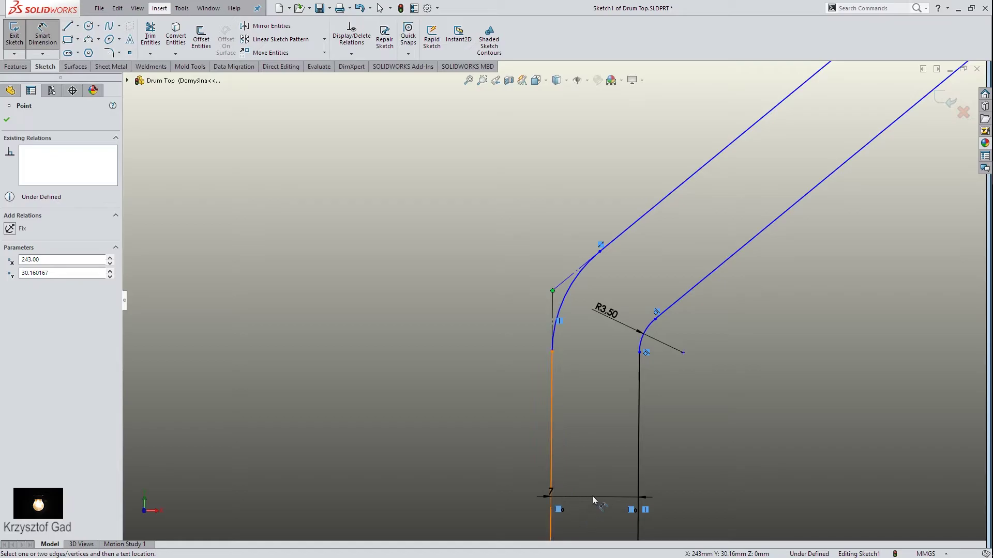
scroll(592, 495, up, 1)
scroll(589, 497, up, 3)
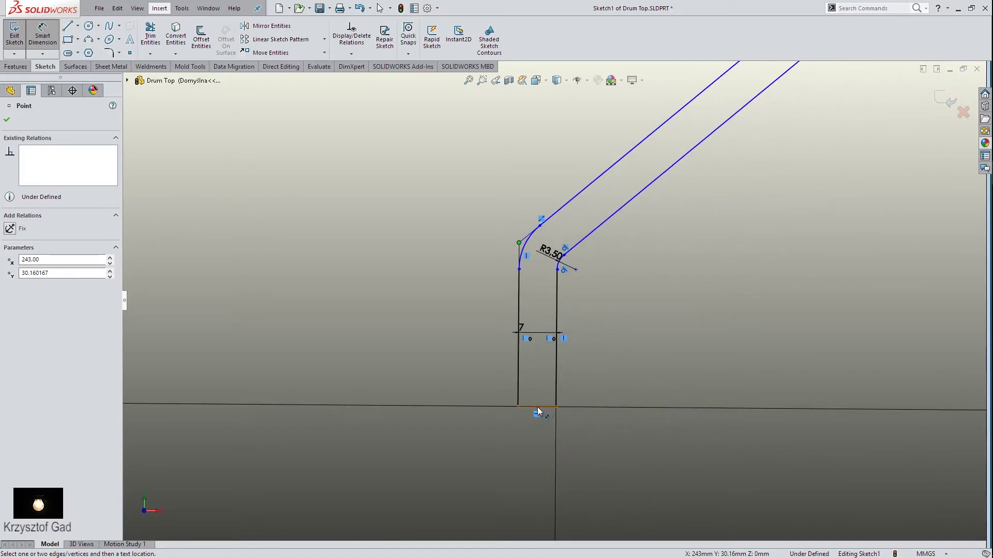
click(538, 411)
click(427, 313)
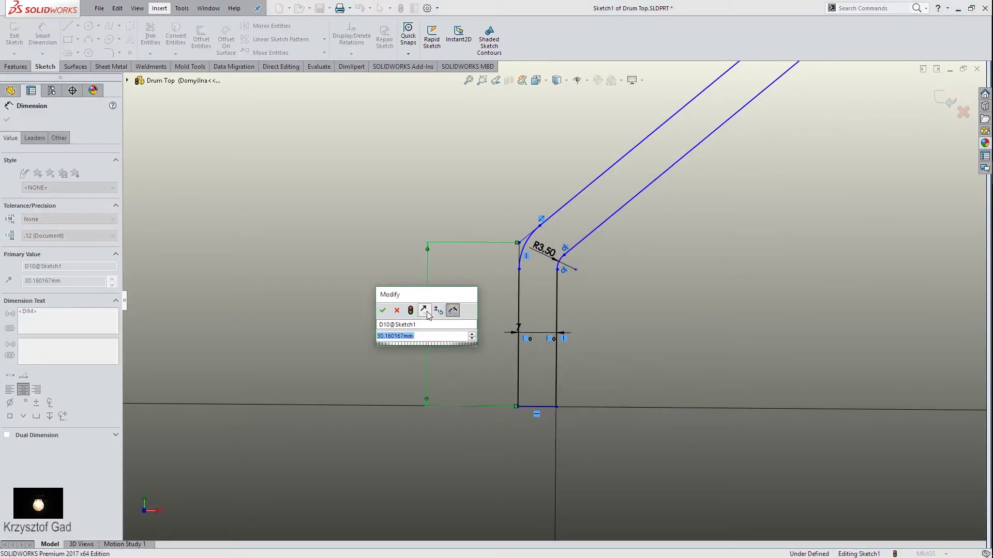
text(19)
key(Return)
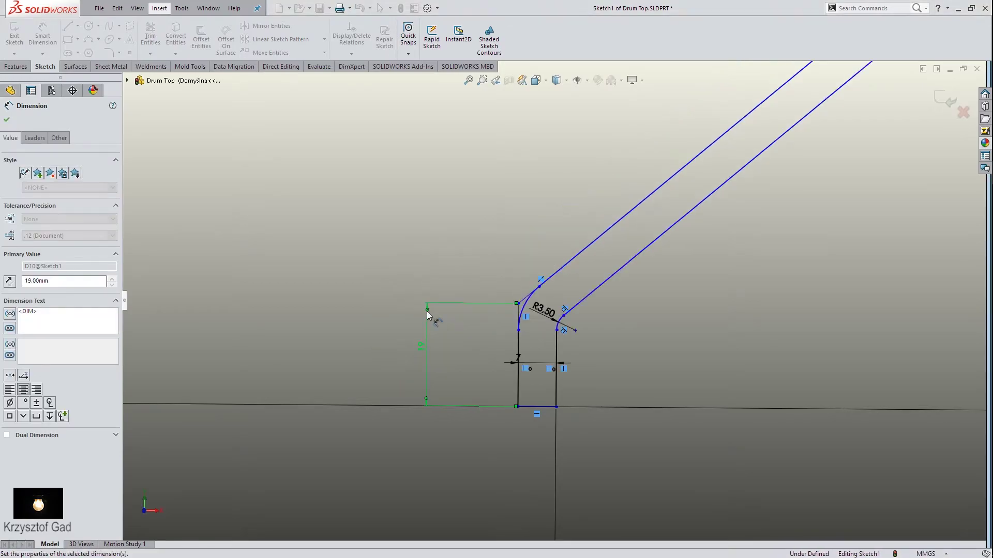
key(f)
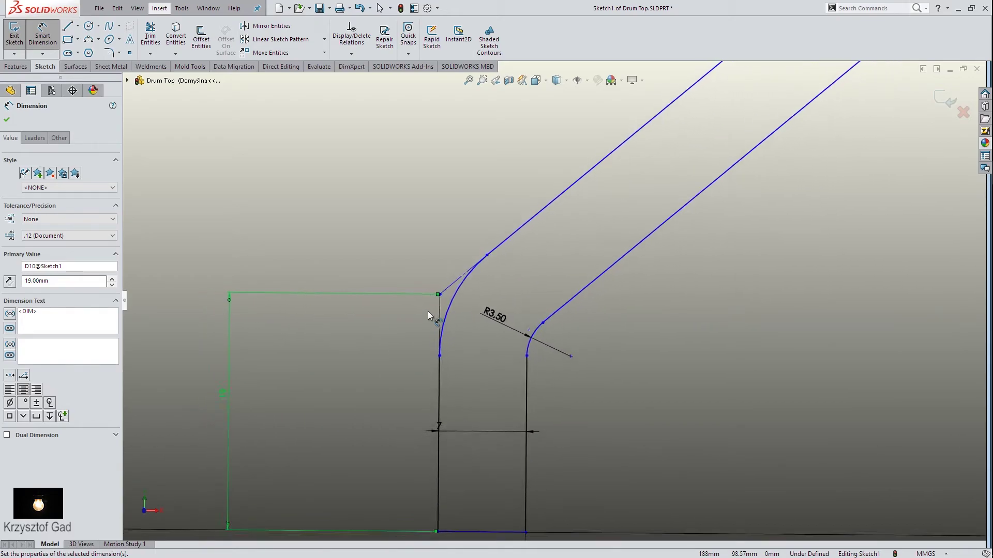
key(f)
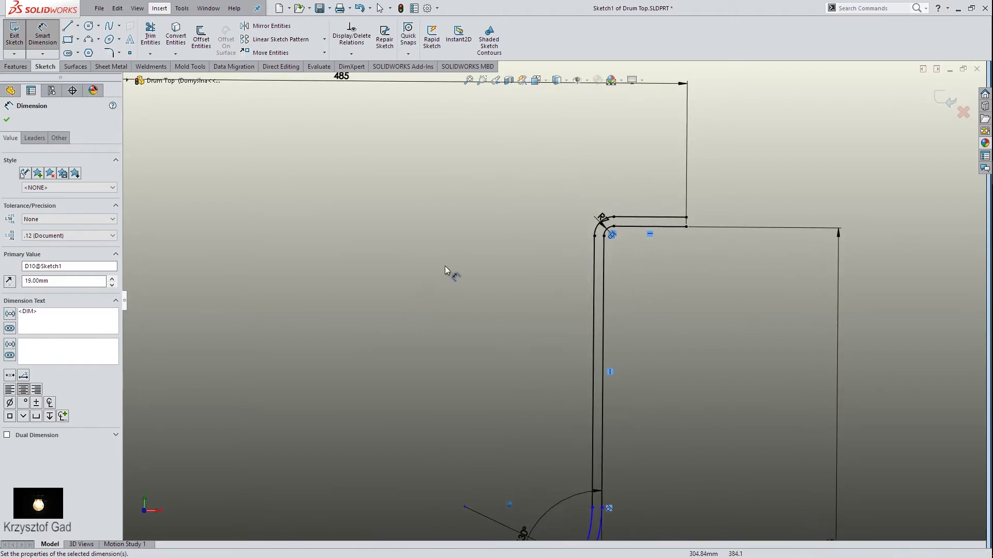
Draw a short vertical line closing the flange end of the bowl profile
key(Escape)
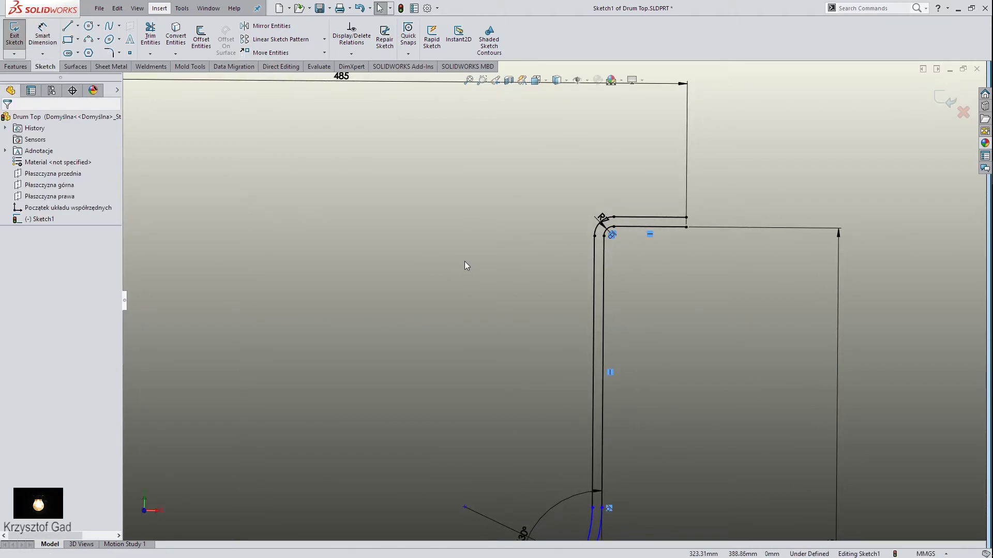
right_drag(465, 261, 418, 271)
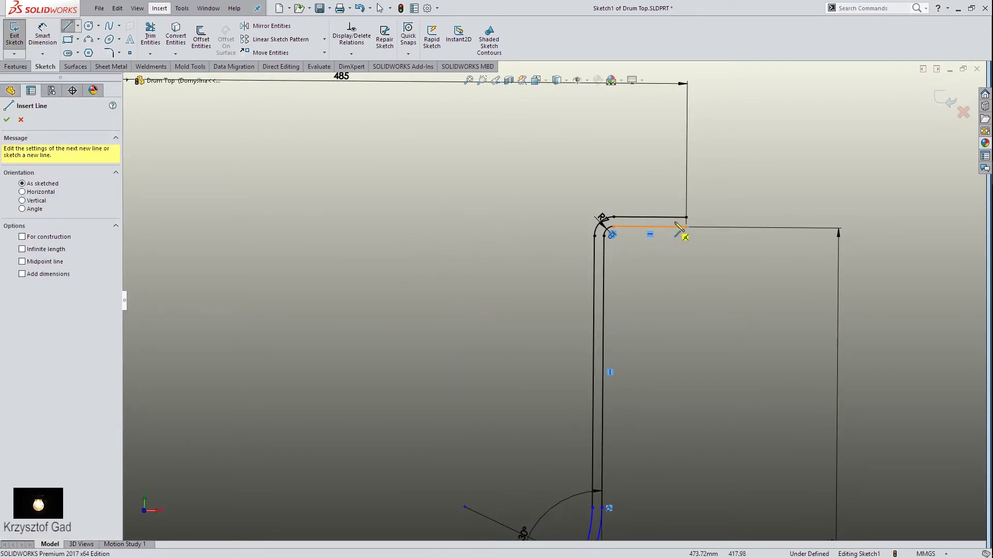
click(688, 219)
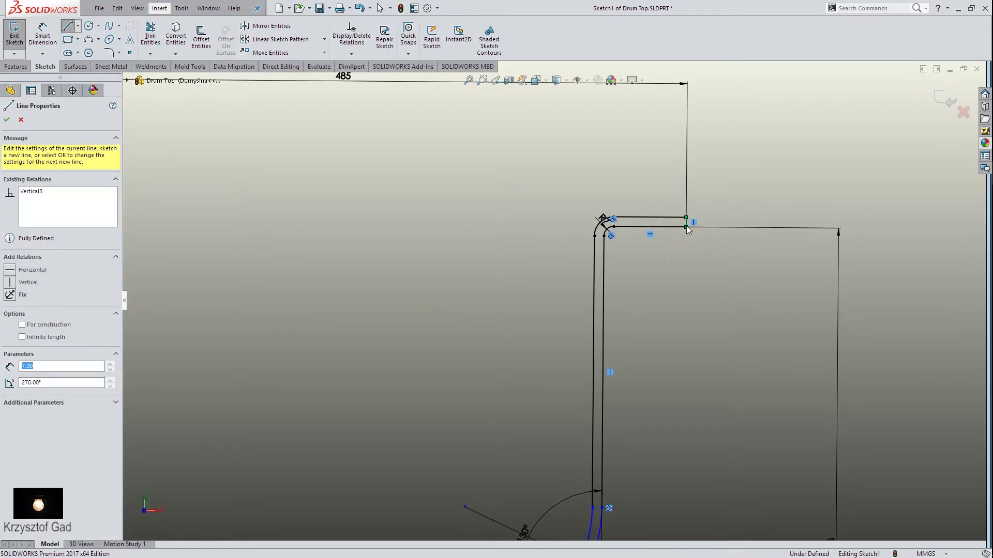
key(f)
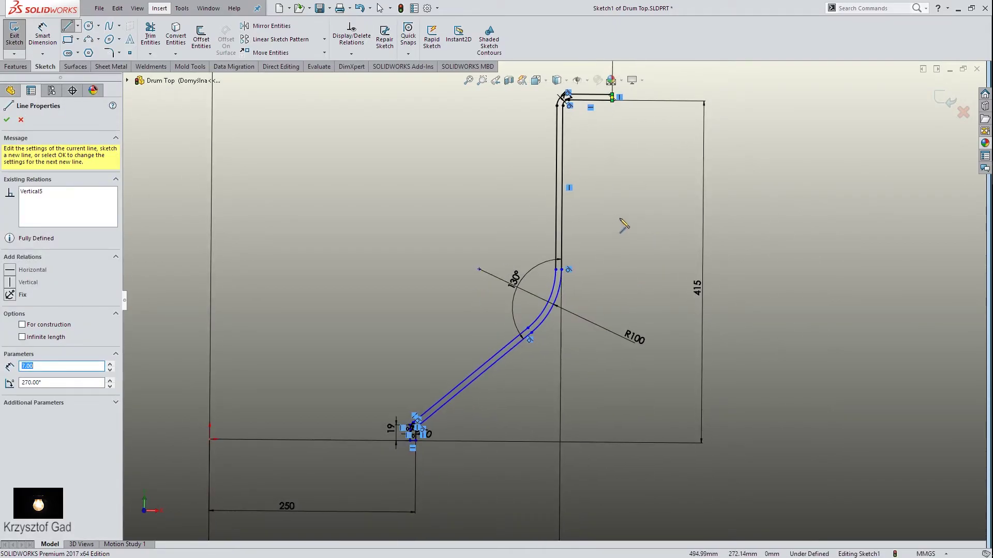
click(11, 122)
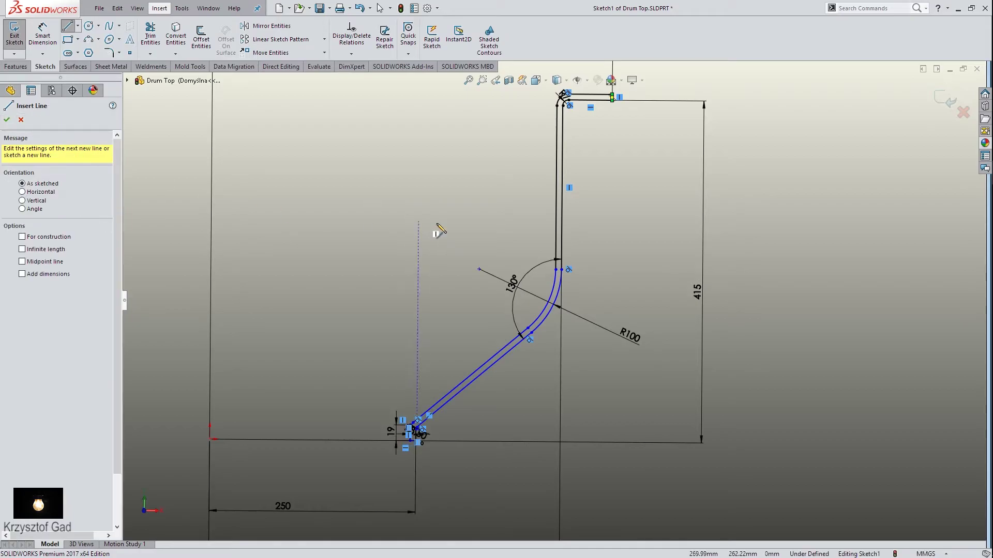
click(434, 225)
key(Escape)
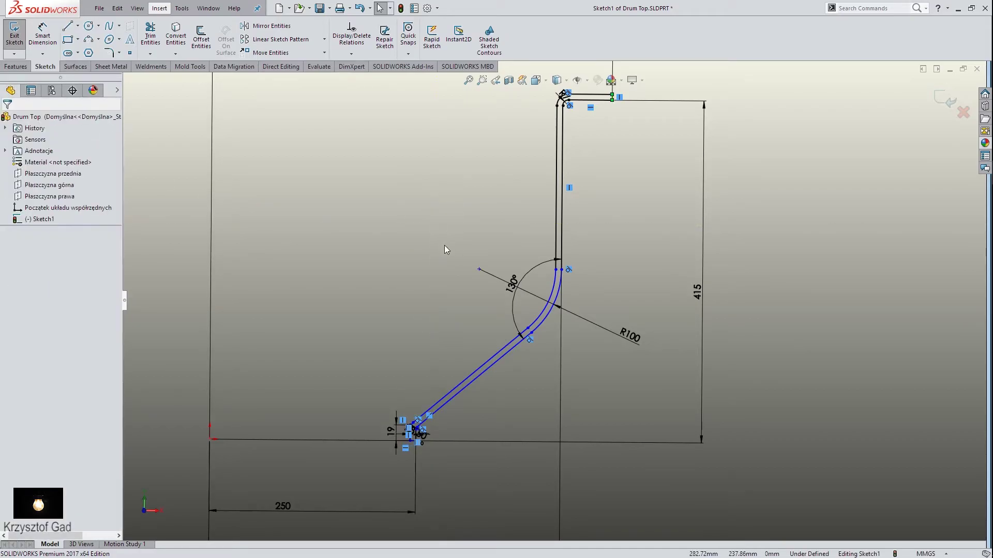
Check the 7 mm width and 3.50 radius dimensions, then exit Sketch1
scroll(445, 247, down, 5)
scroll(445, 246, down, 5)
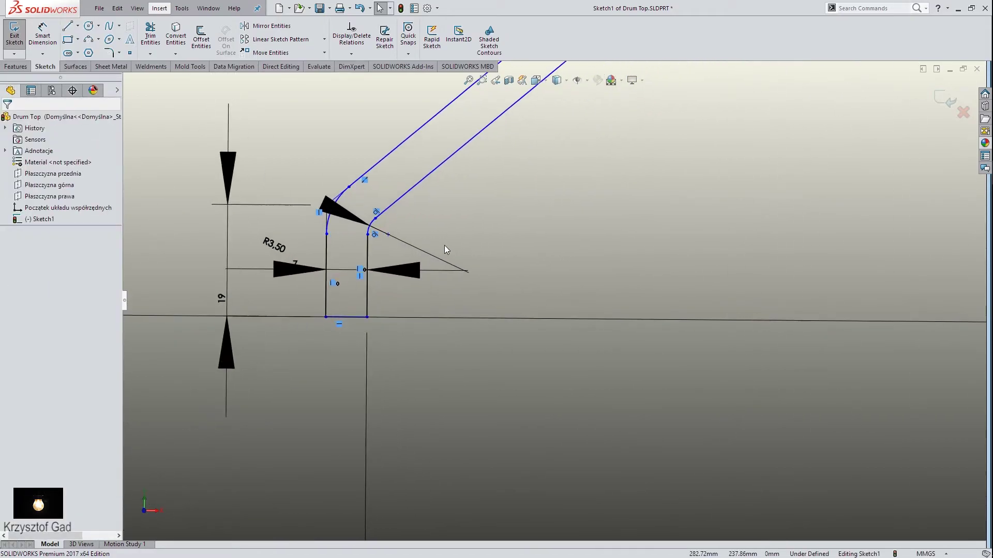
scroll(444, 250, down, 4)
scroll(445, 250, up, 7)
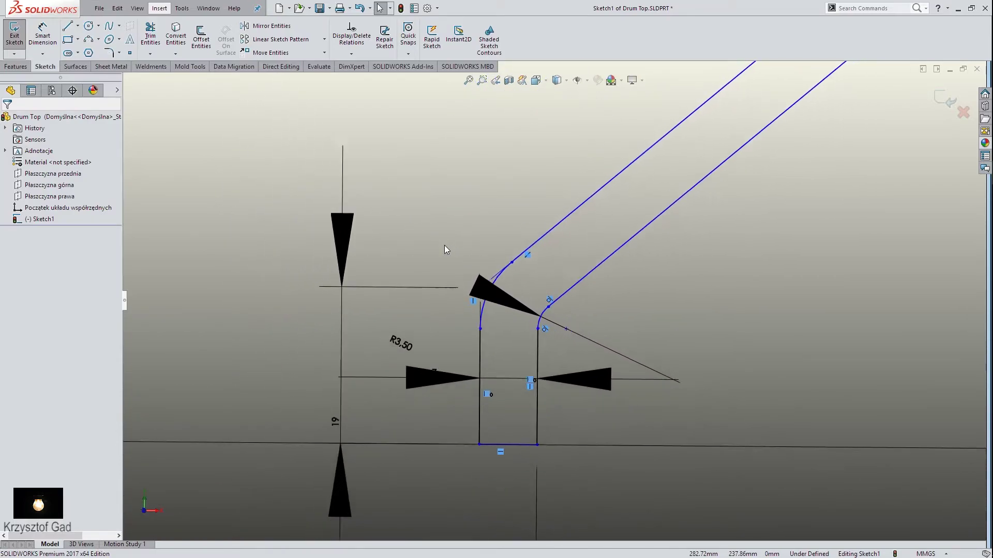
scroll(445, 246, up, 1)
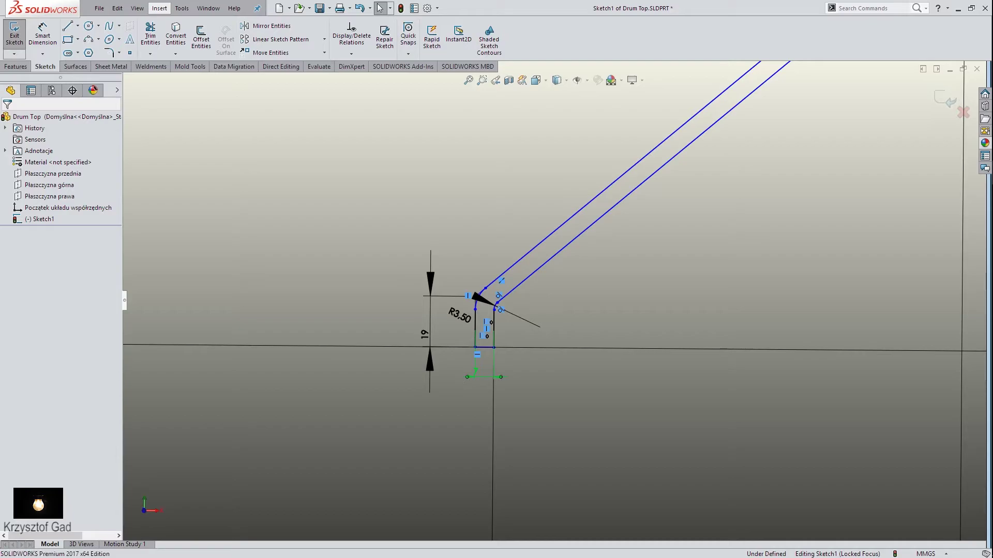
click(453, 352)
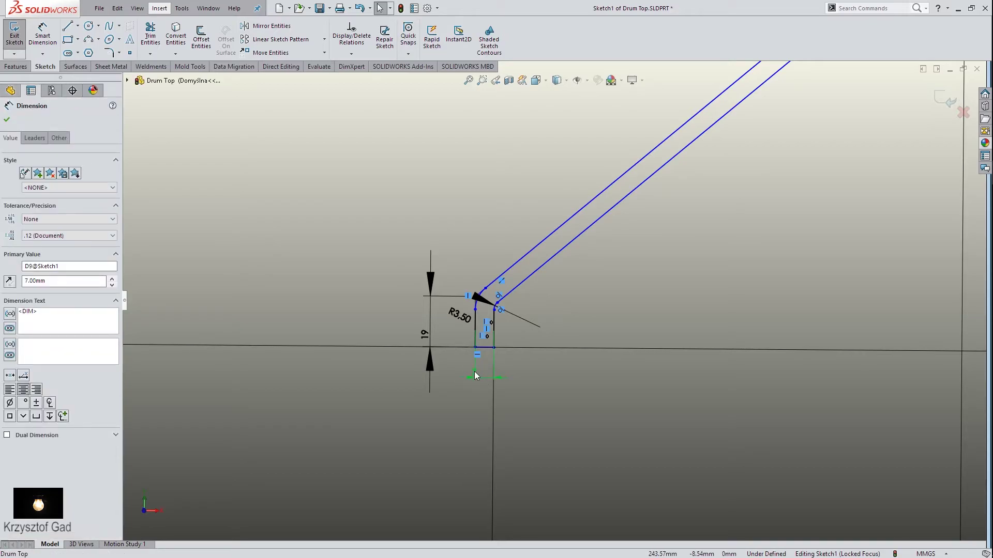
click(460, 312)
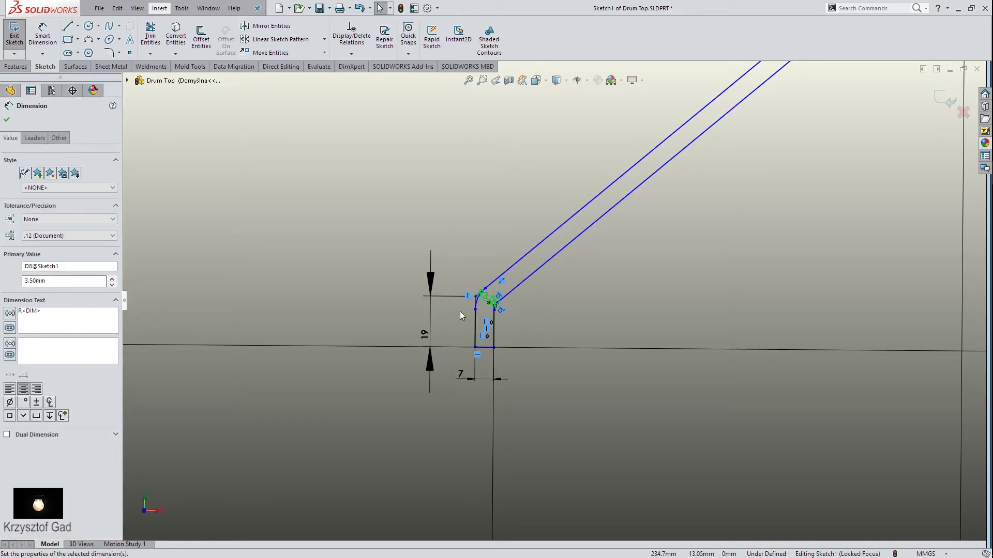
click(638, 310)
scroll(639, 311, up, 3)
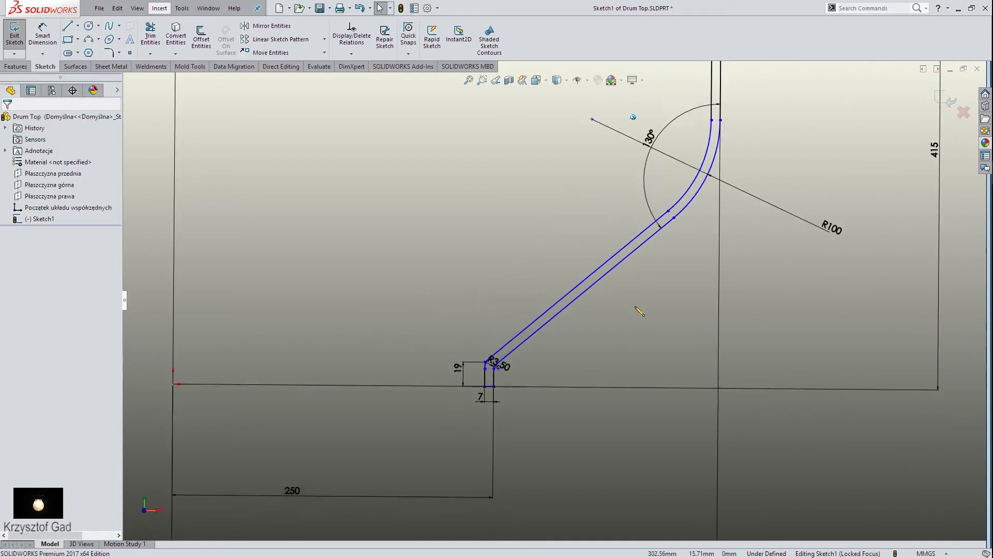
scroll(639, 311, down, 3)
scroll(639, 312, down, 2)
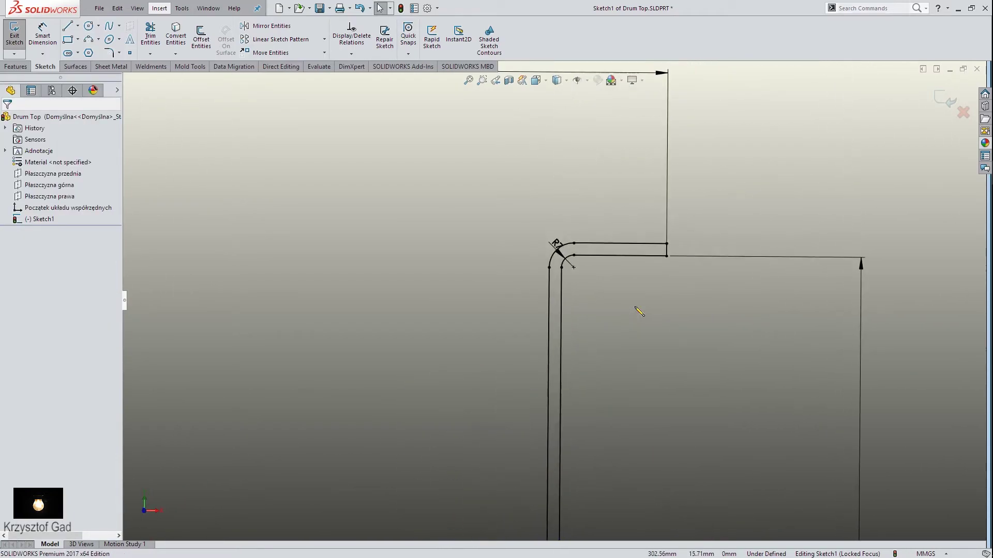
scroll(639, 311, down, 2)
scroll(639, 311, down, 1)
scroll(639, 312, up, 3)
scroll(672, 269, up, 3)
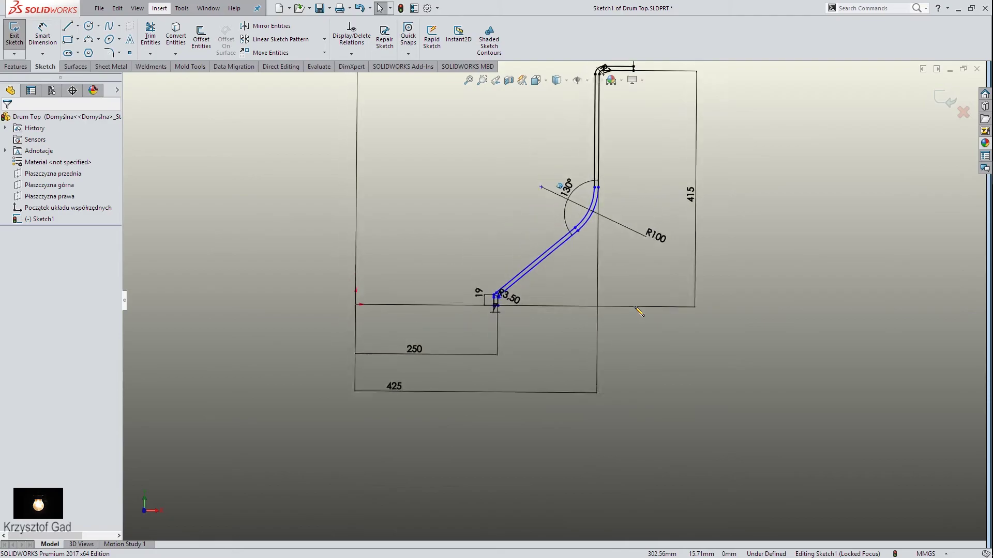
scroll(820, 178, up, 2)
scroll(920, 127, up, 1)
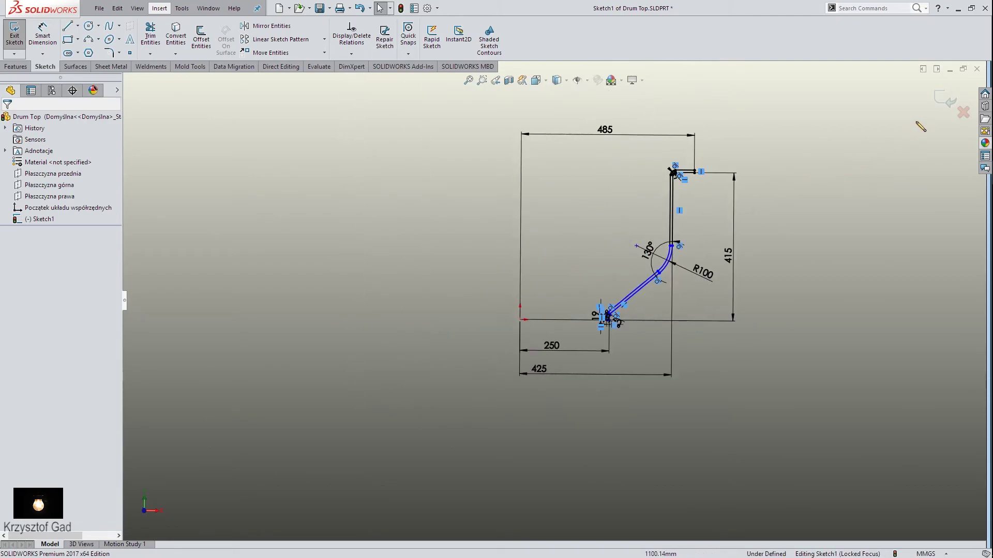
click(943, 102)
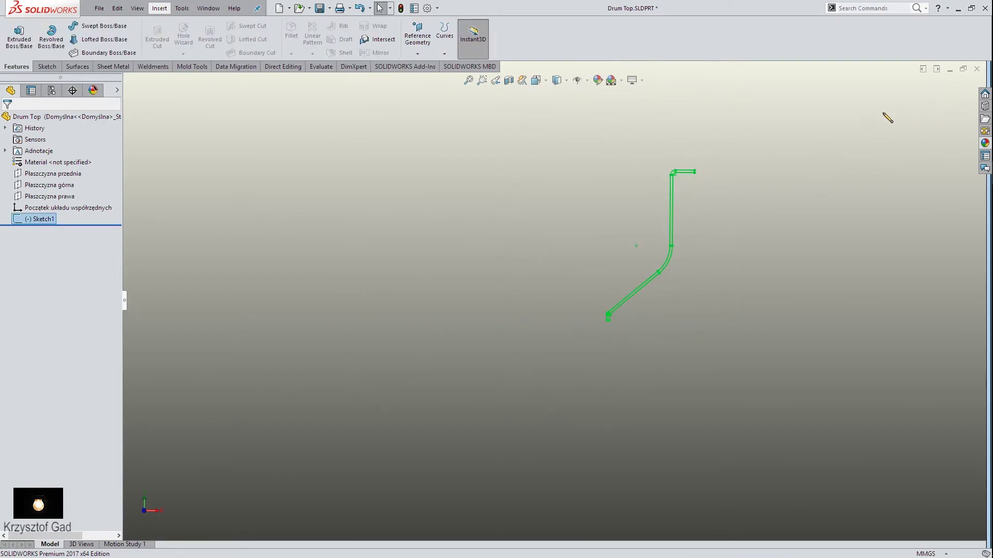
Reopen Sketch1, draw a vertical centerline up from the origin, and exit the sketch
right_click(48, 224)
click(69, 203)
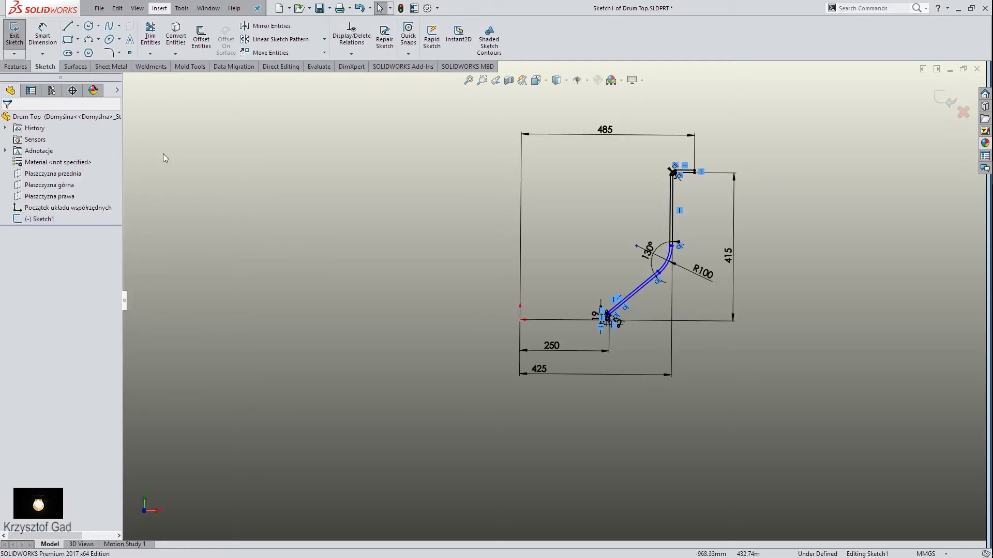
click(79, 25)
click(86, 50)
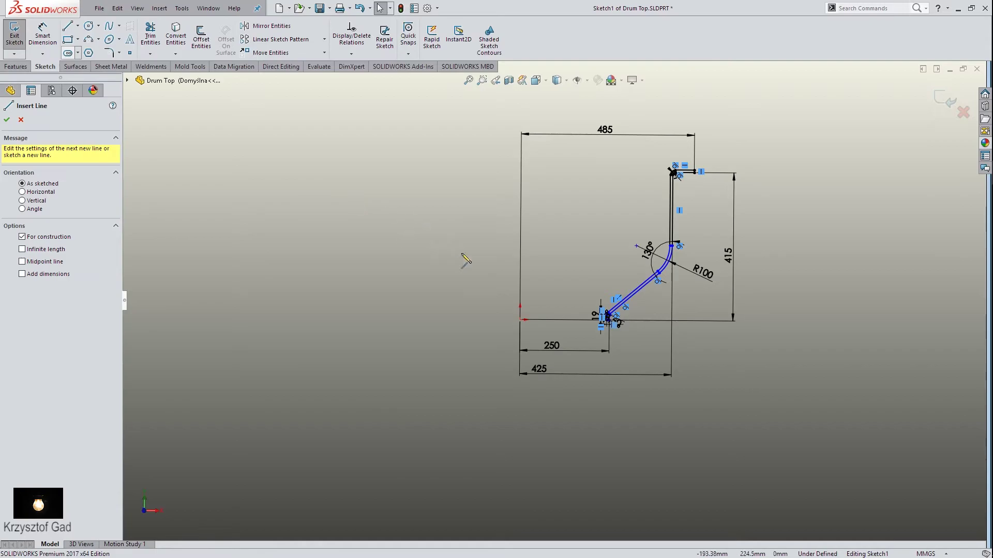
click(520, 320)
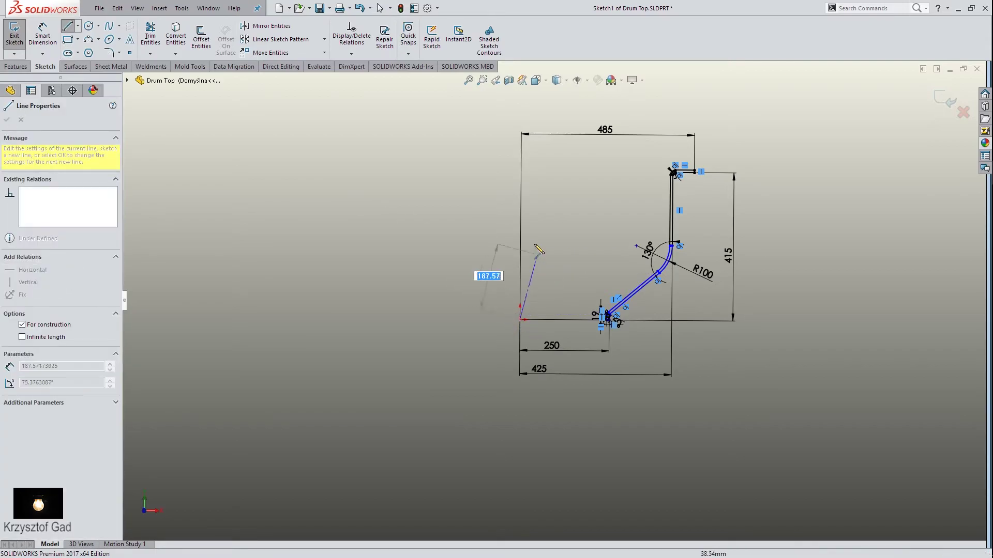
click(520, 206)
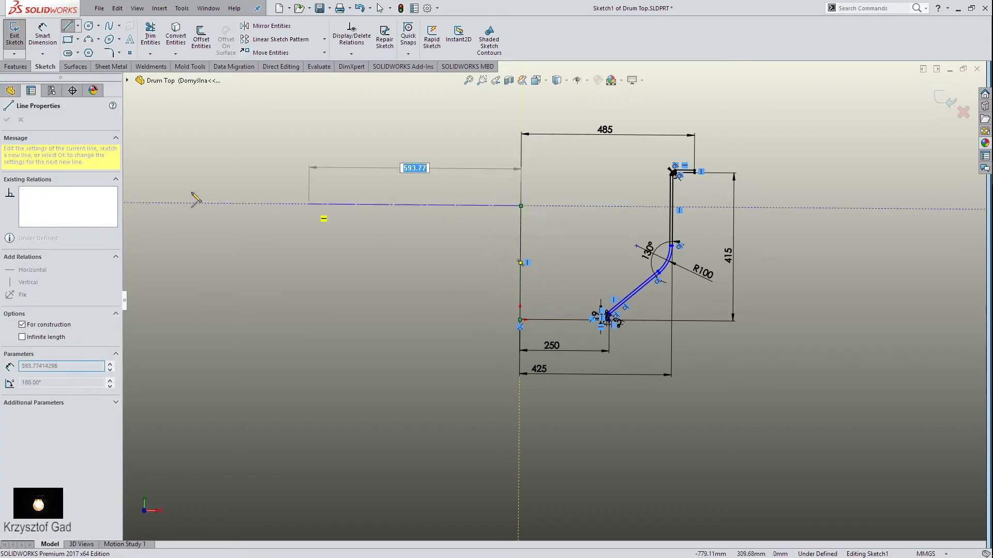
click(944, 101)
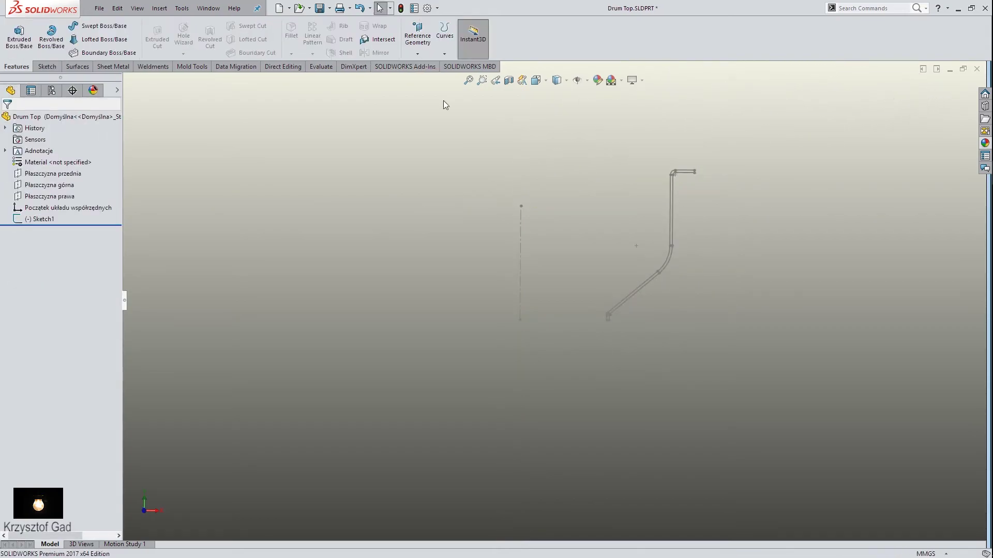
Revolve Sketch1 360° about the centerline into Revolve1 and inspect the solid bowl
click(50, 39)
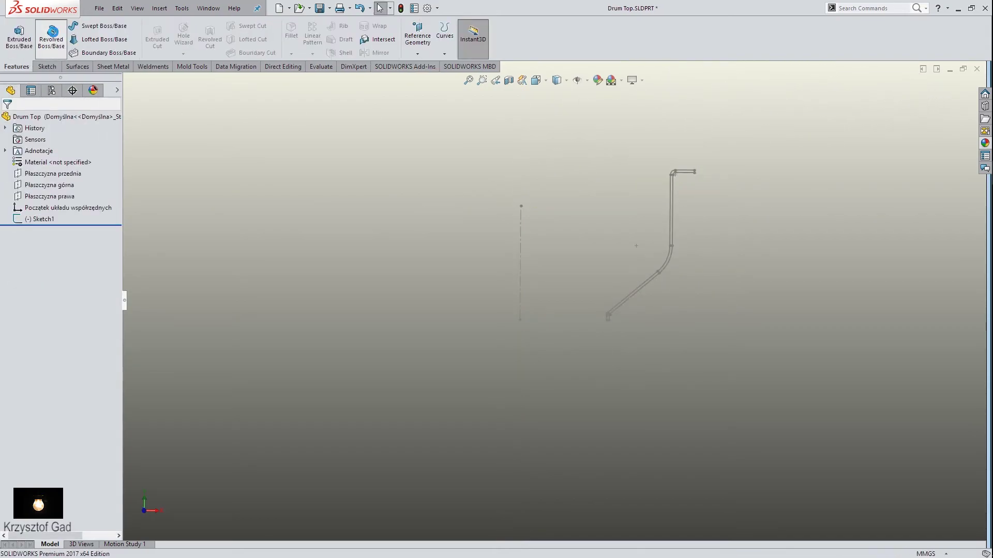
click(523, 250)
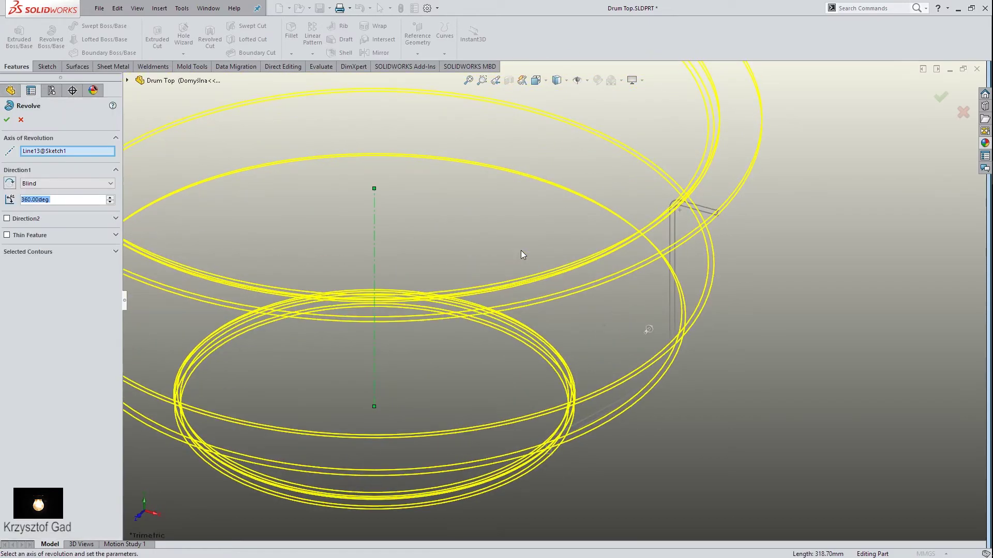
right_click(520, 251)
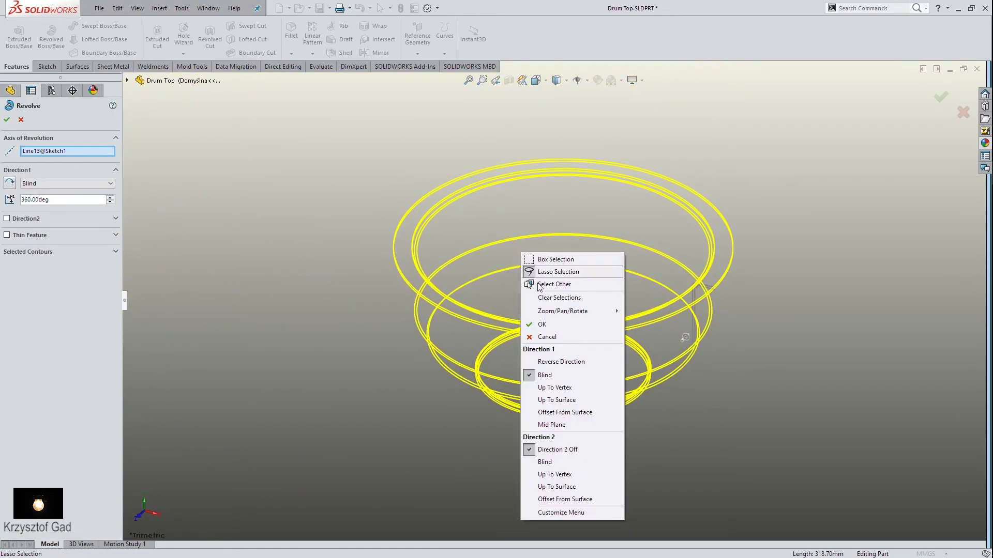
click(558, 324)
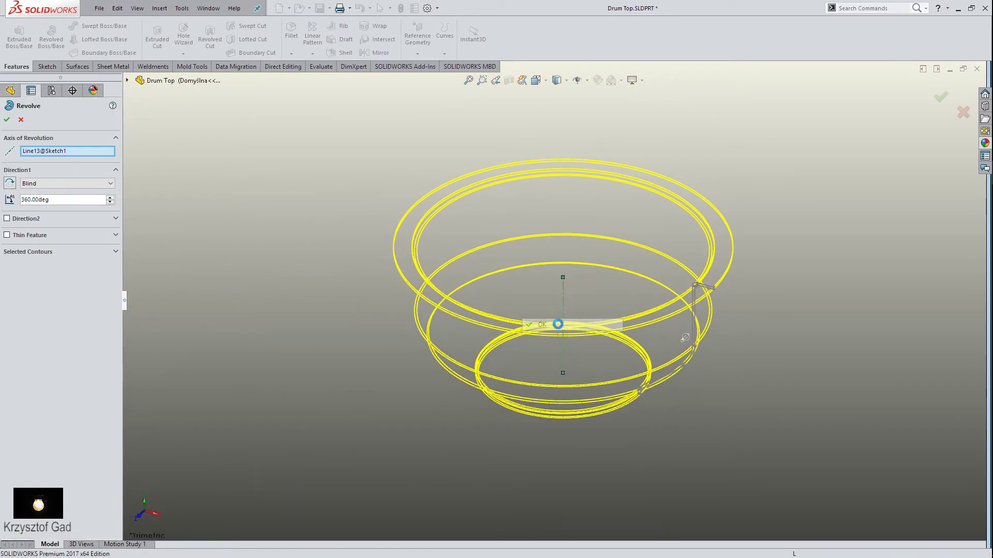
click(781, 281)
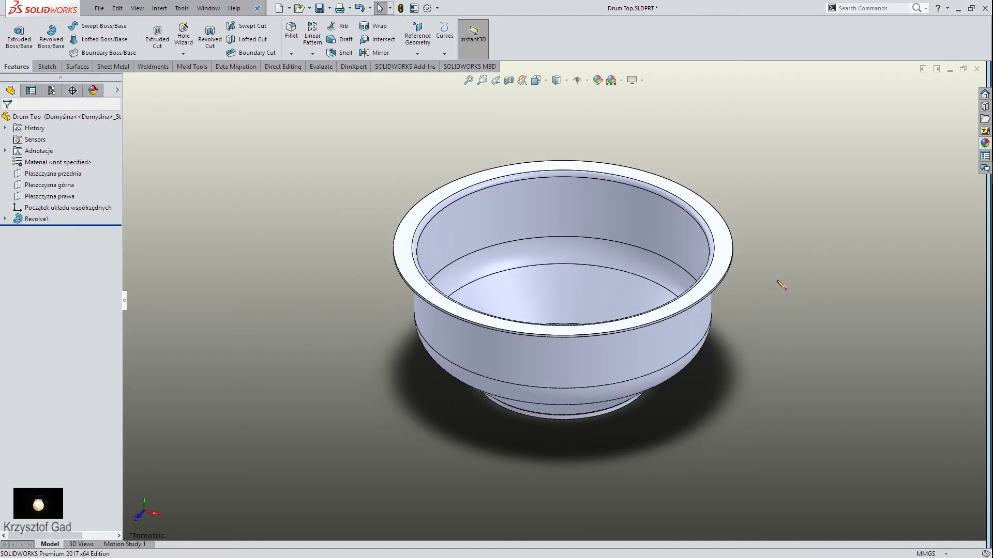
key(Down)
key(Down)
key(Down)
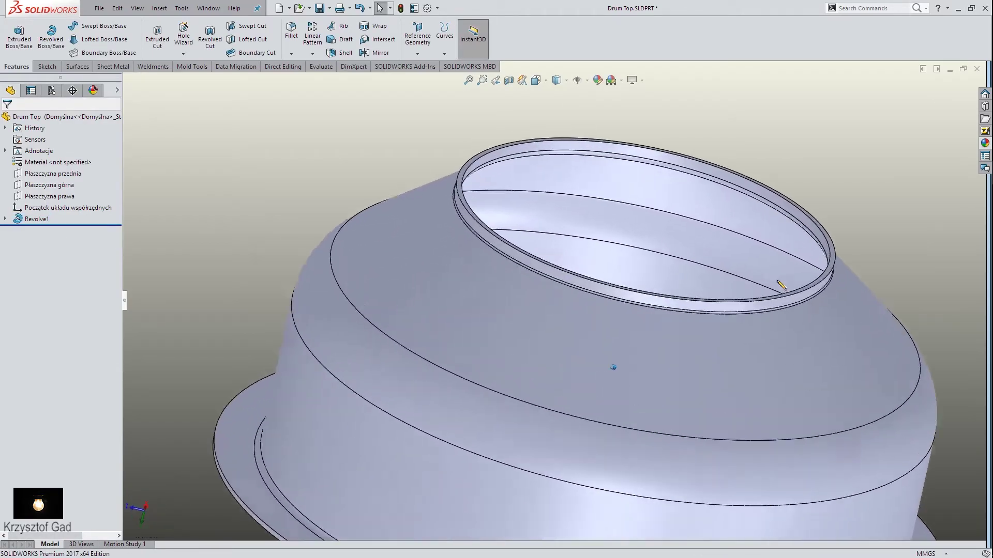
key(Down)
key(Down)
key(Down)
key(Down)
key(Down)
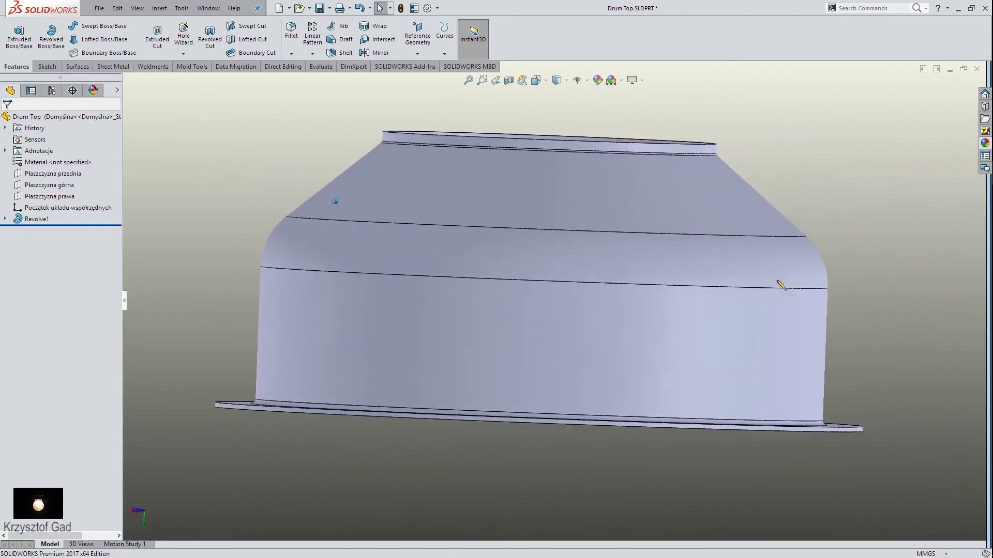
key(Down)
key(Down)
key(ctrl+1)
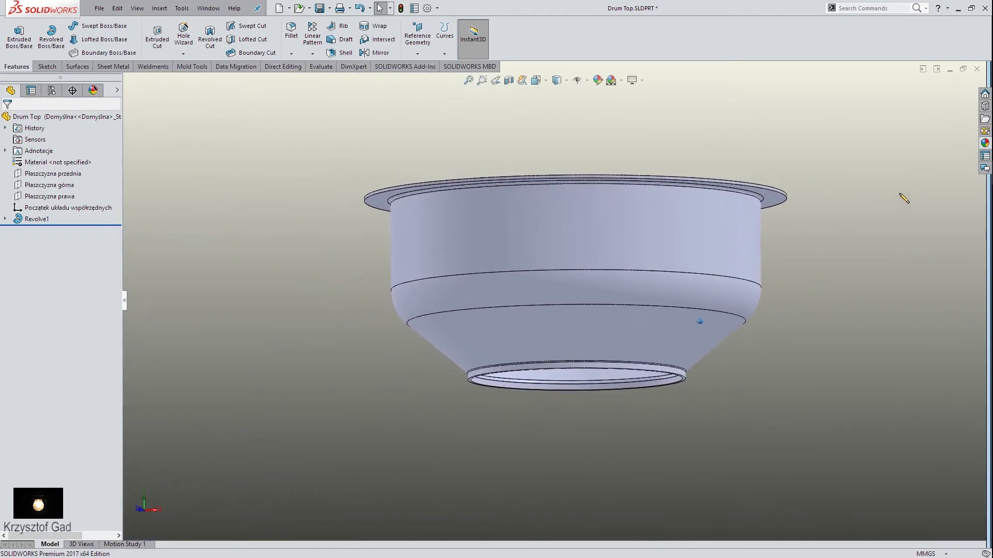
Apply the Painted candy apple red appearance to the whole Drum Top part
click(983, 144)
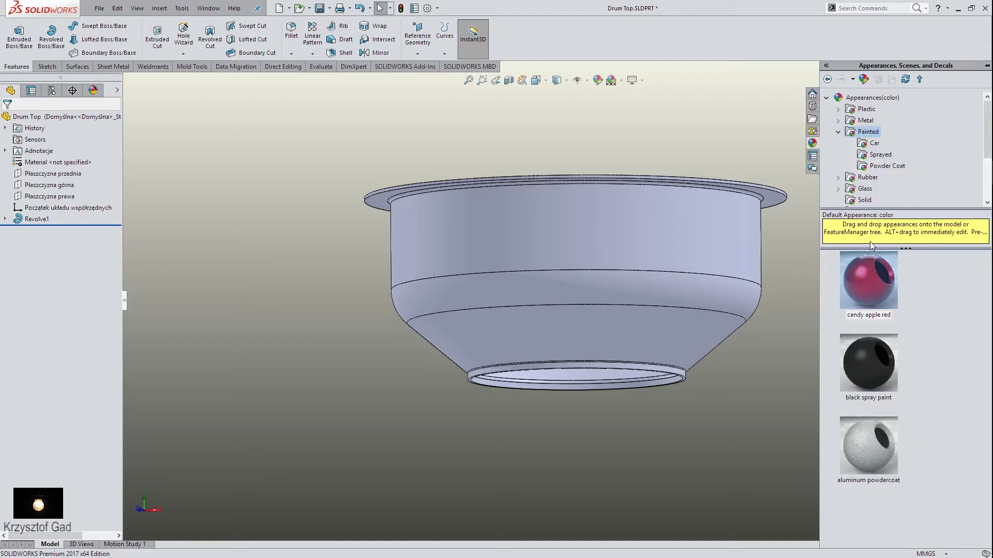
drag(869, 279, 720, 266)
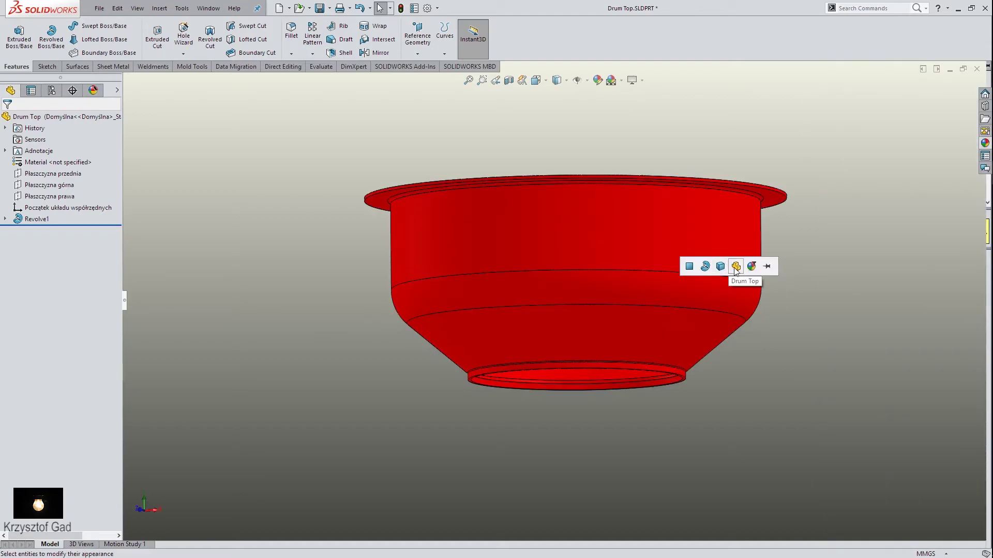
click(735, 267)
mouse_move(828, 276)
middle_down()
mouse_move(523, 277)
mouse_move(468, 300)
mouse_move(434, 298)
mouse_move(266, 190)
mouse_move(243, 150)
middle_up()
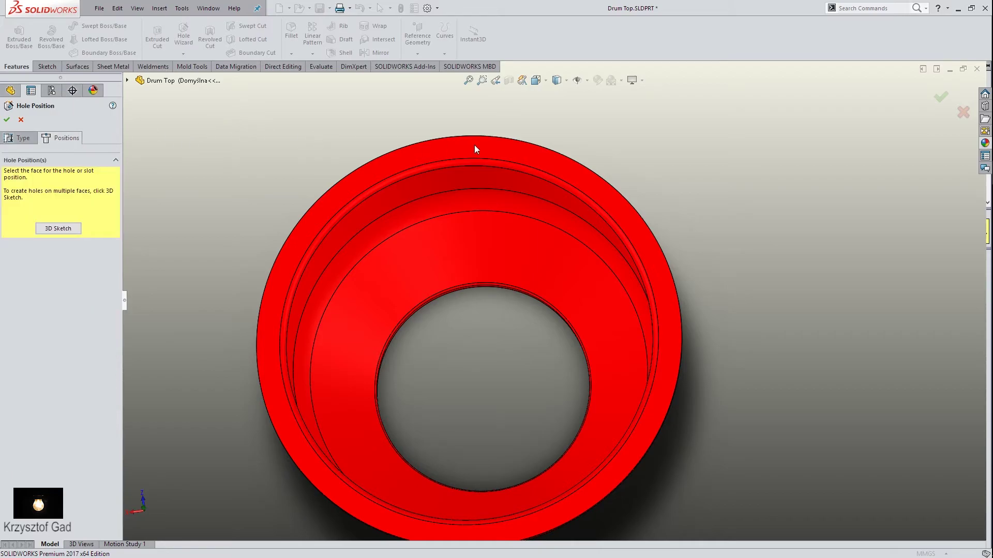
Place the Ø13.5 hole's centre on the top flange at X=0 and create the hole
click(38, 234)
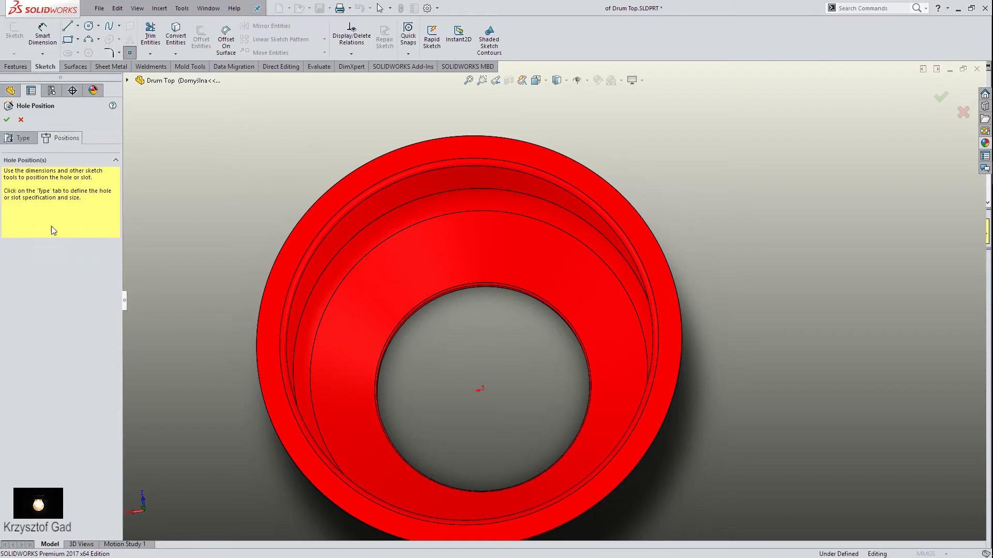
click(476, 144)
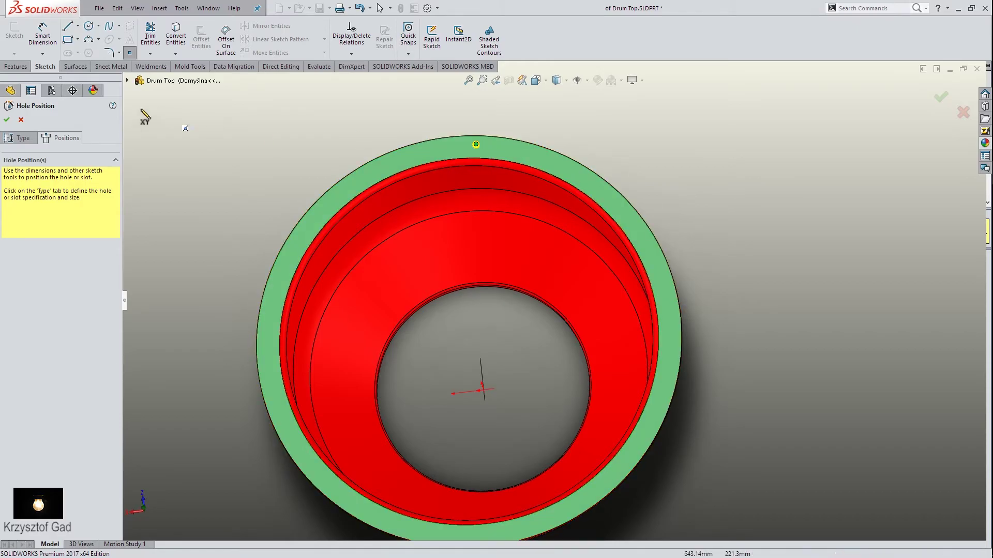
click(42, 33)
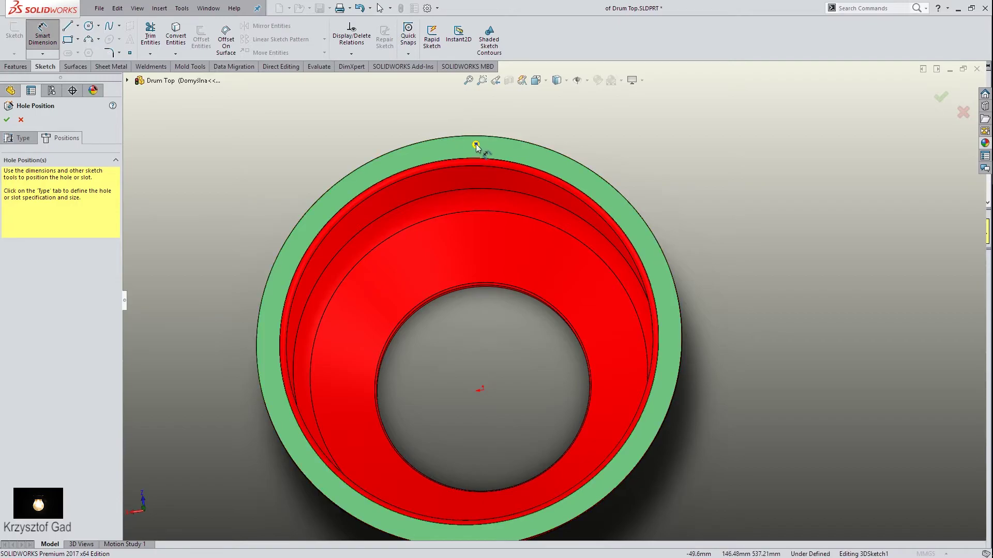
click(476, 145)
text(0)
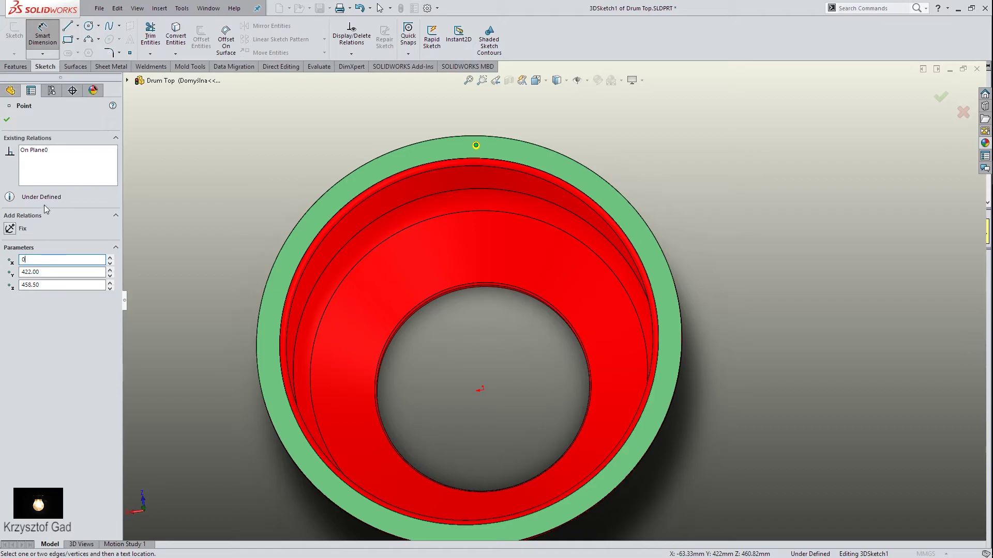
click(8, 123)
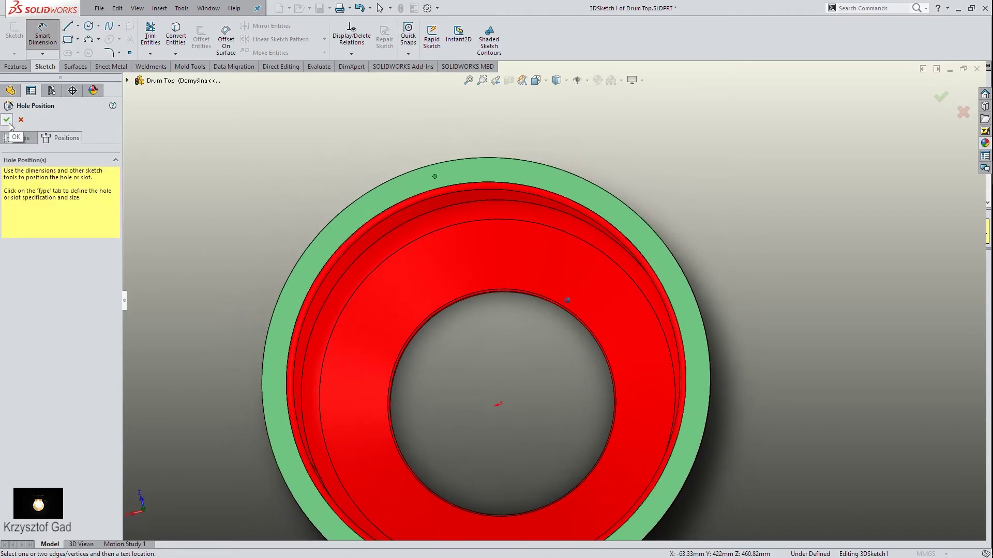
click(8, 125)
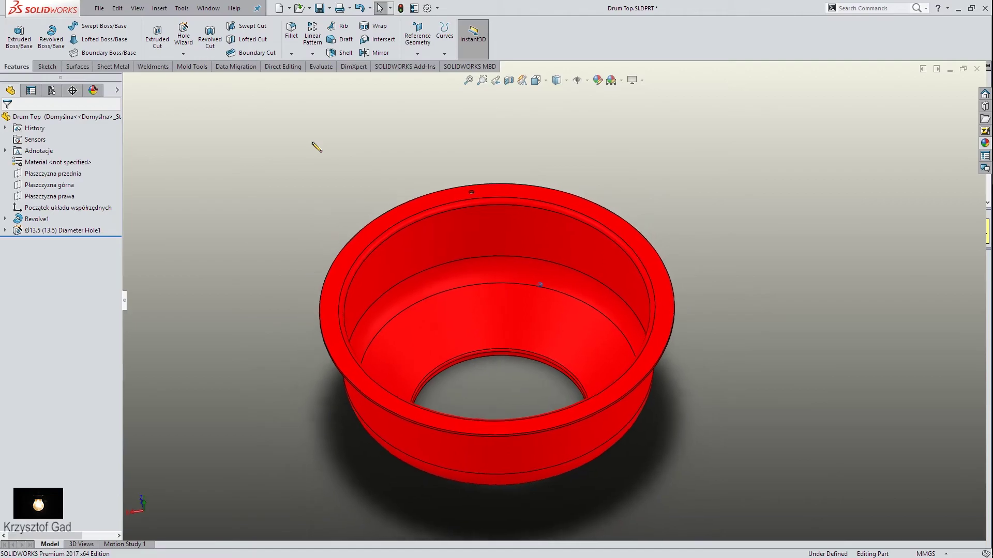
Circularly pattern the Ø13.5 flange hole 8 times over 360° about the inner bowl face
click(312, 53)
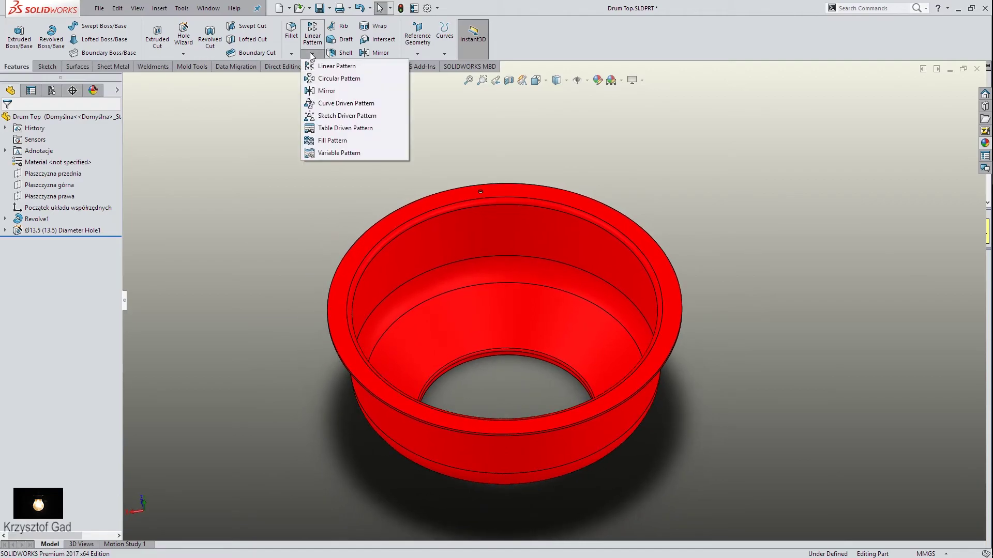
click(317, 79)
click(126, 80)
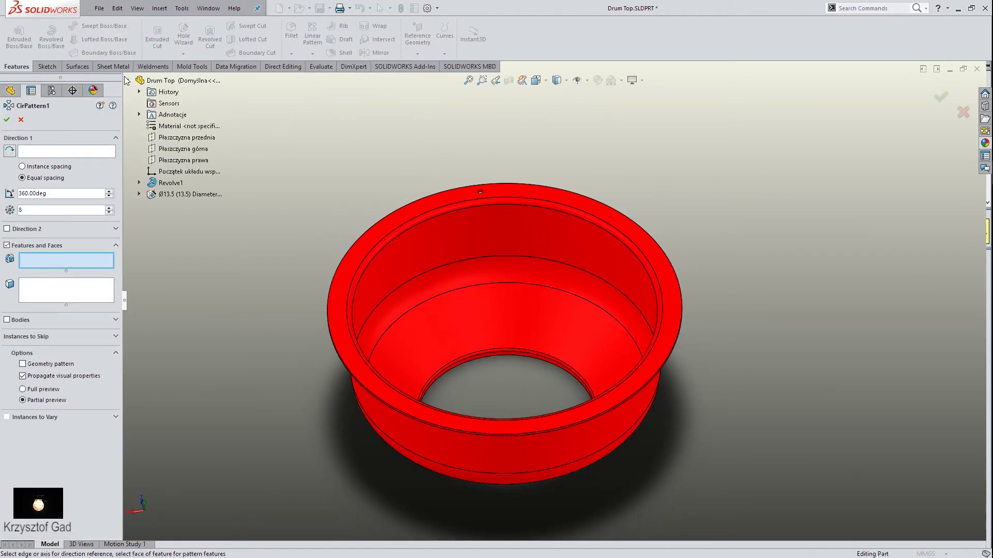
click(167, 193)
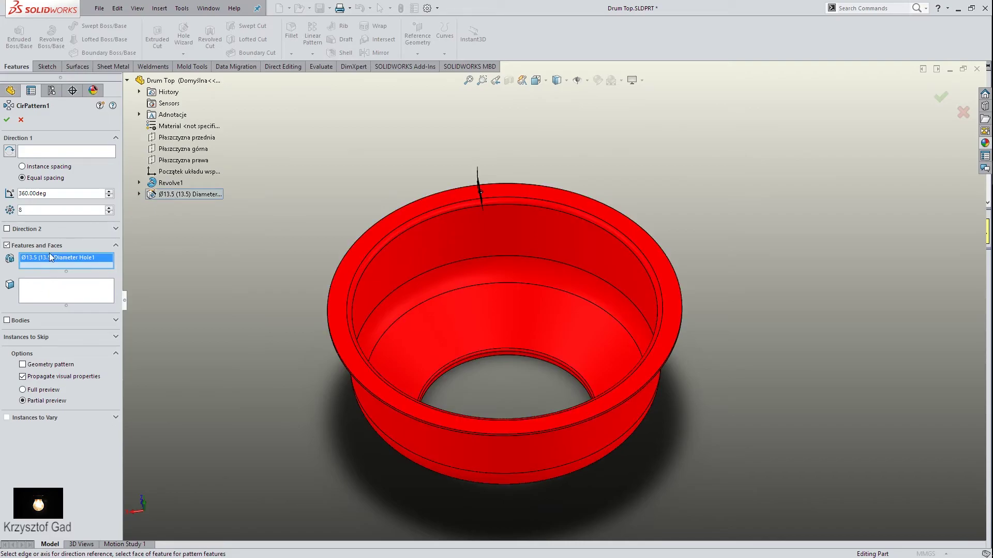
click(54, 151)
click(472, 219)
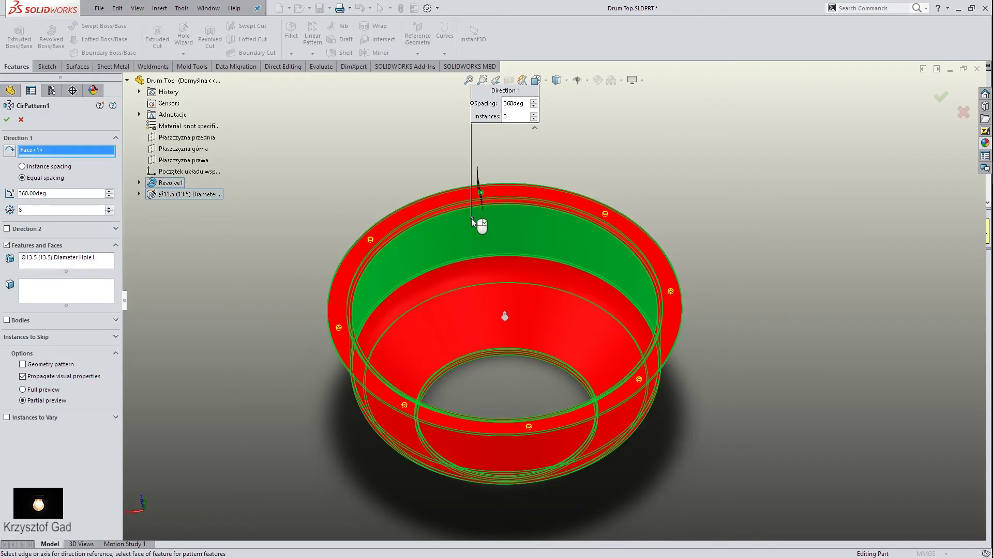
key(Return)
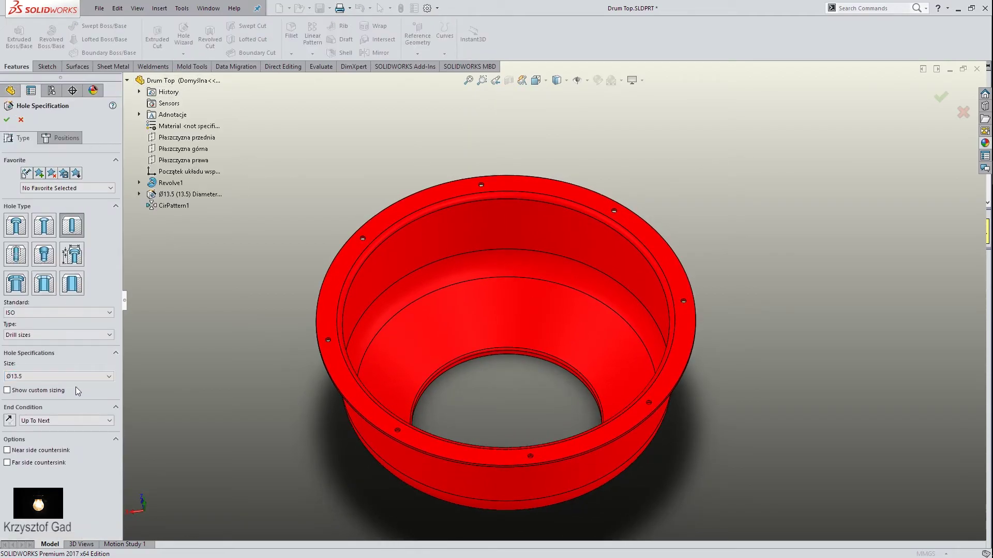
Set the hole size to Ø9.0 and place its centre point on the bowl's side wall
click(82, 377)
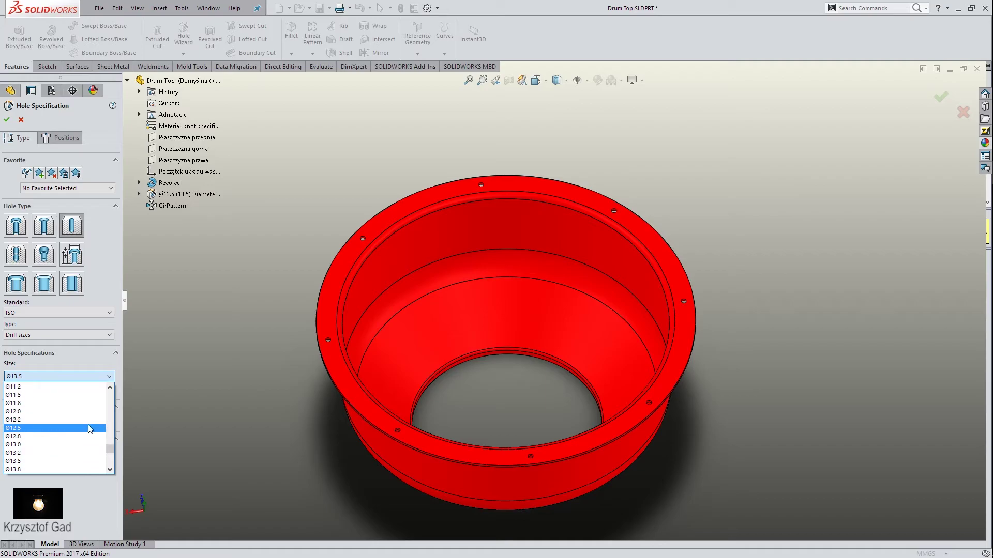
scroll(90, 429, up, 4)
scroll(89, 414, up, 1)
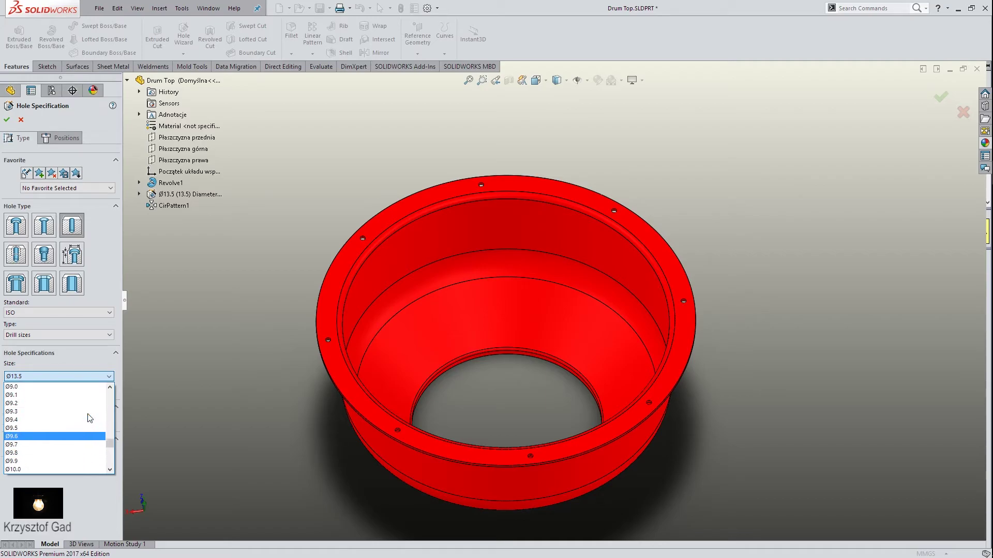
click(82, 386)
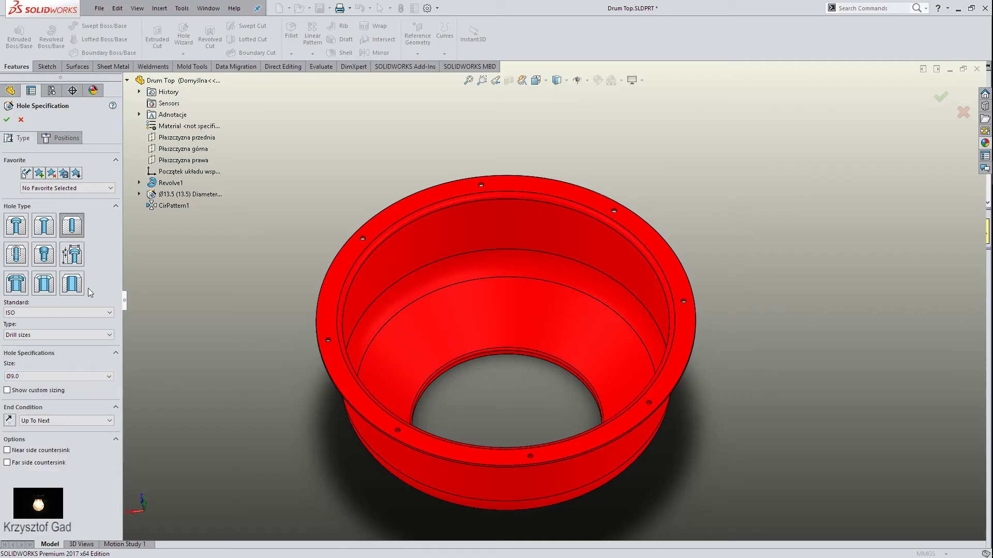
click(67, 140)
click(59, 229)
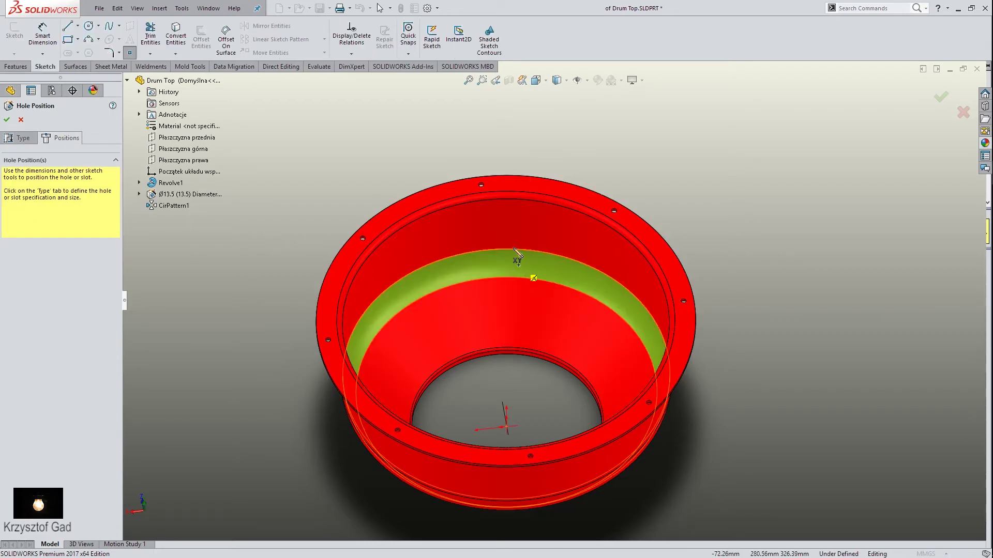
click(485, 231)
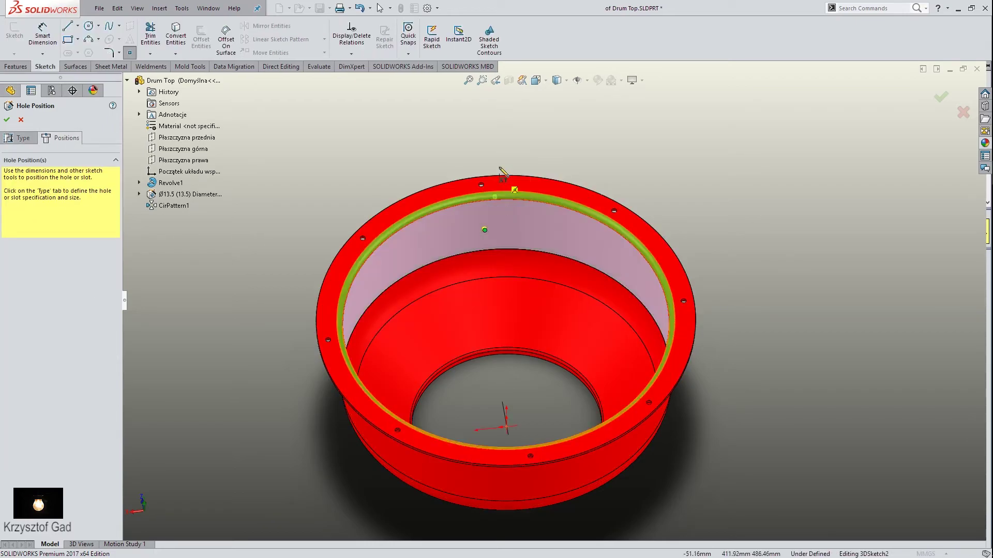
Position the hole point at X 0, Y 299, Z 418 and create the hole
middle_drag(505, 169, 219, 112)
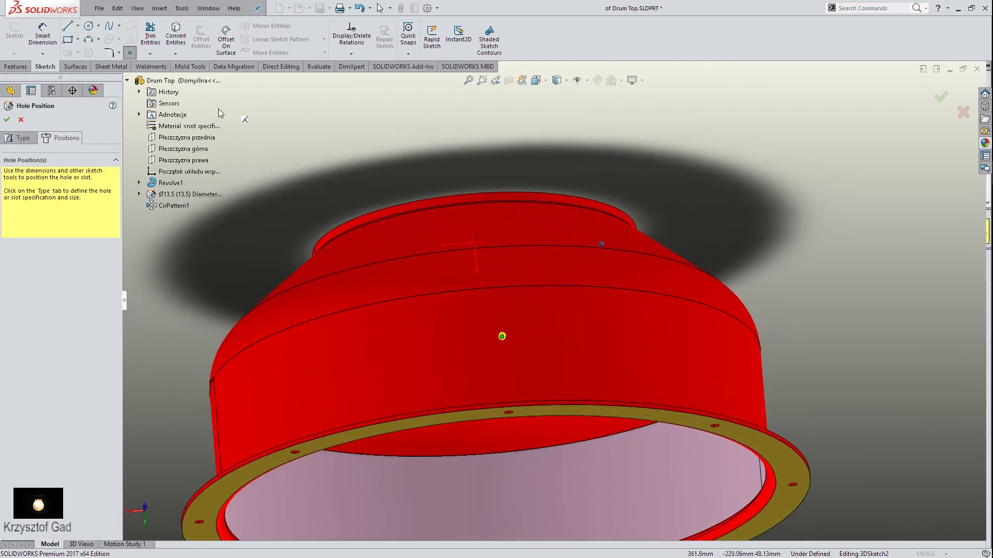
click(58, 37)
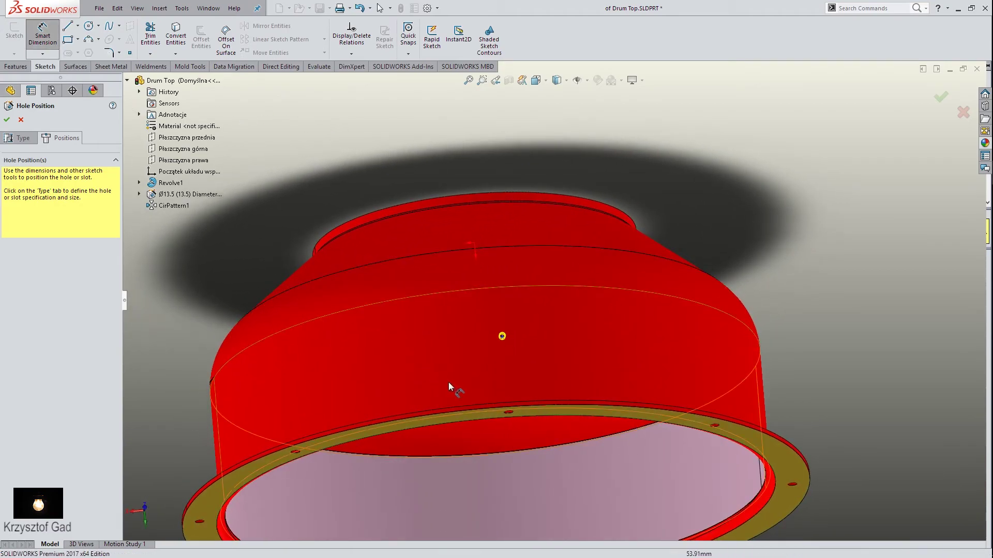
click(501, 336)
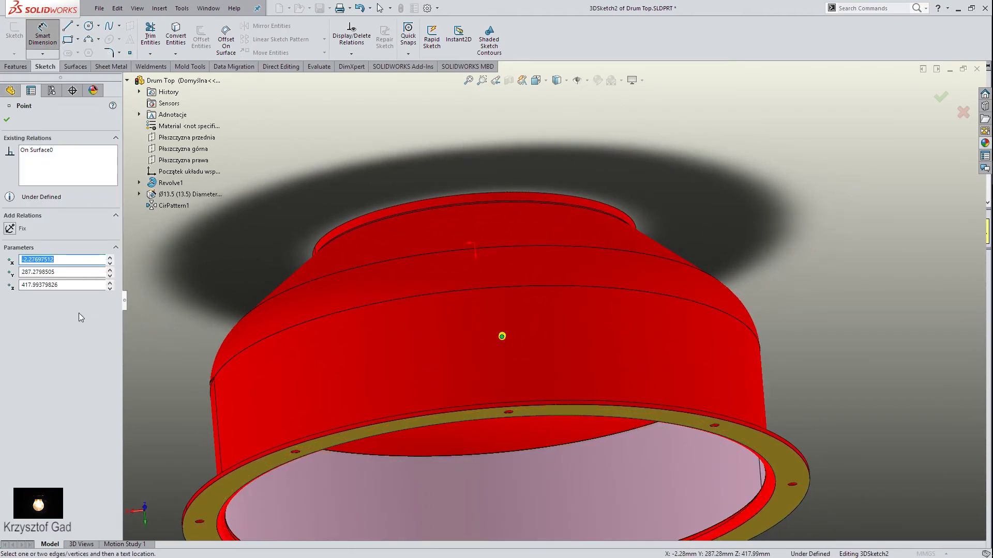
text(0)
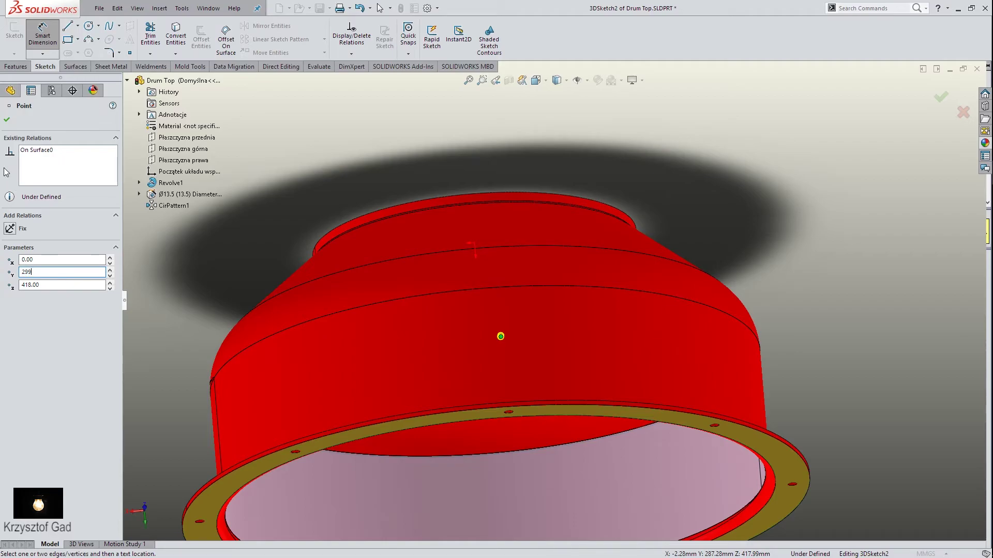
click(7, 120)
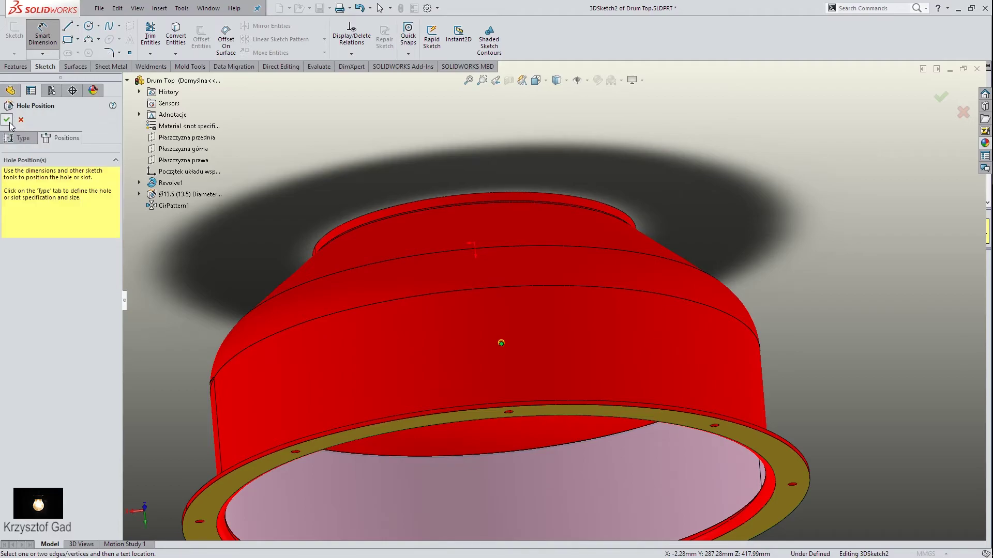
click(8, 120)
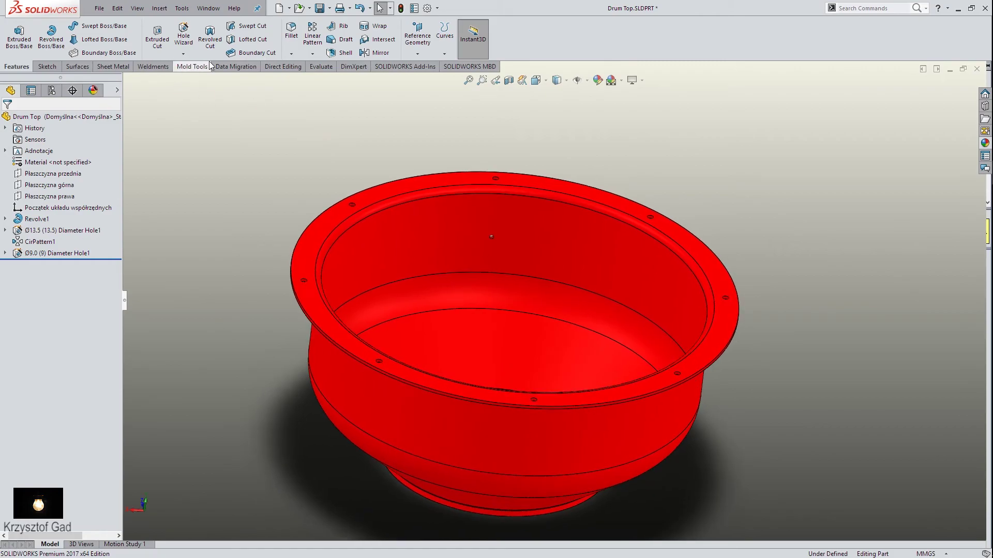
Circularly pattern the Ø9.0 side hole 3 times, equally spaced over 360° about the bowl face
click(312, 53)
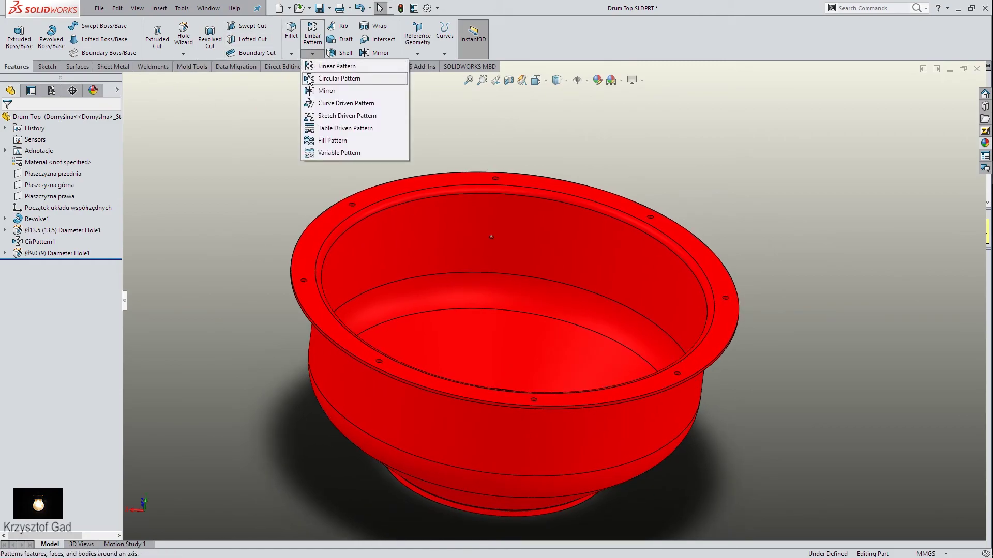
click(309, 79)
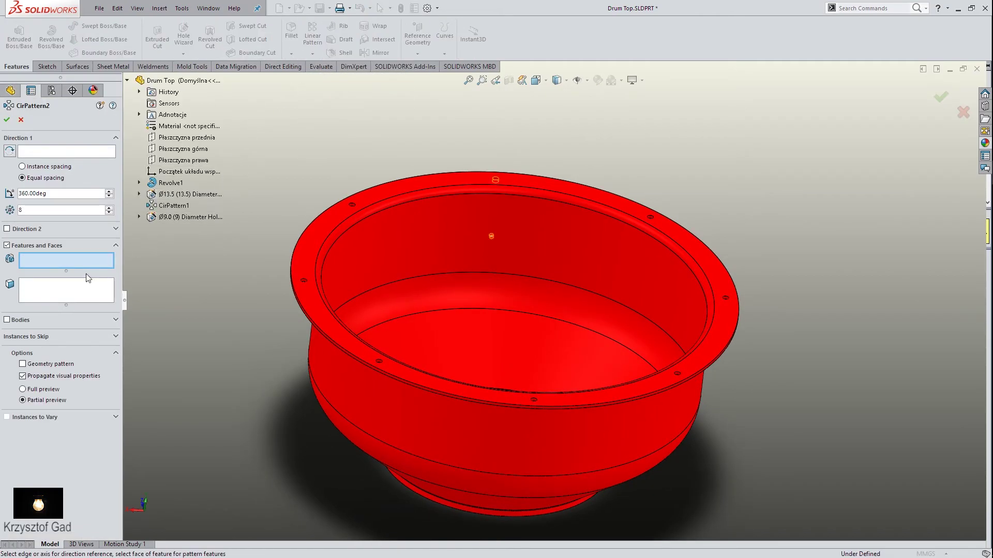
click(170, 217)
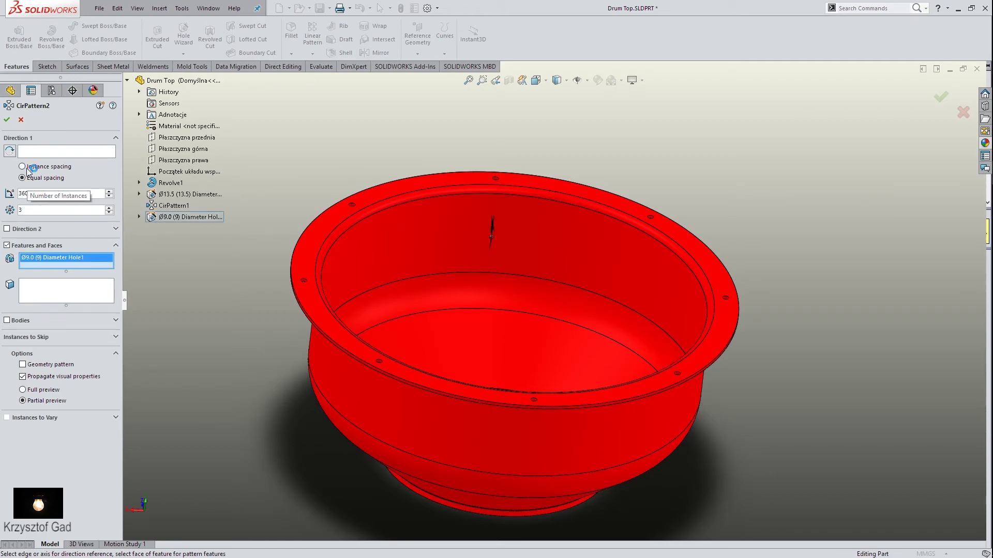
click(39, 153)
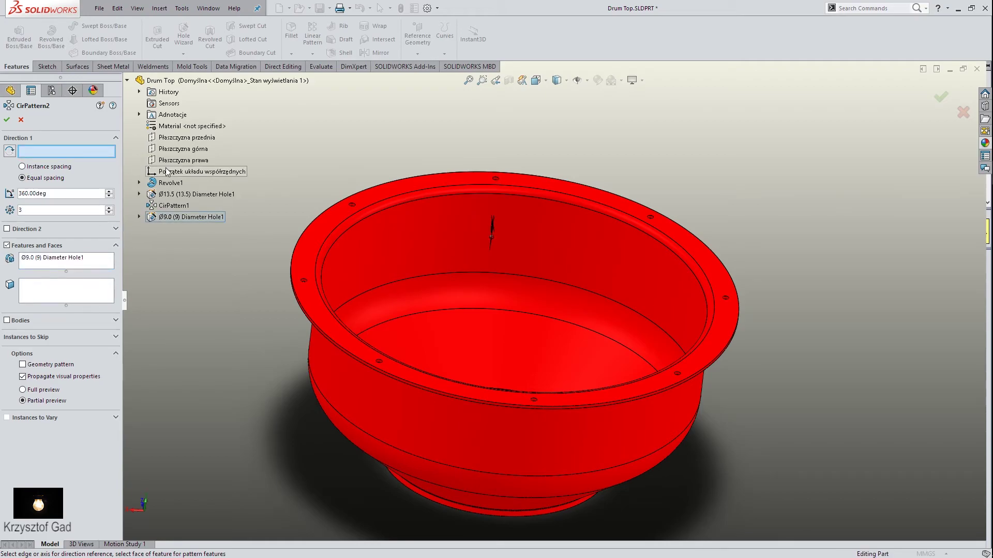
click(452, 222)
middle_drag(452, 222, 1, 133)
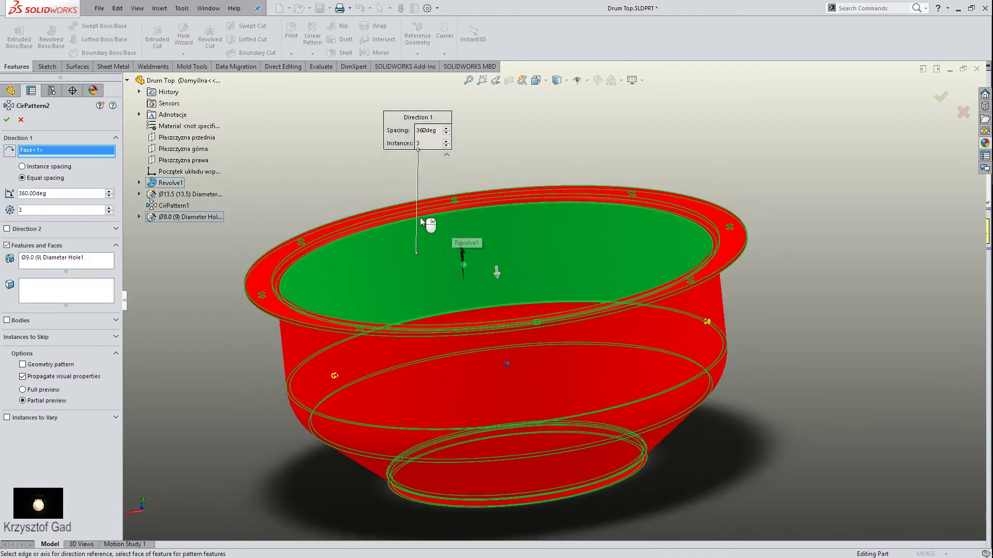
click(6, 120)
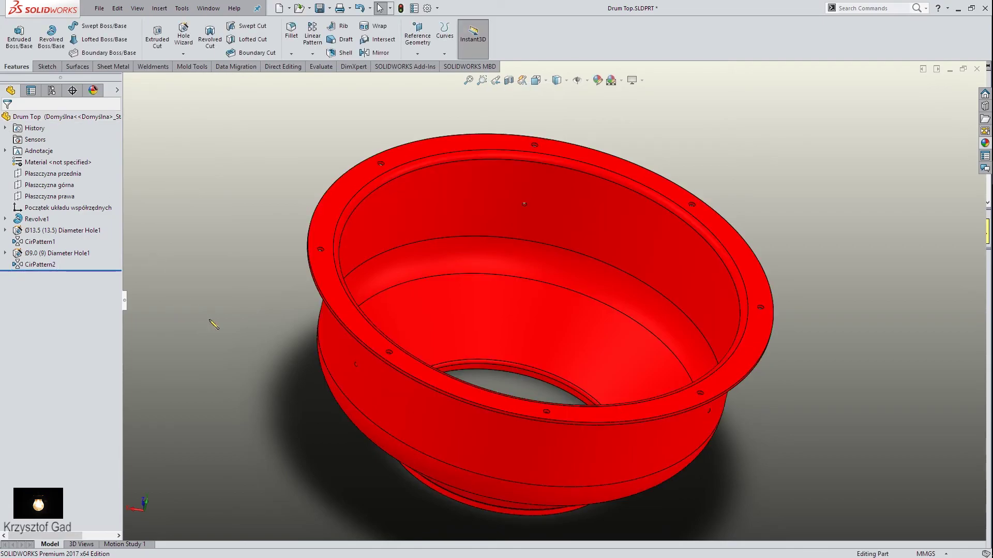
Round the two rim lip edges with a 3.5 mm fillet, creating Fillet1
key(Up)
key(Up)
key(Up)
key(Up)
key(Up)
key(Up)
key(Up)
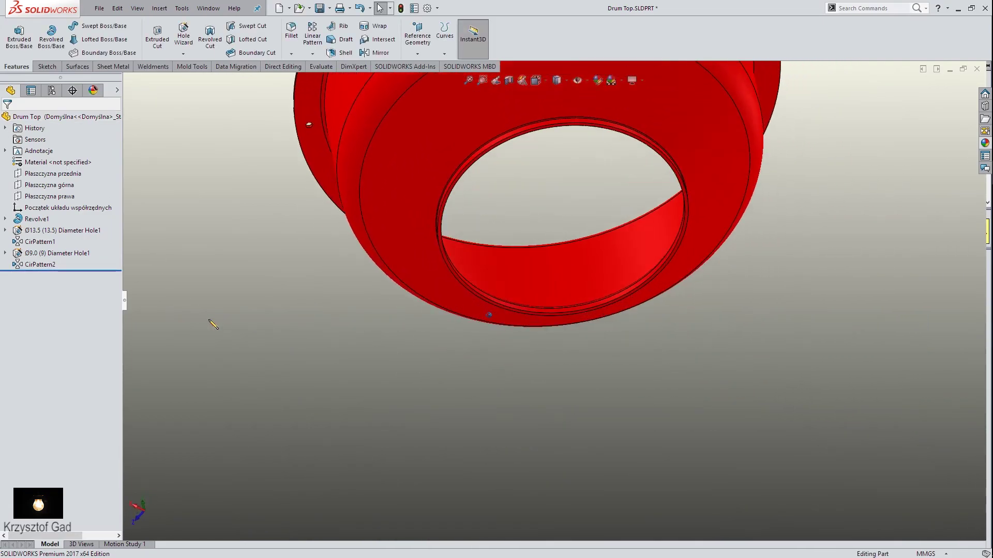
key(Up)
key(Up)
key(Up)
key(Up)
key(Up)
key(Up)
key(Up)
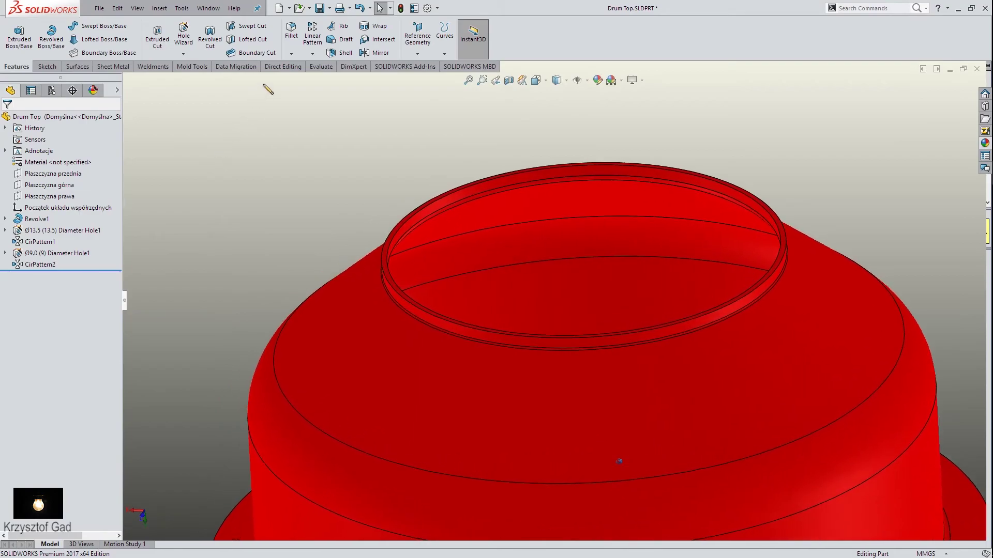
key(Up)
click(291, 31)
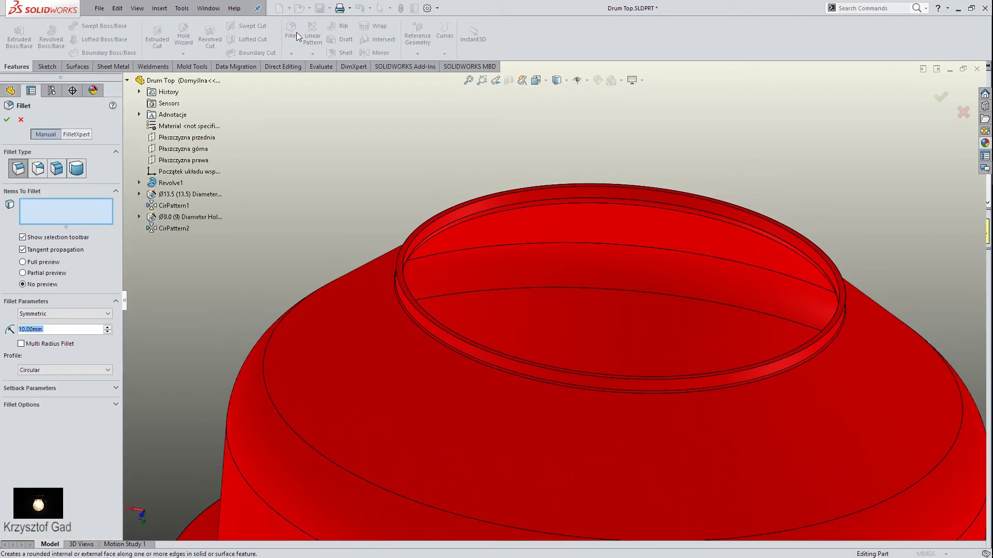
text(3,5)
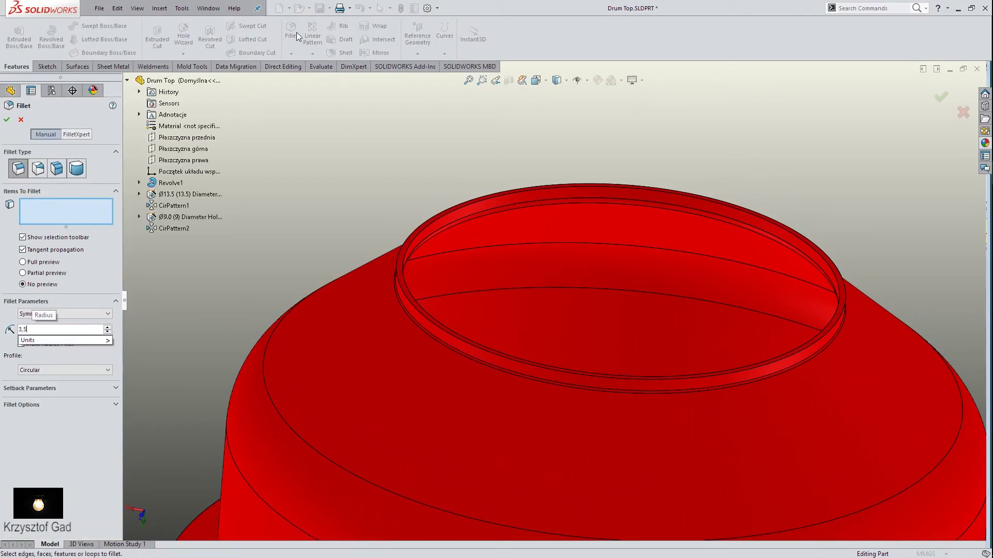
scroll(442, 100, down, 2)
middle_drag(442, 100, 502, 139)
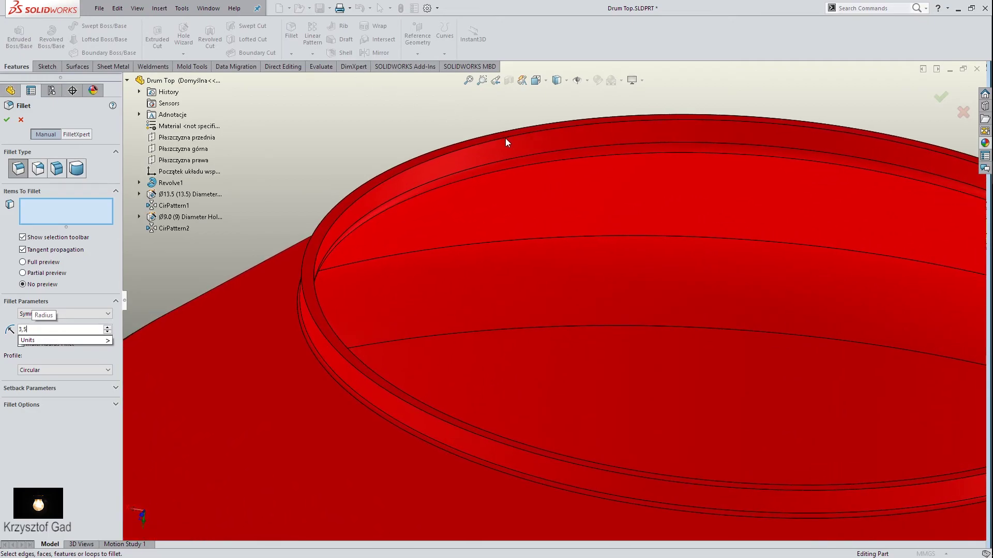
click(505, 138)
click(505, 132)
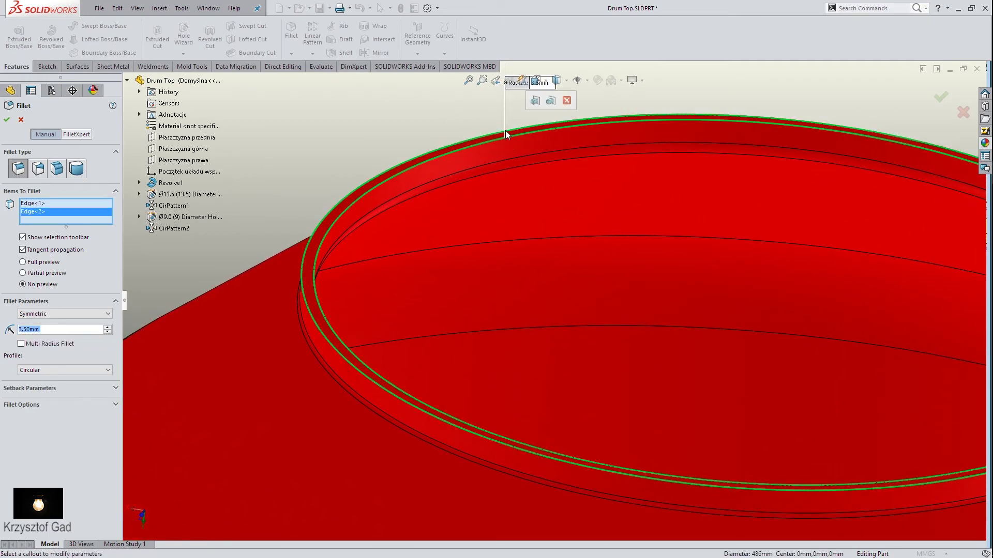
key(Return)
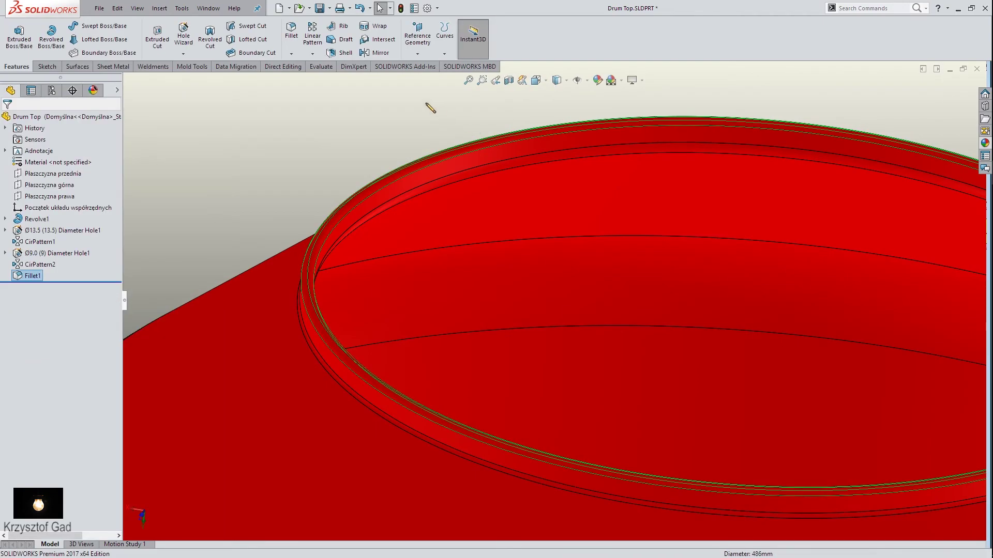
key(ctrl+1)
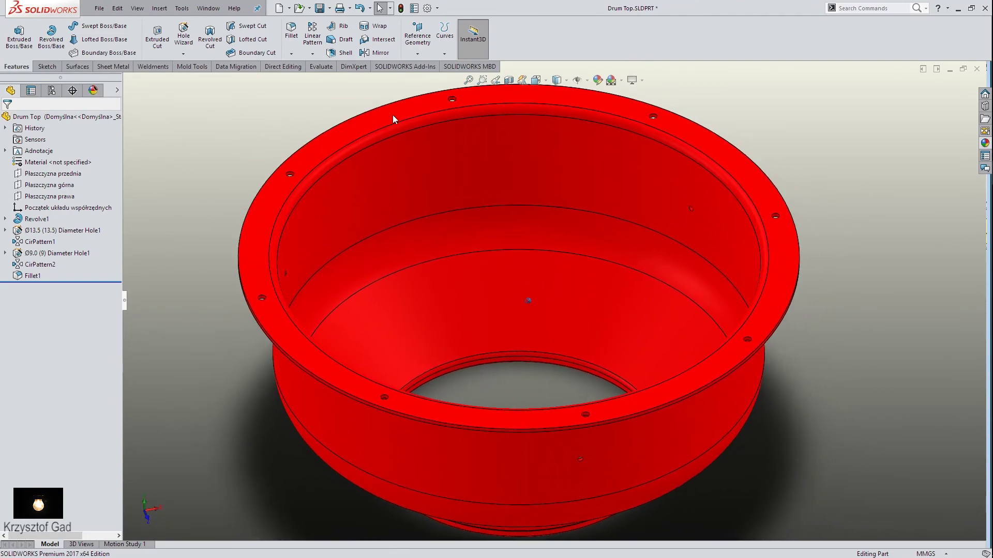
Bring Drum Lower.SLDPRT to the front from the Window menu
click(202, 9)
click(234, 120)
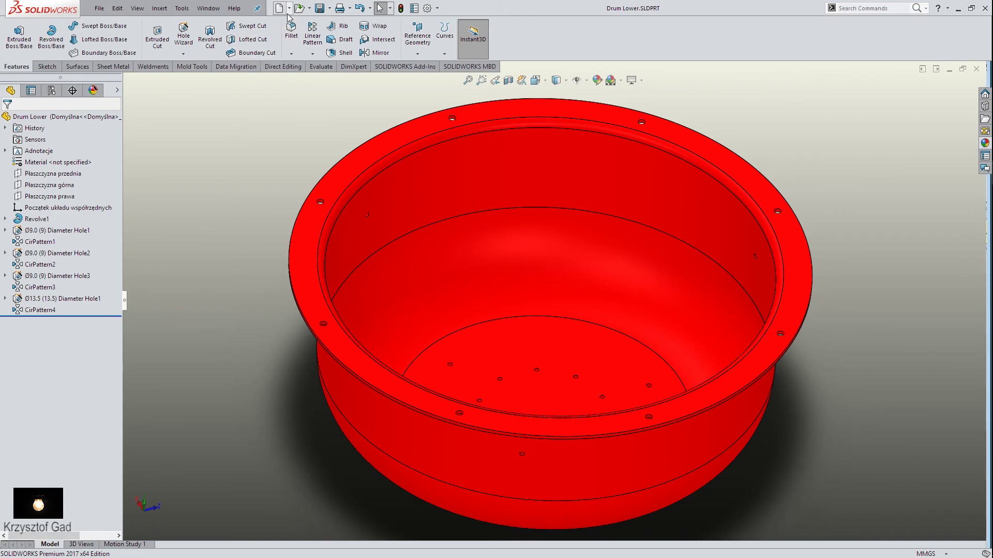
Tile the Drum Lower and Drum Top windows vertically, zooming each red bowl to fit
click(224, 10)
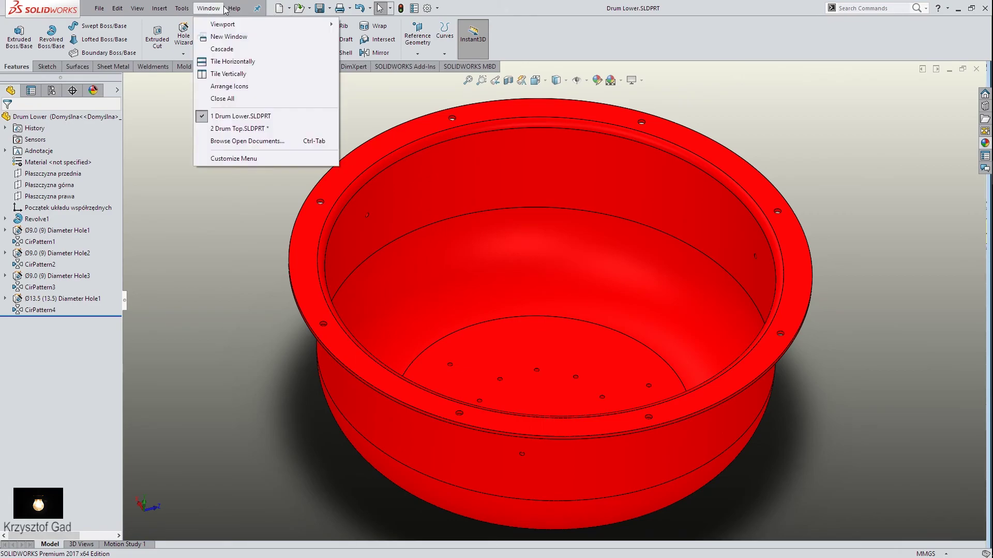
click(228, 74)
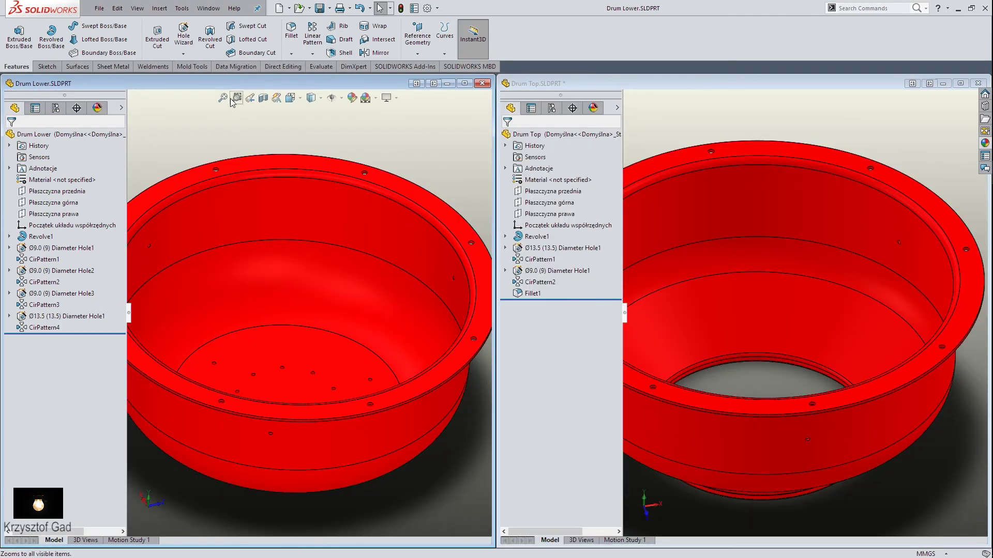
key(f)
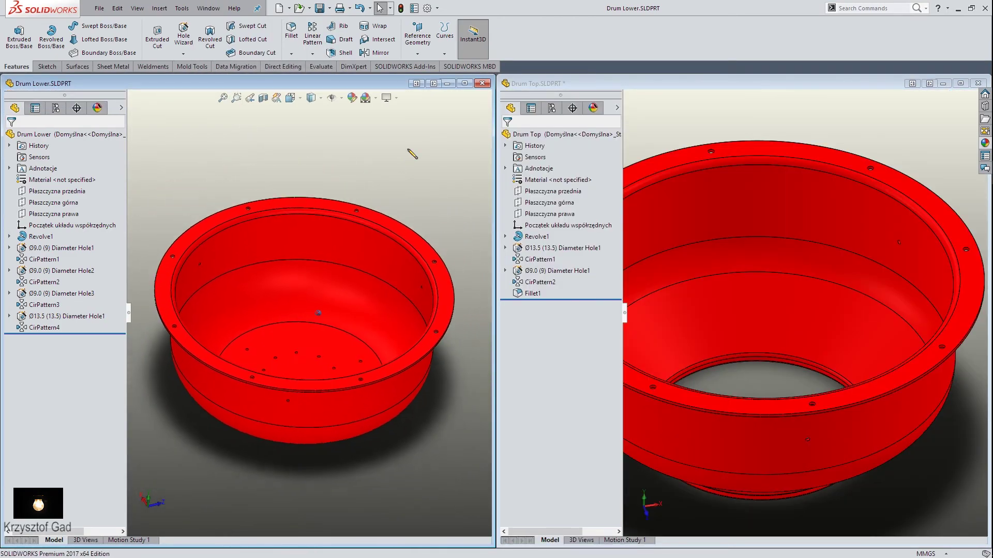
click(755, 121)
key(f)
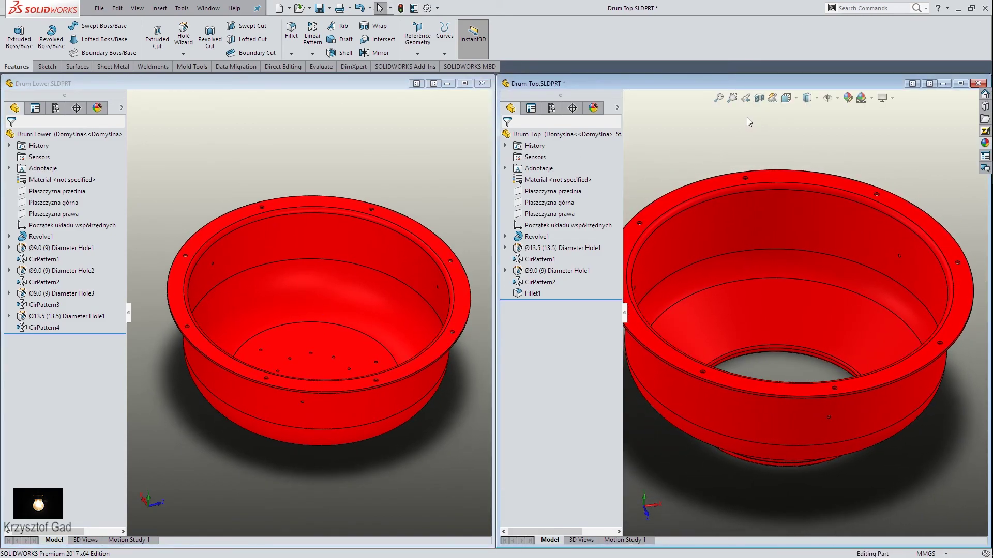
key(f)
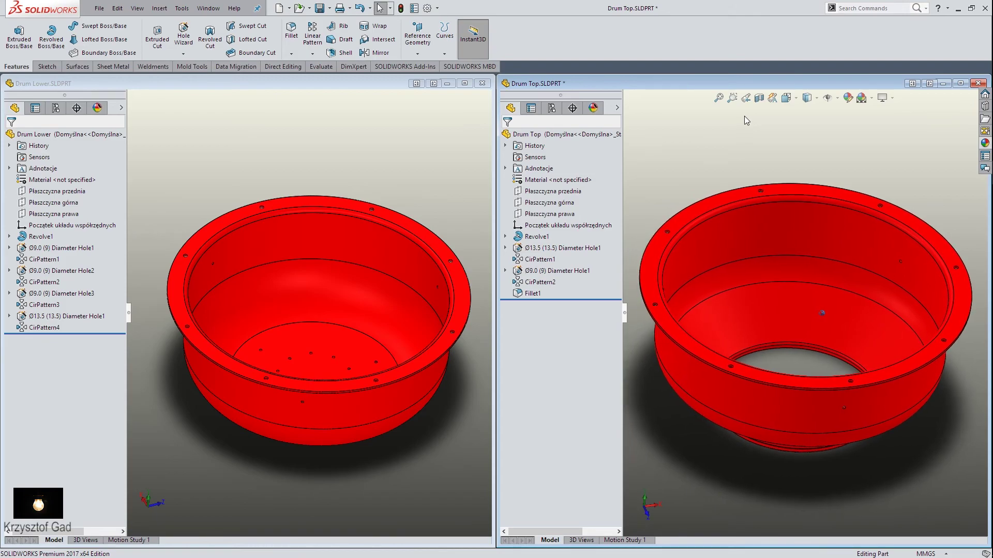